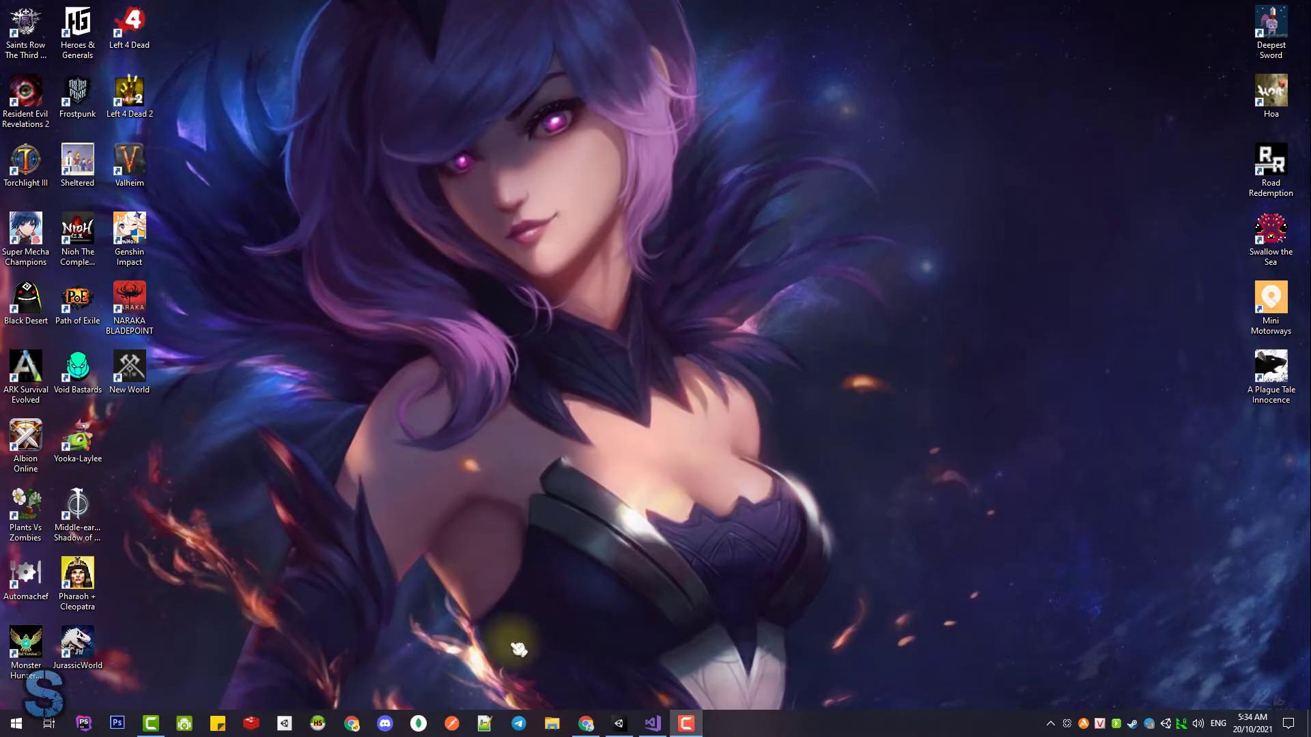
# Step: Restore the Unity editor showing the sg08 prototype project running in play mode
pyautogui.click(618, 723)
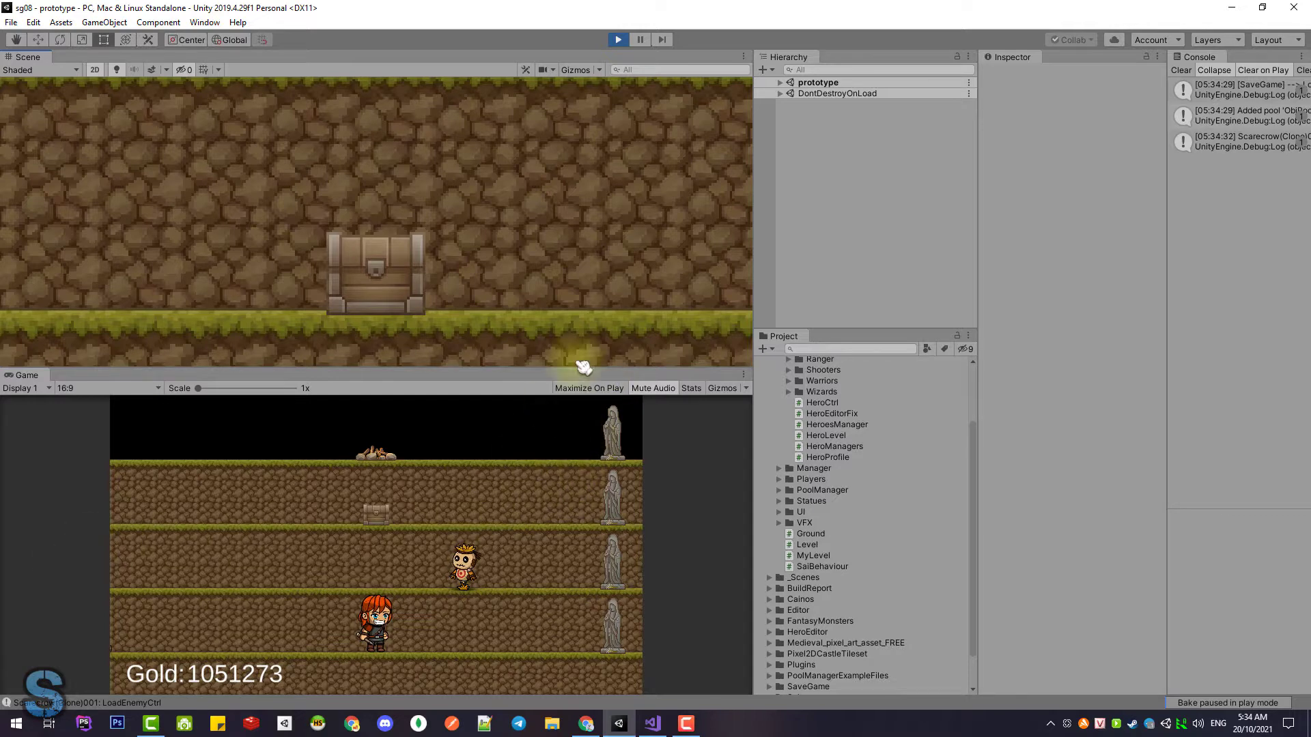
# Step: Move the warrior up to the chest row and attack near the chest
pyautogui.click(497, 499)
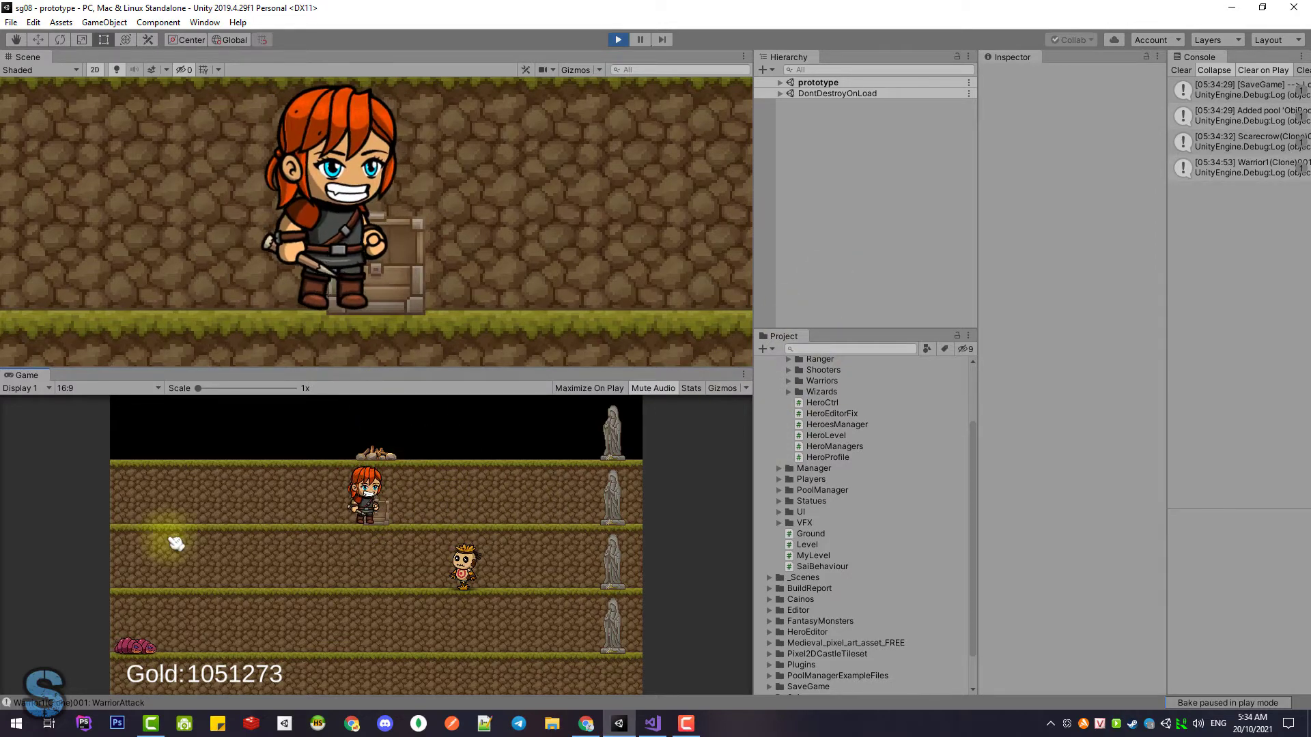
pyautogui.click(526, 470)
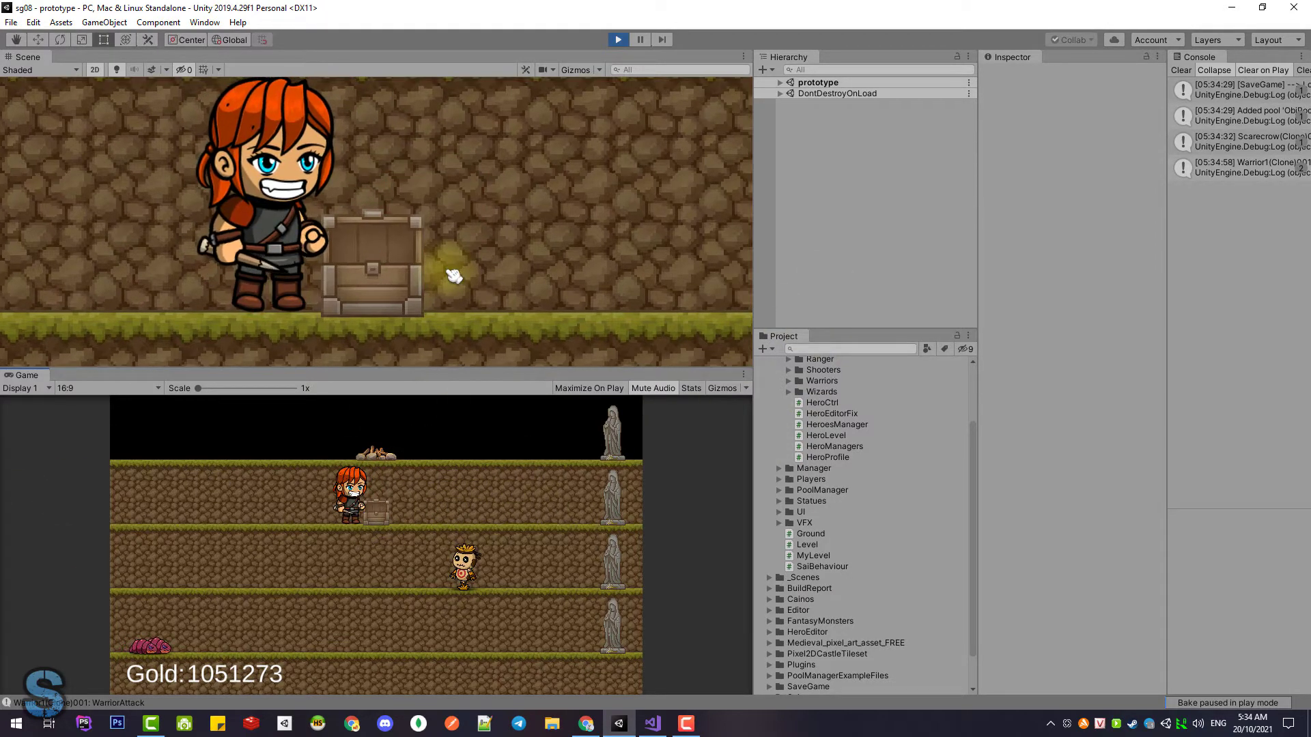
pyautogui.scroll(3, 455, 269)
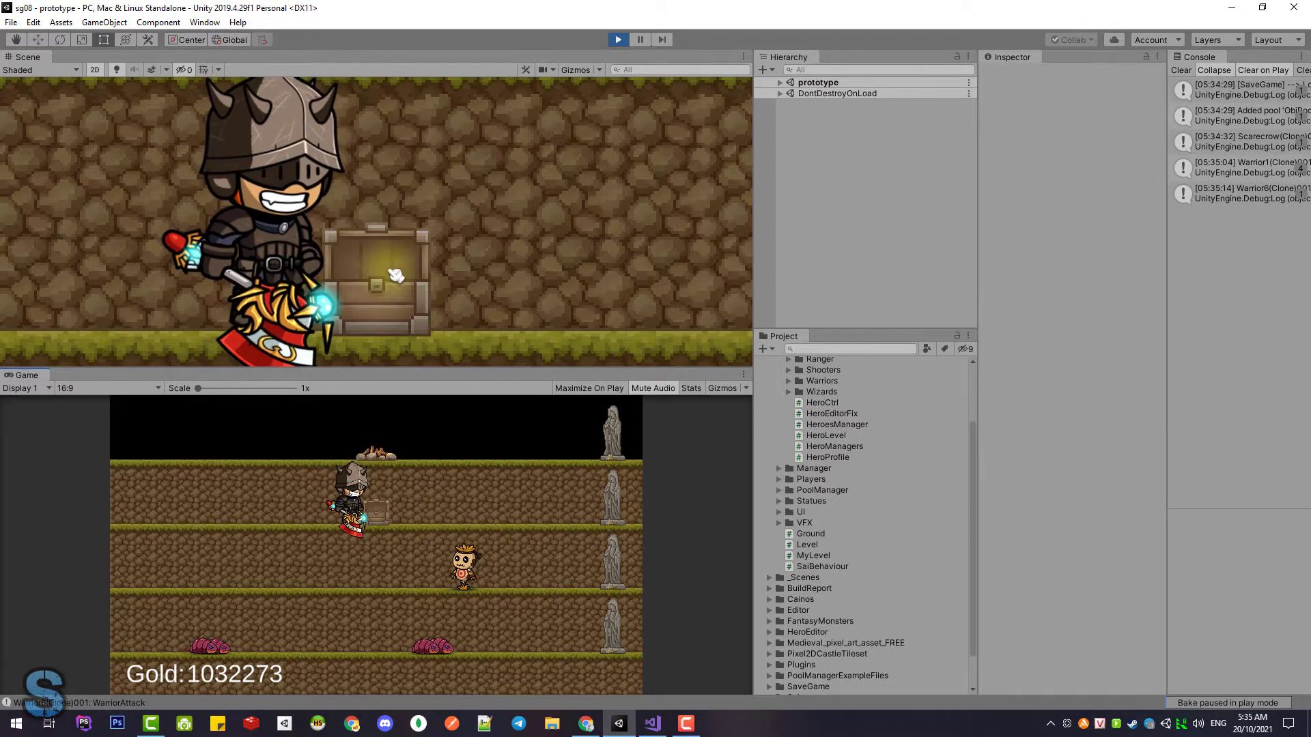
# Step: Upgrade the hero to Warrior20, leaving Gold at 1021273, then attempt another upgrade
pyautogui.scroll(-1, 391, 295)
pyautogui.scroll(-1, 391, 295)
pyautogui.scroll(-1, 391, 295)
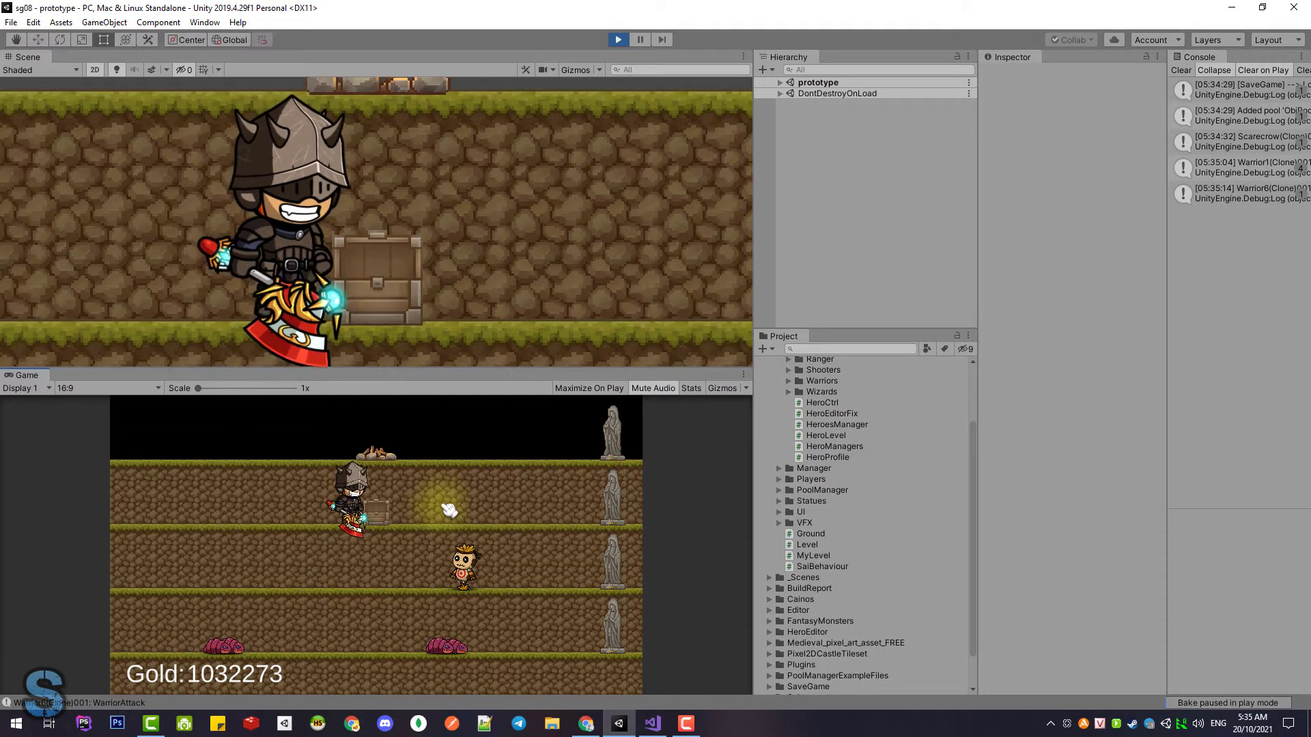
pyautogui.click(482, 516)
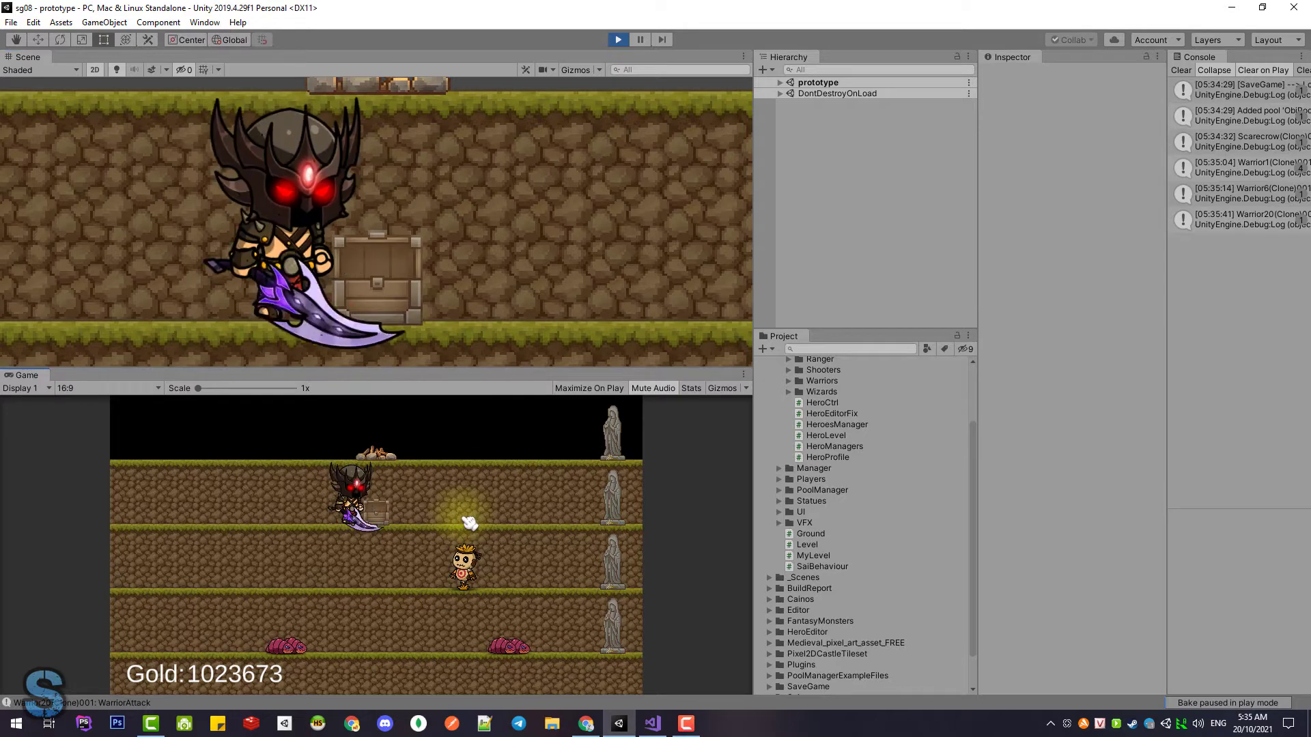
pyautogui.click(614, 497)
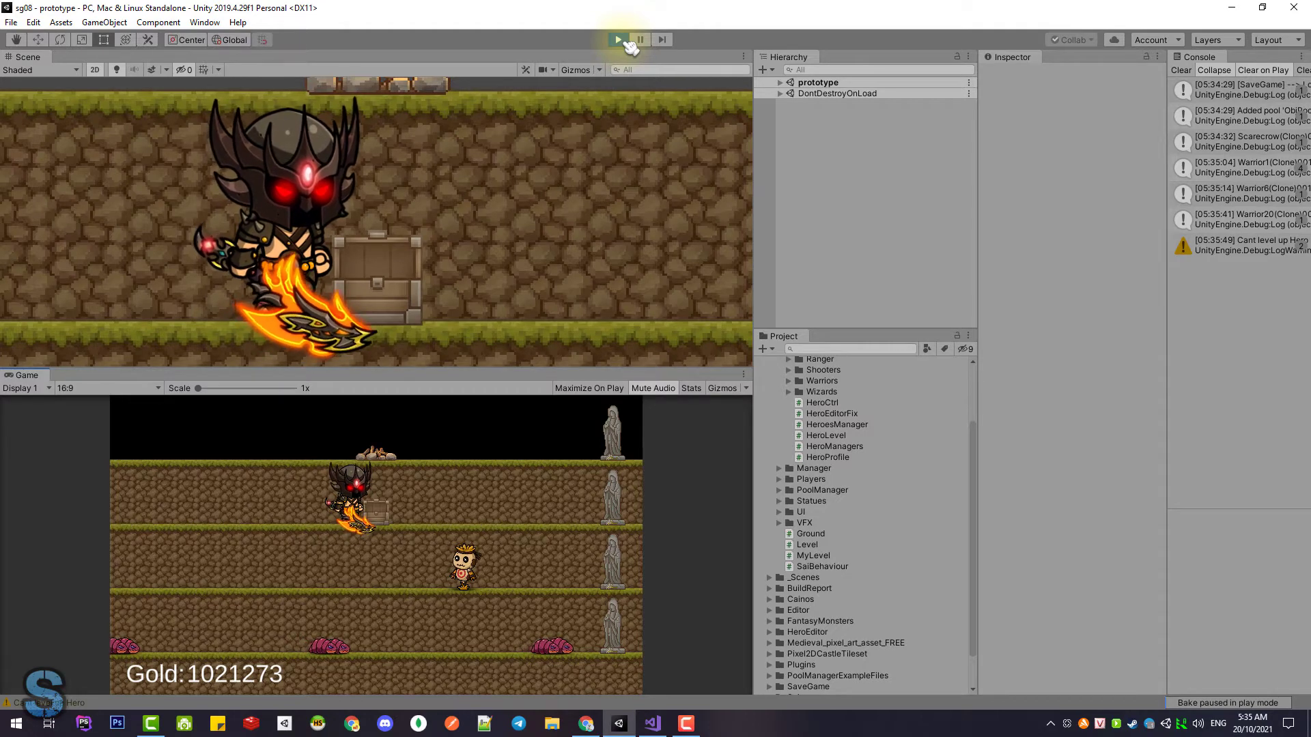
# Step: Expand the scene hierarchy, then stop and restart Play mode
pyautogui.click(782, 83)
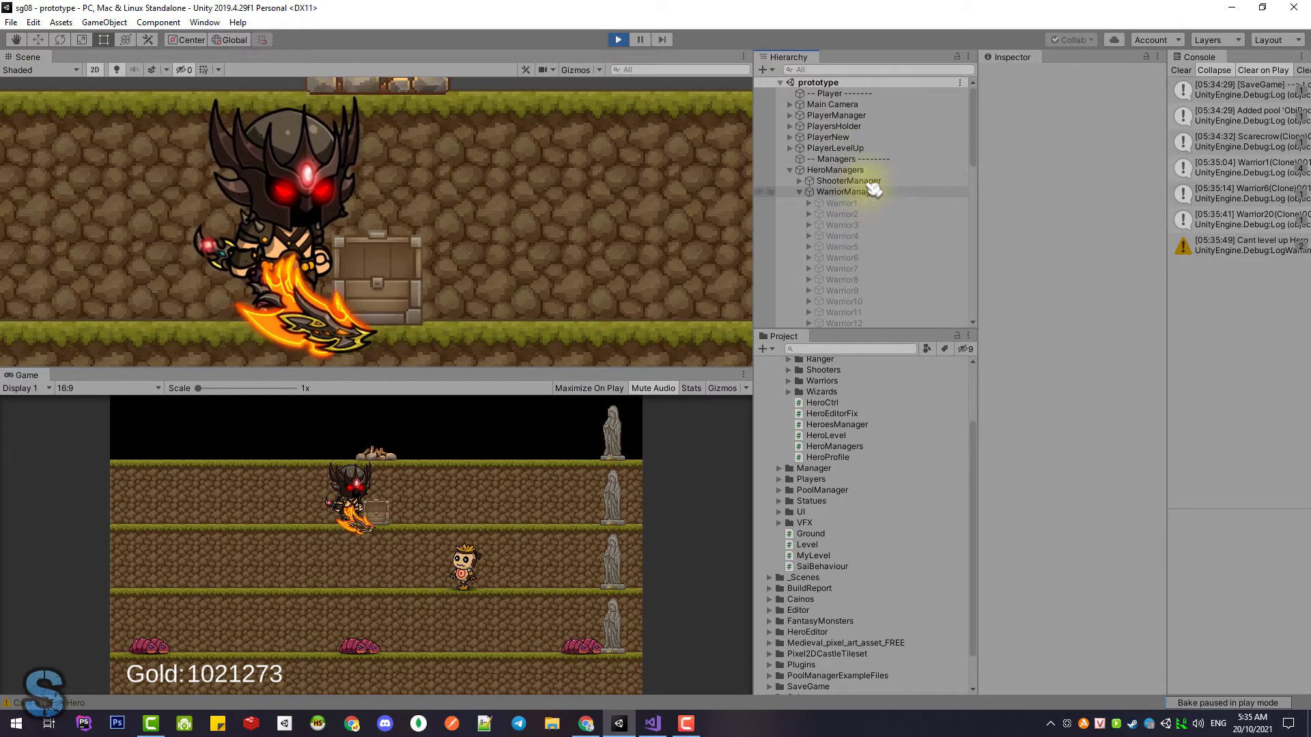
pyautogui.click(619, 40)
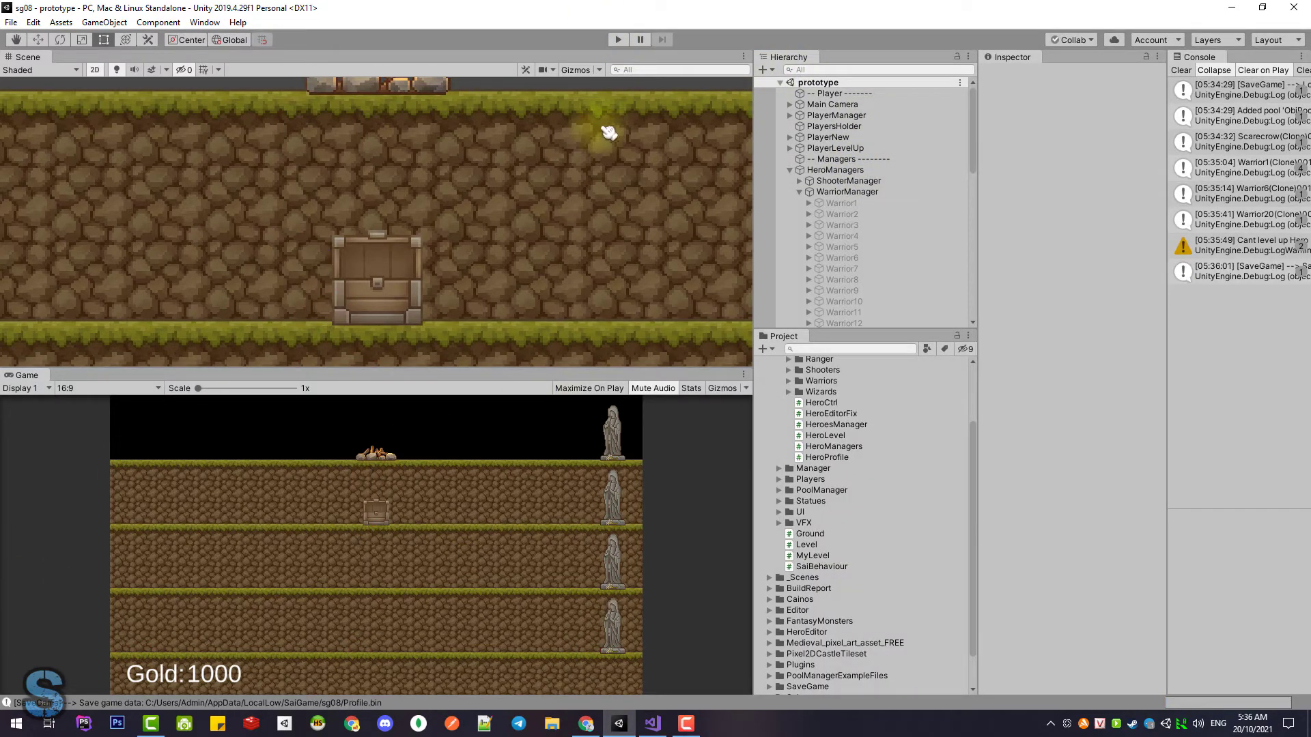
pyautogui.click(624, 42)
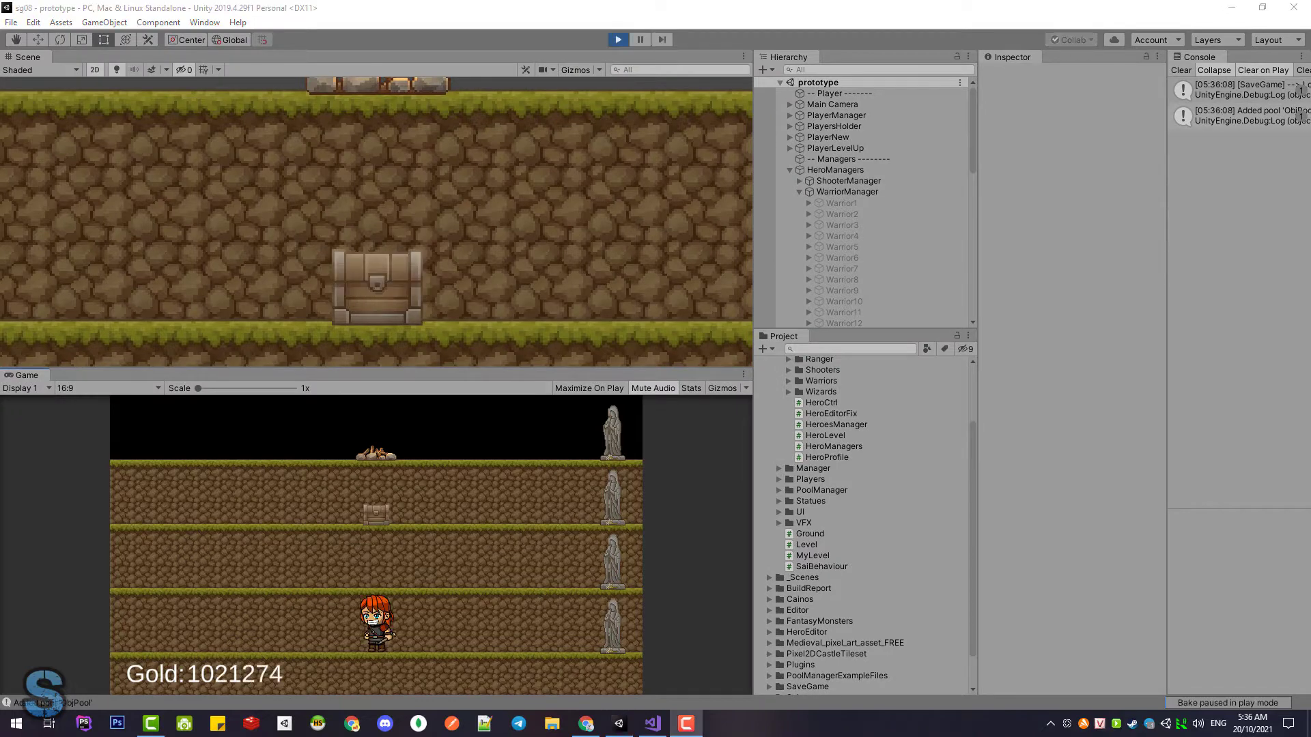
# Step: Inspect the damage on the spawned Warrior1's sword and trigger another sword attack
pyautogui.click(852, 116)
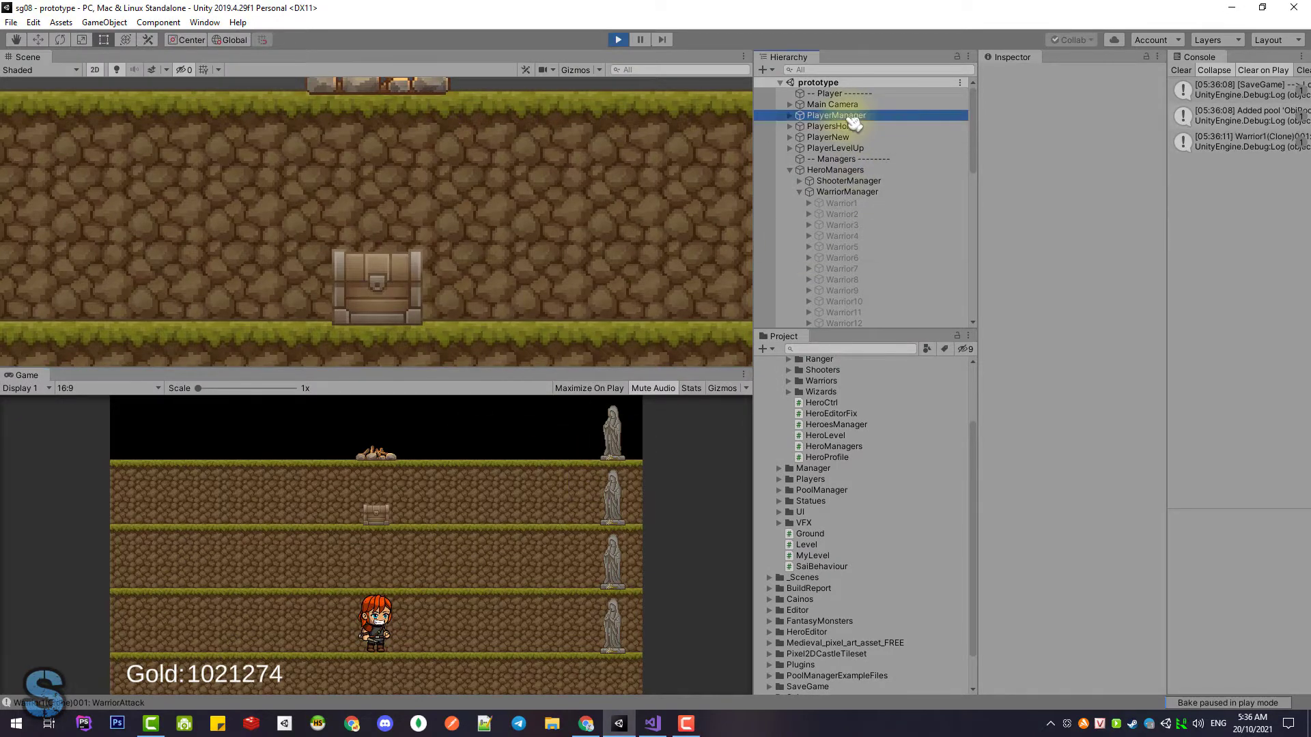
pyautogui.click(859, 127)
pyautogui.press('Right')
pyautogui.press('Down')
pyautogui.press('Right')
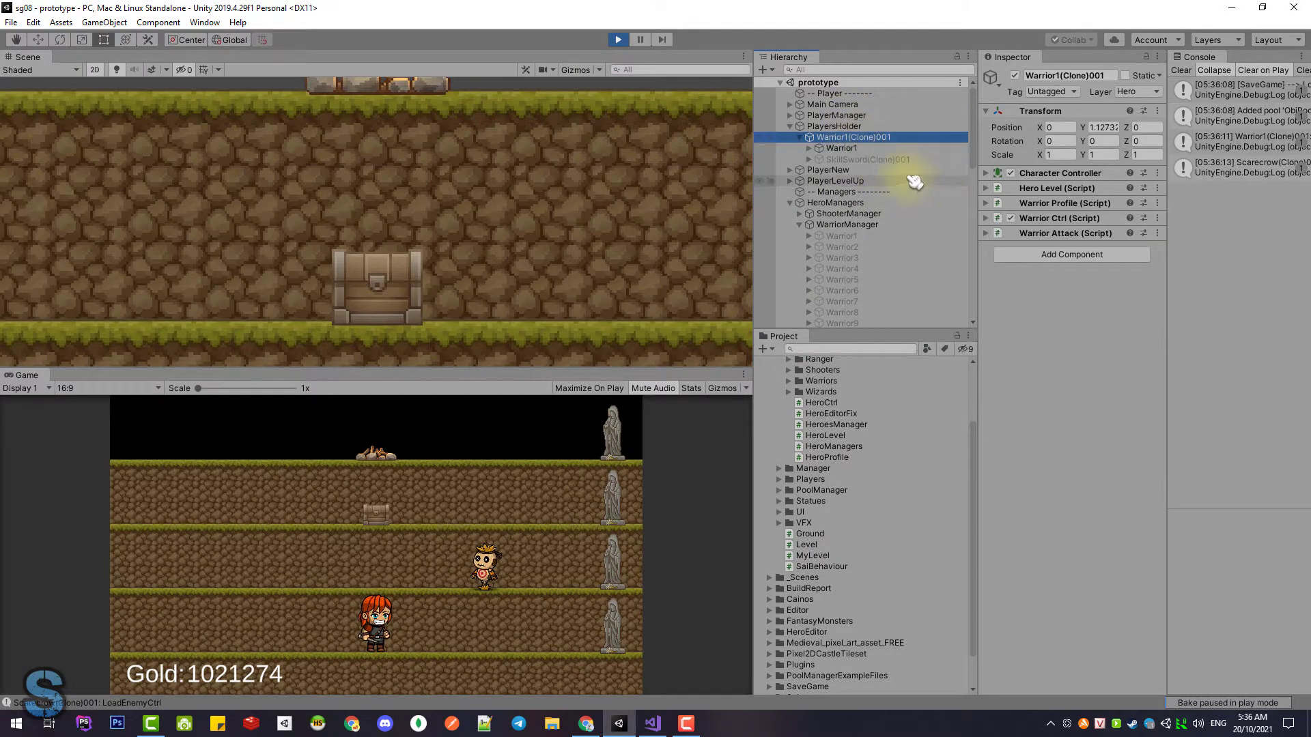
pyautogui.click(882, 161)
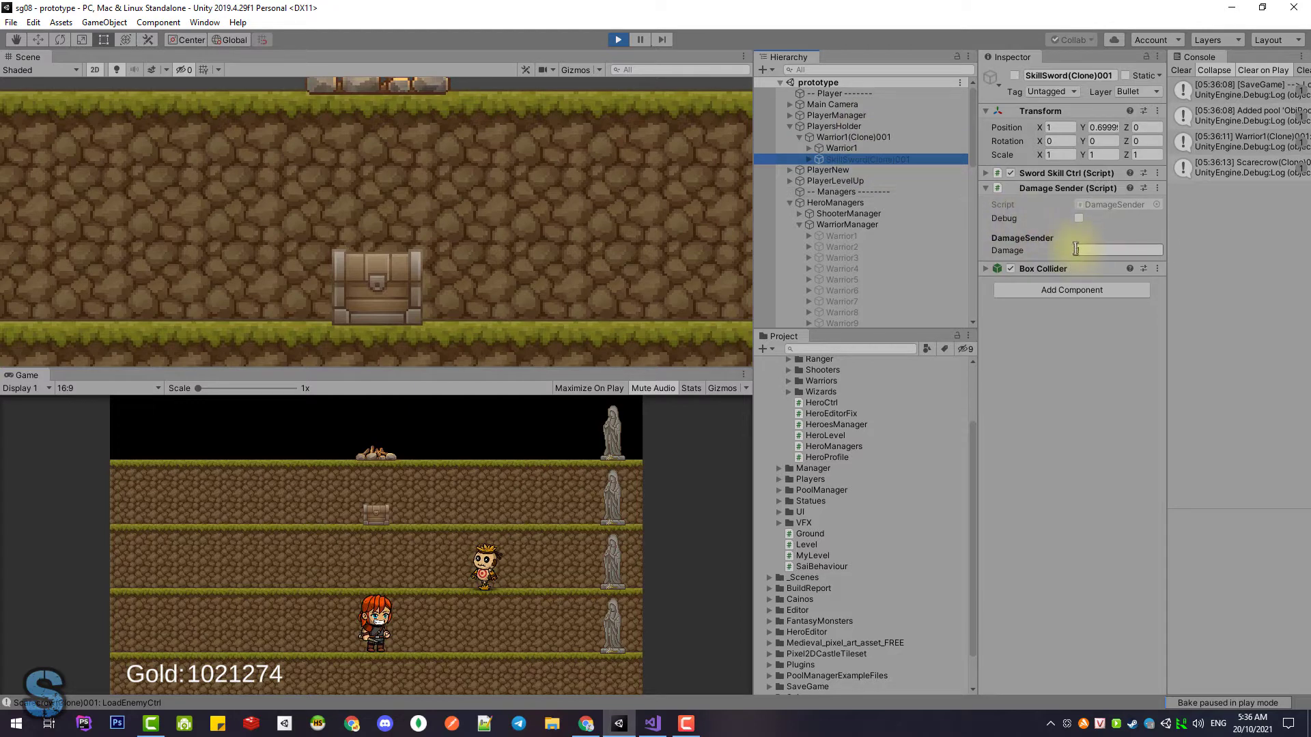
pyautogui.click(542, 537)
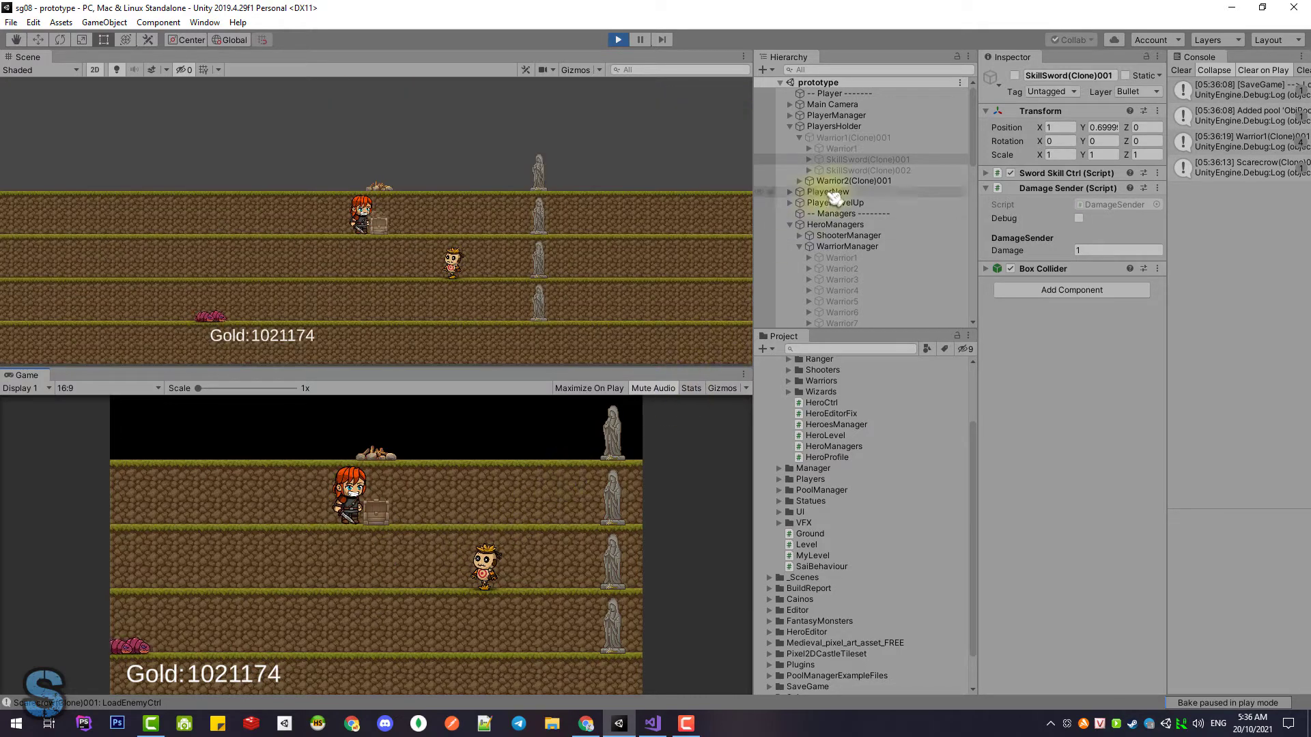
# Step: Compare Warrior2's sword damage with its Hero Level 2, then open the WarriorAttack script
pyautogui.click(862, 181)
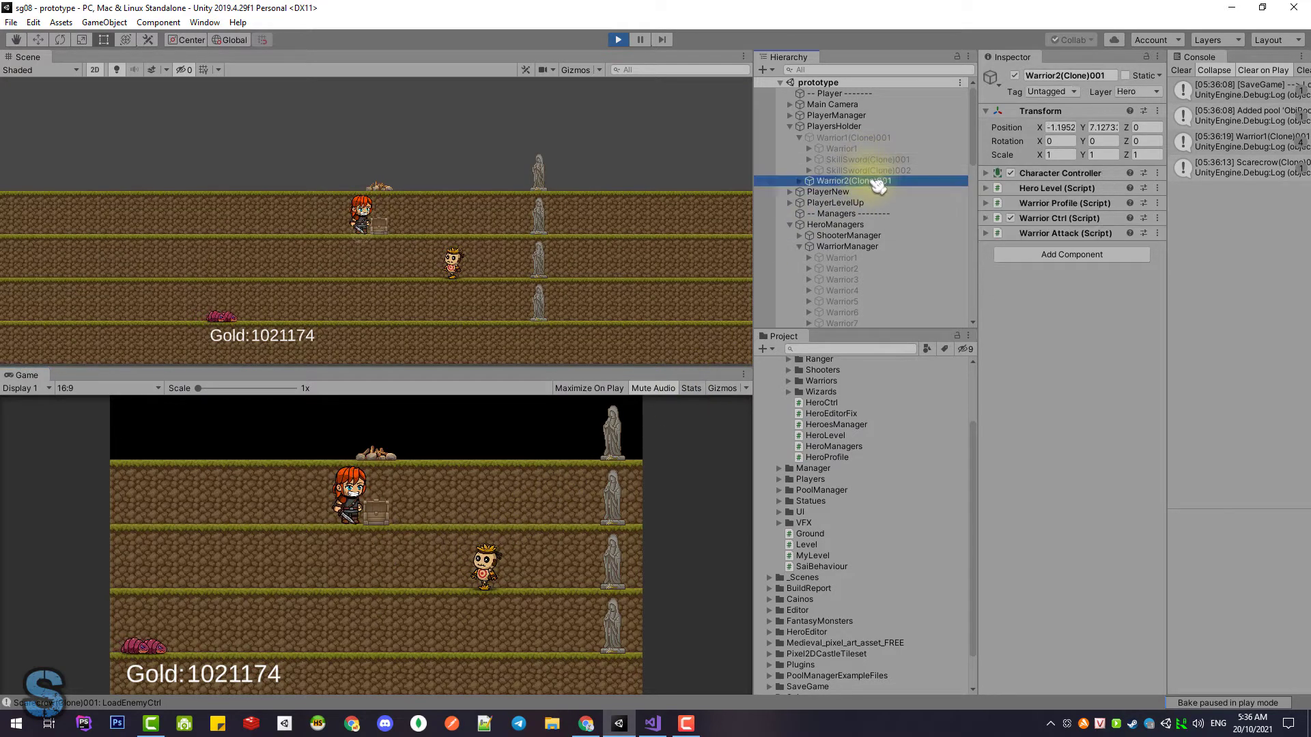
pyautogui.press('Right')
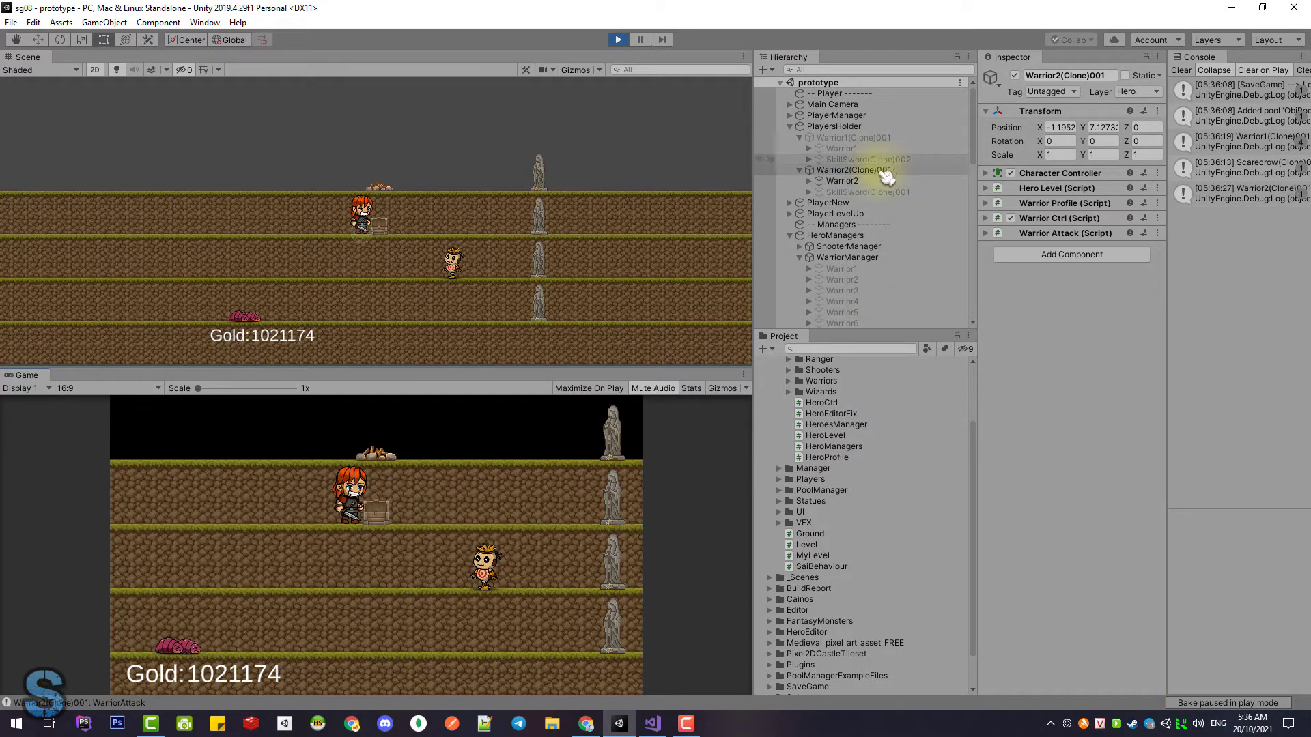
pyautogui.click(881, 192)
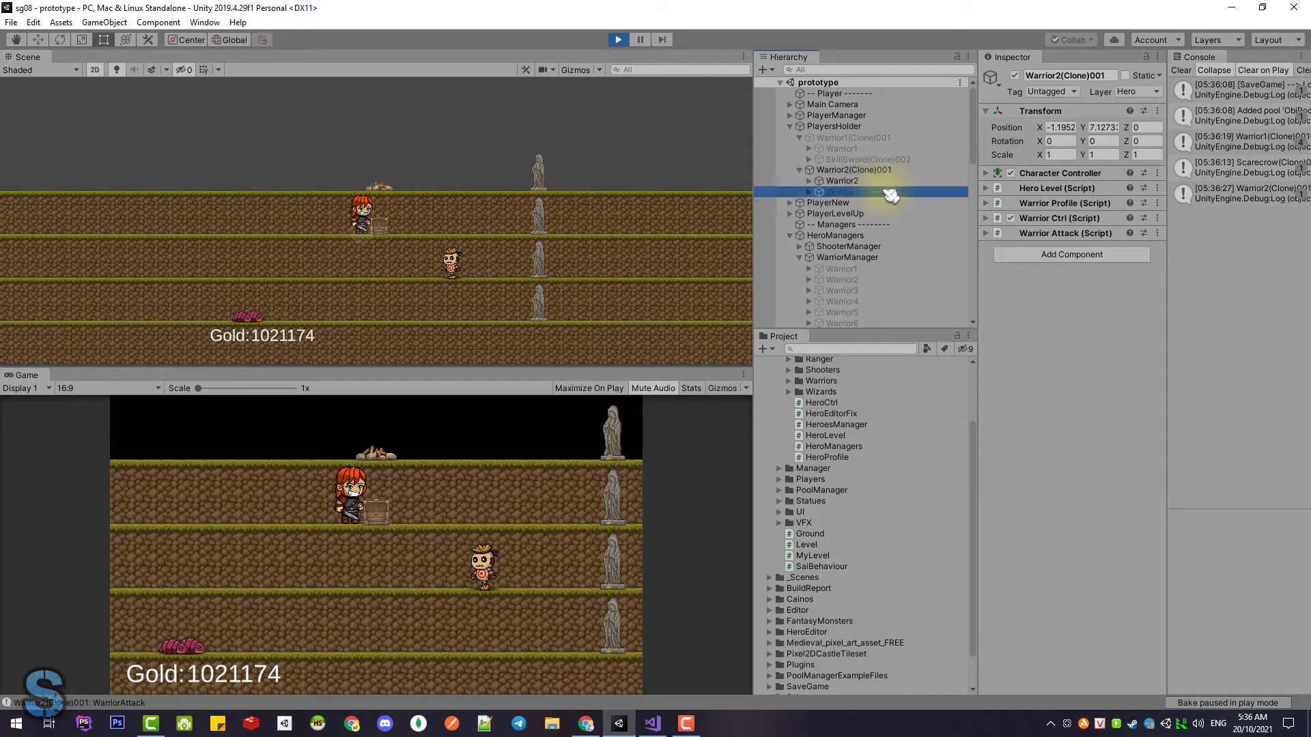
pyautogui.click(862, 170)
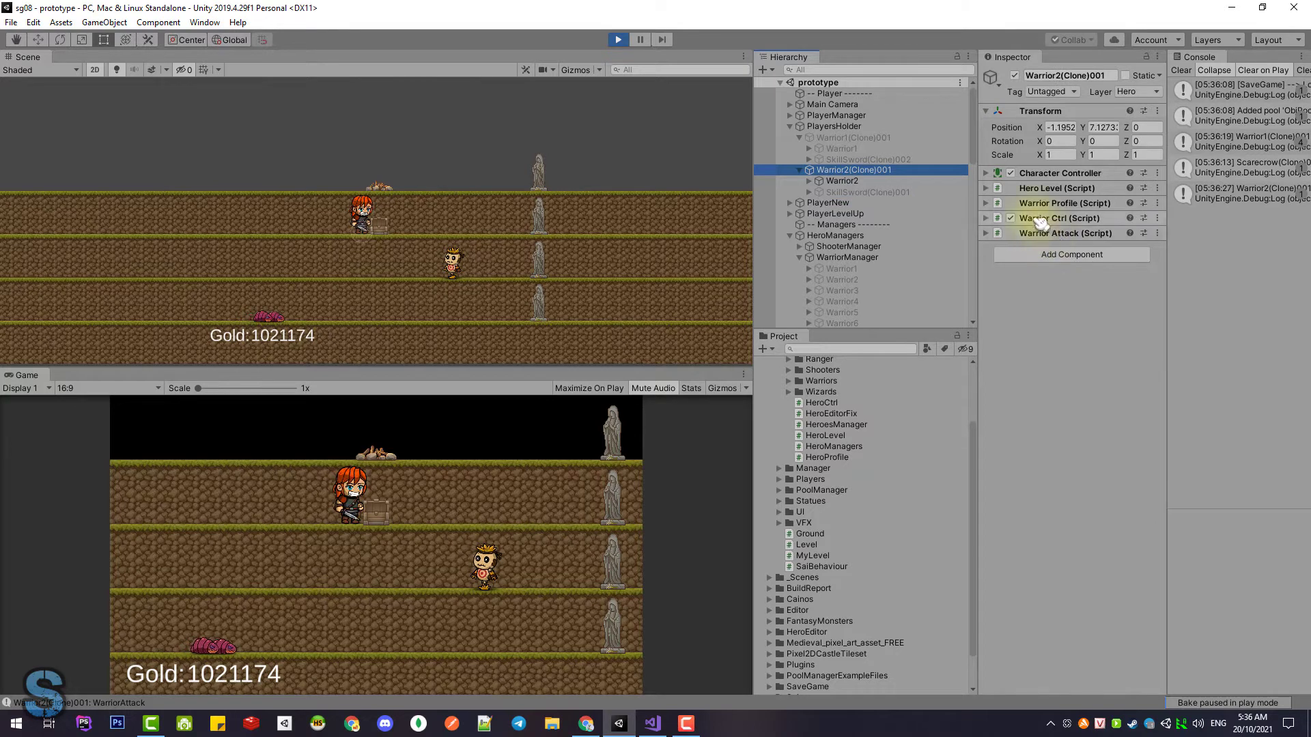
pyautogui.click(1000, 187)
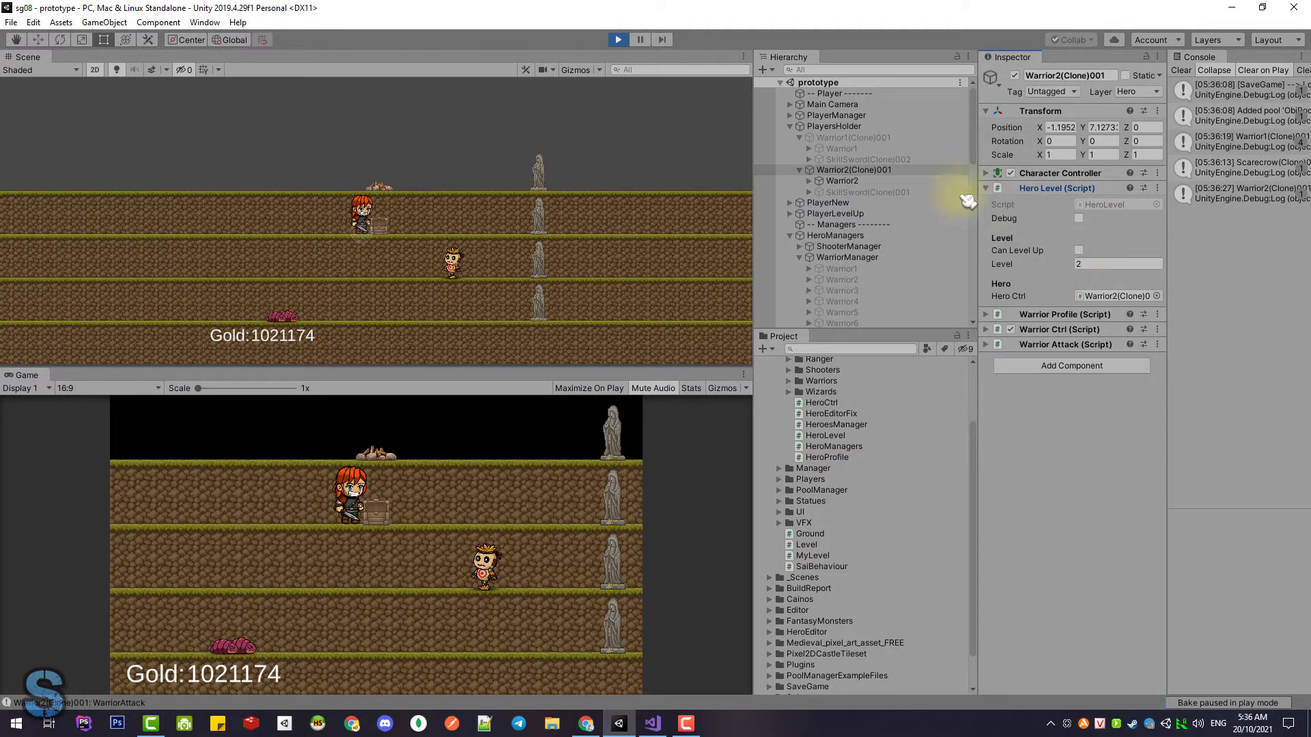
pyautogui.click(875, 172)
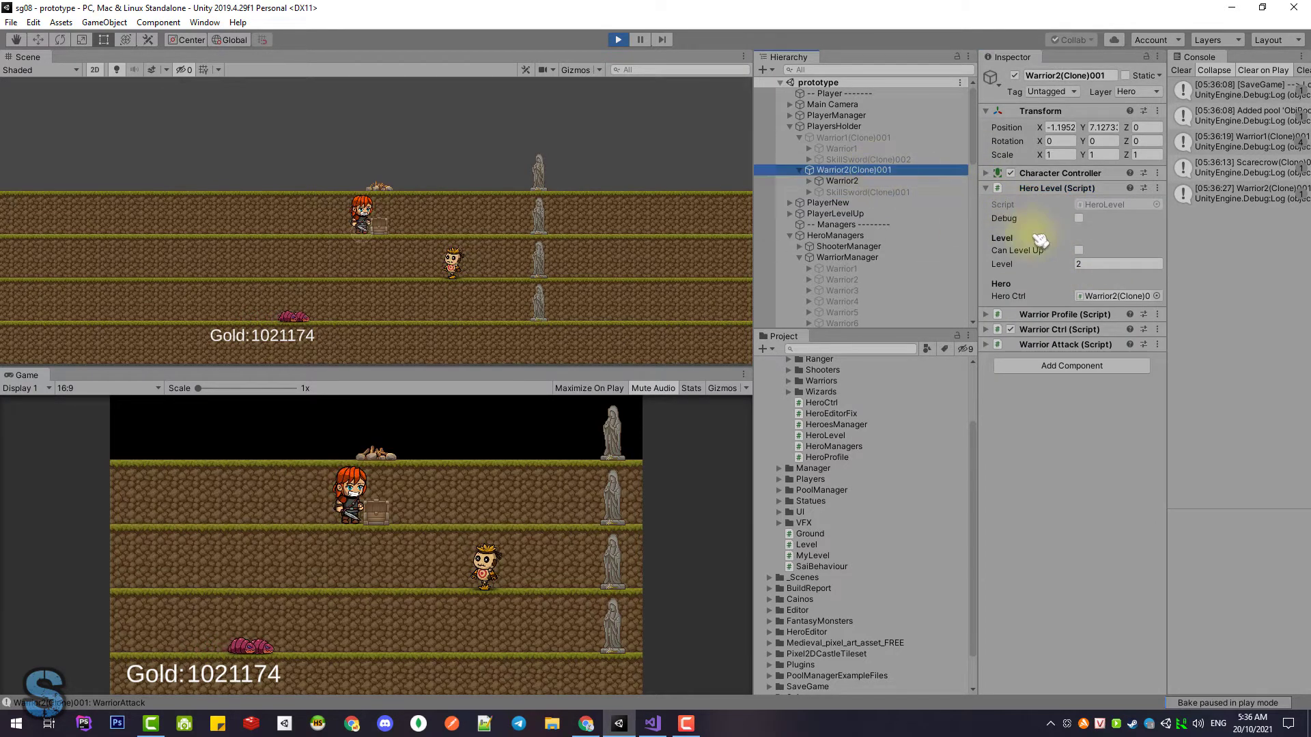
pyautogui.click(1159, 346)
pyautogui.click(1179, 490)
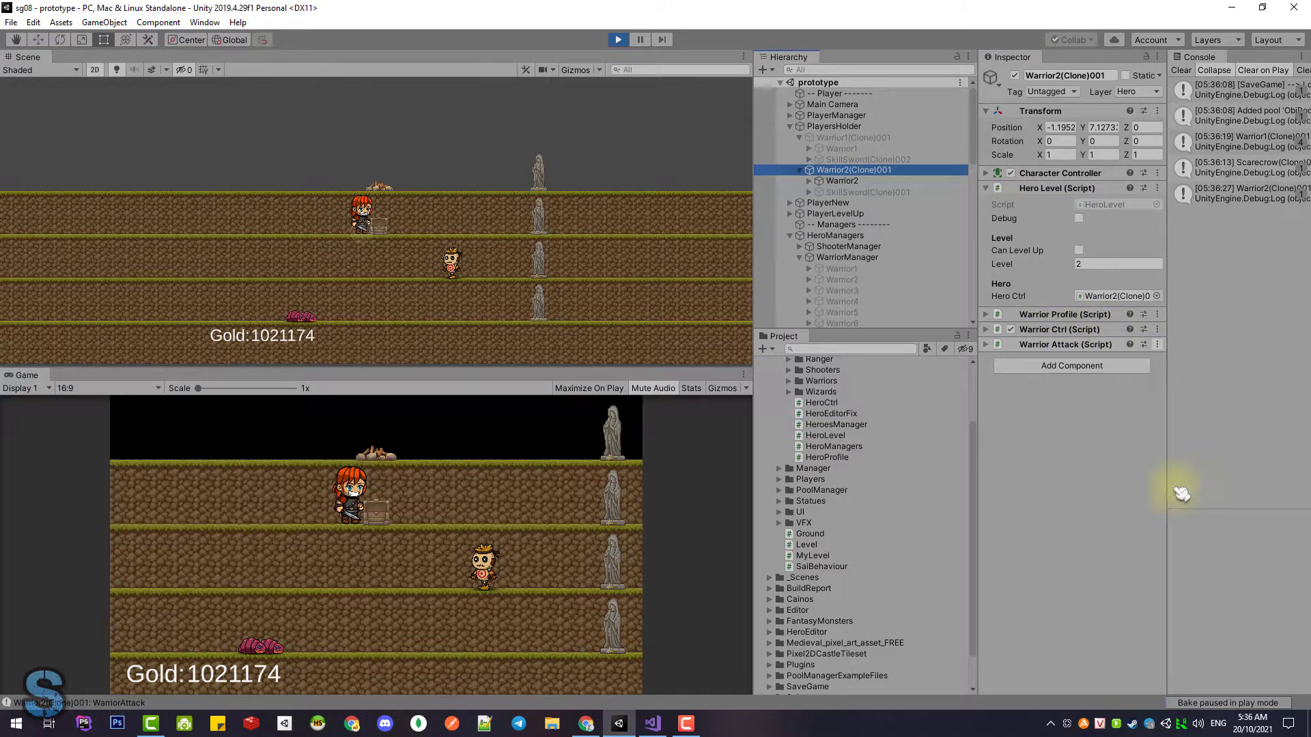
# Step: Review Attack() lines 29–32, where sword damage comes from heroLevel.Get, then return to Unity
pyautogui.moveTo(939, 413); pyautogui.dragTo(386, 306)
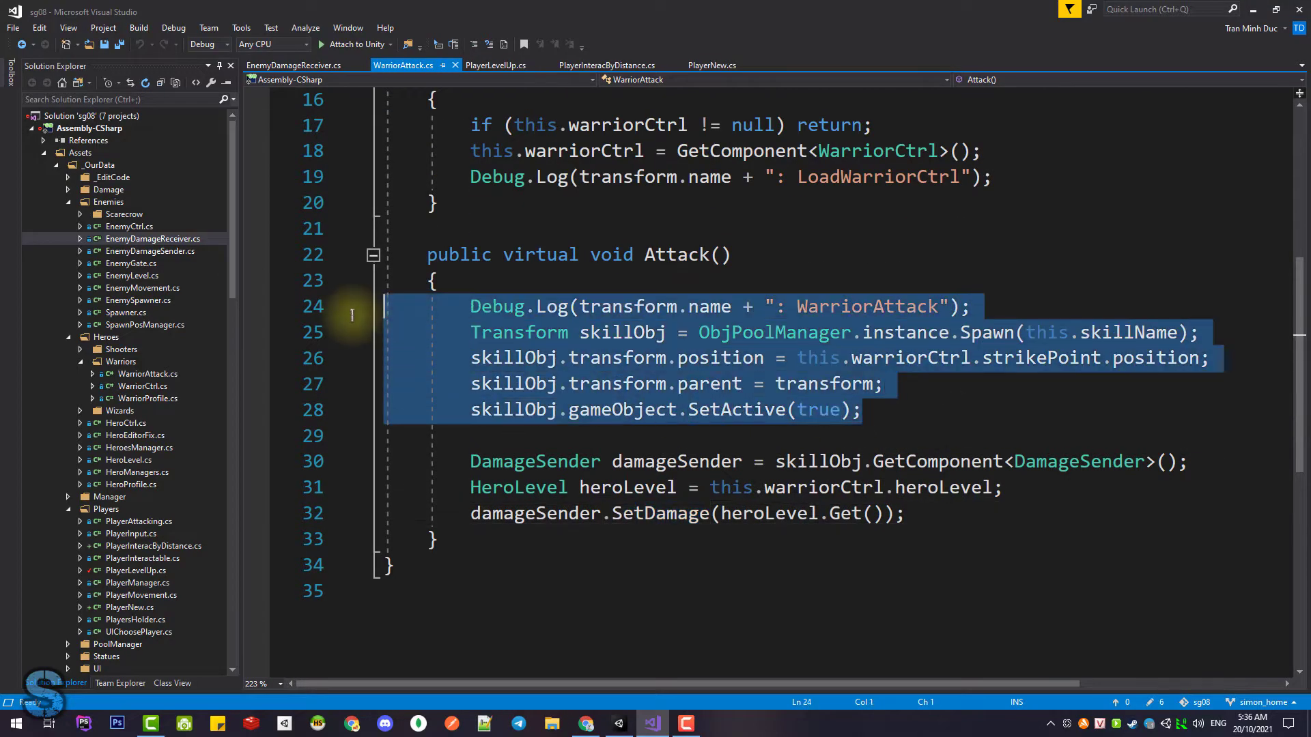
pyautogui.click(1083, 461)
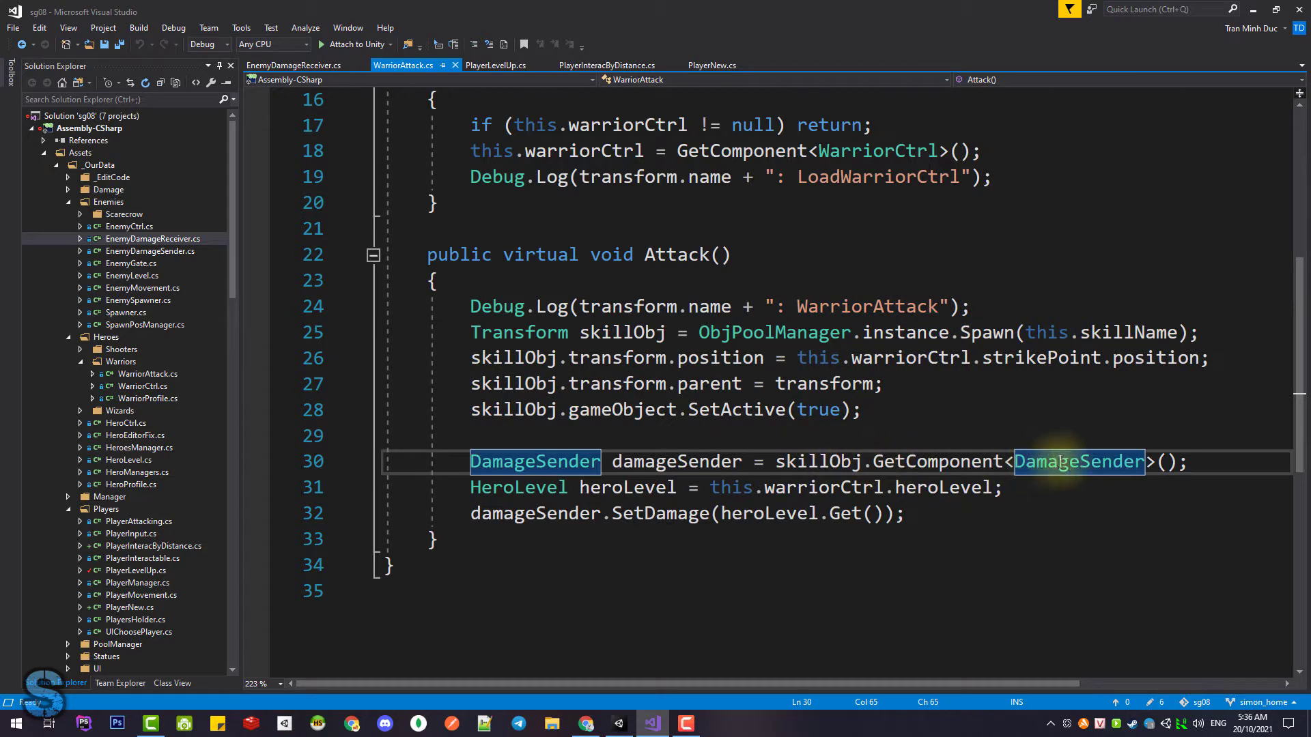
pyautogui.click(797, 462)
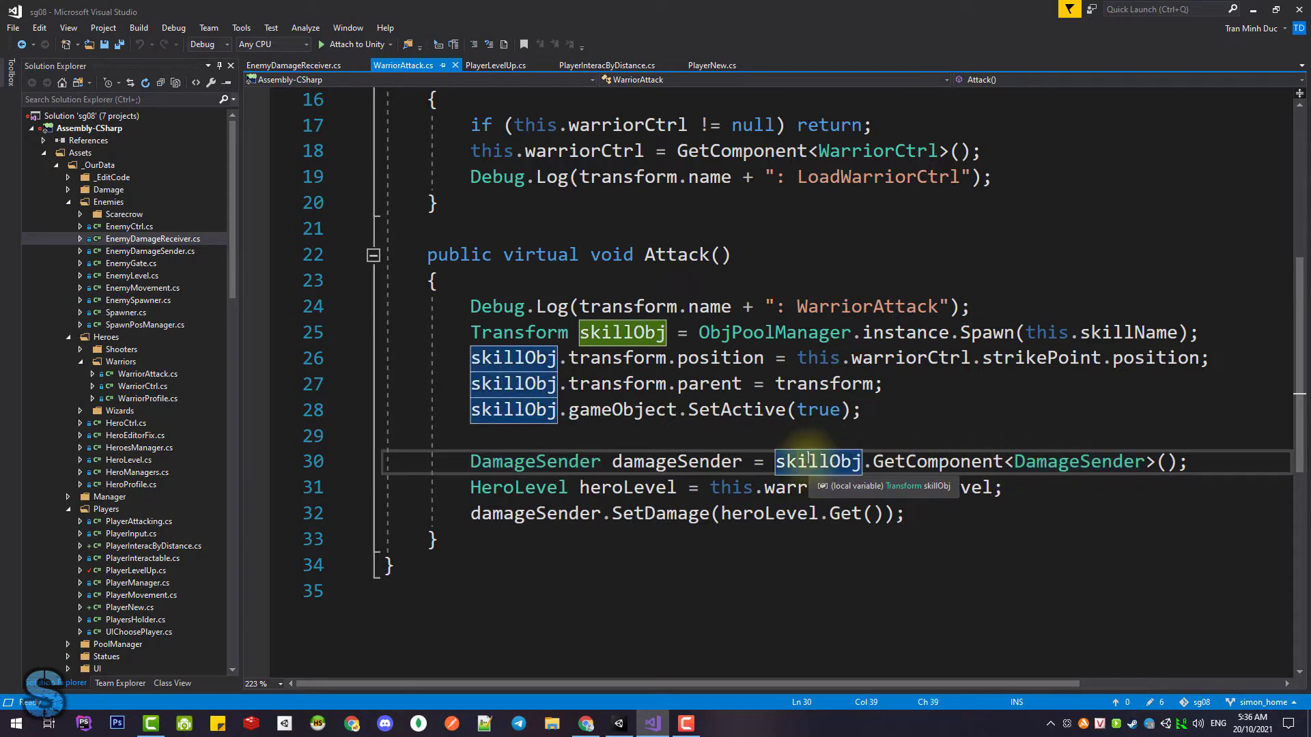
pyautogui.click(633, 487)
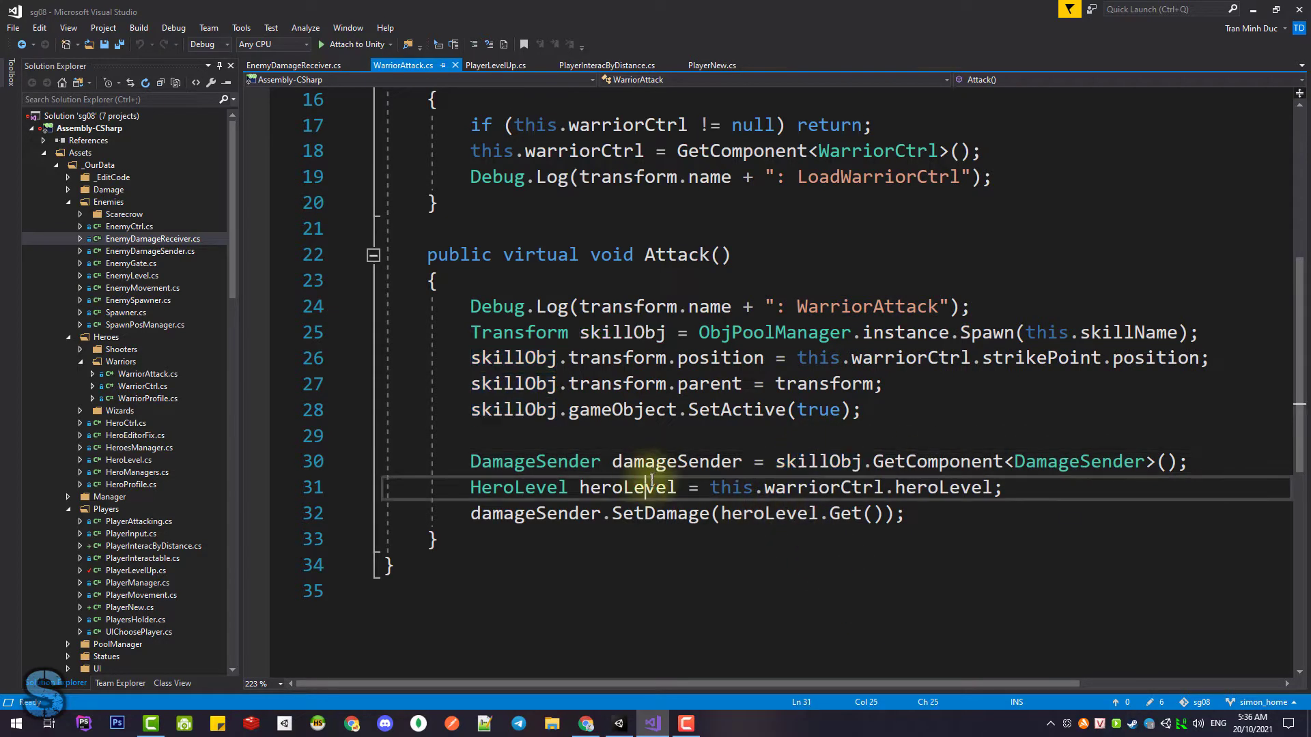
pyautogui.click(845, 513)
pyautogui.moveTo(908, 513); pyautogui.dragTo(453, 437)
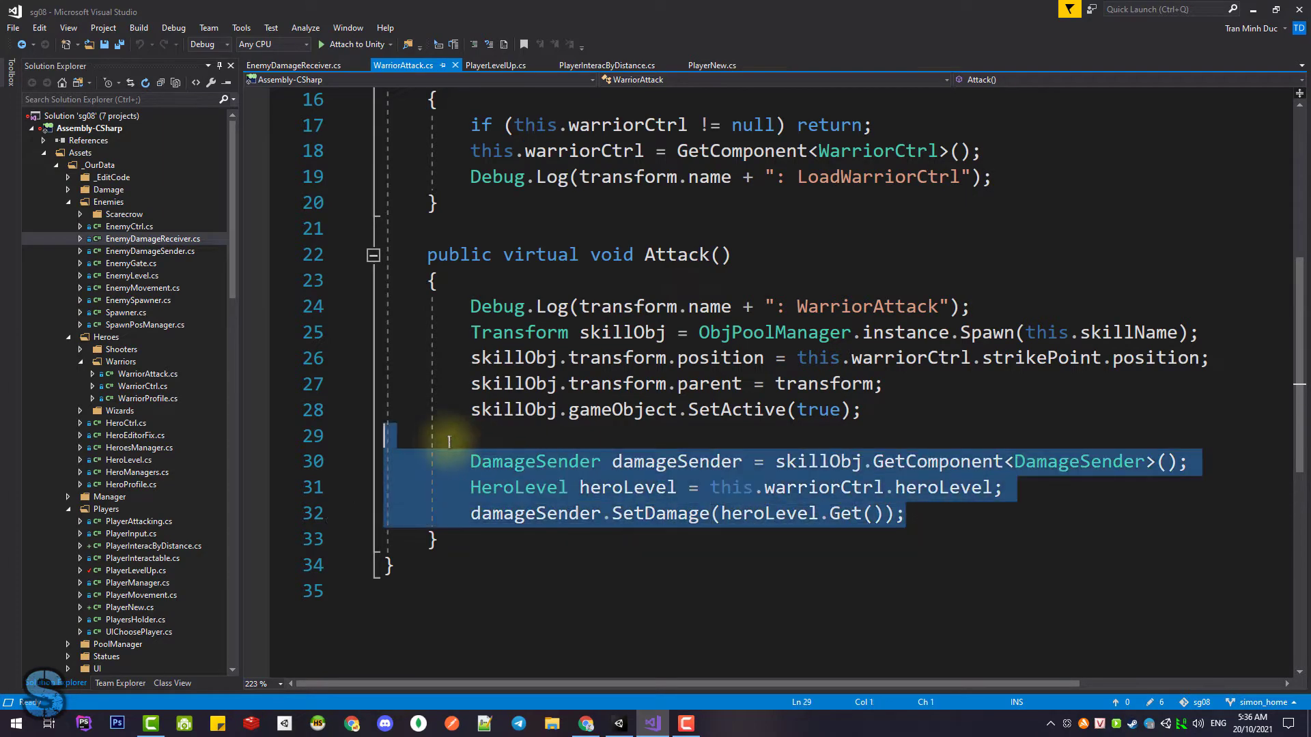
pyautogui.click(707, 433)
pyautogui.click(620, 725)
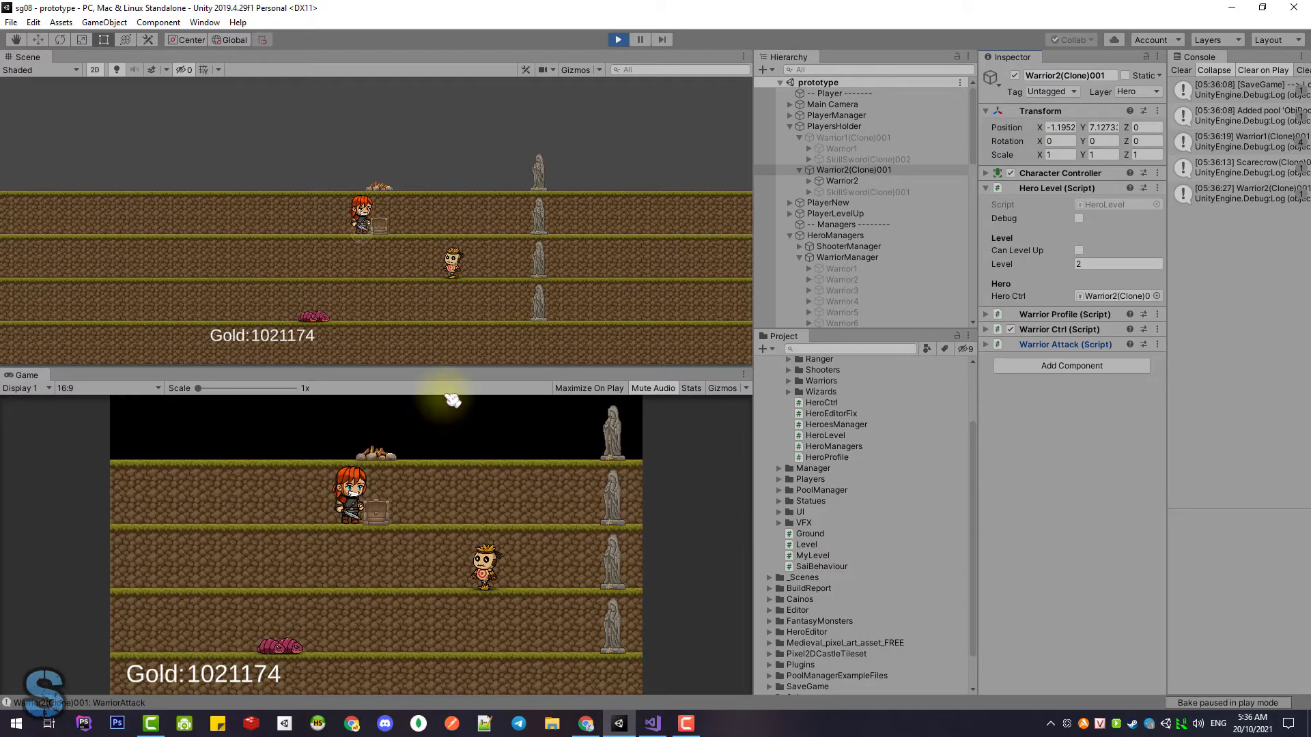
# Step: Enlarge the Game view, then walk the warrior right and back left to attack the worms
pyautogui.moveTo(436, 369); pyautogui.dragTo(454, 248)
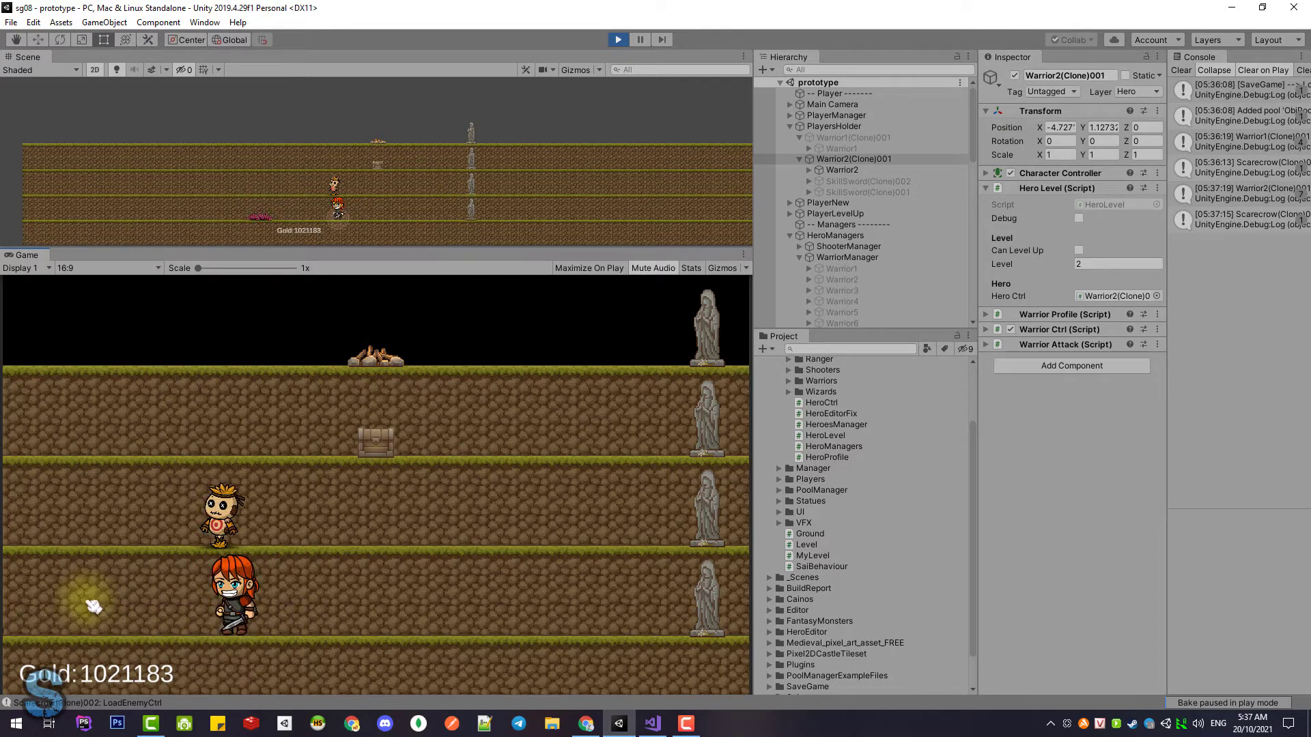
pyautogui.click(535, 615)
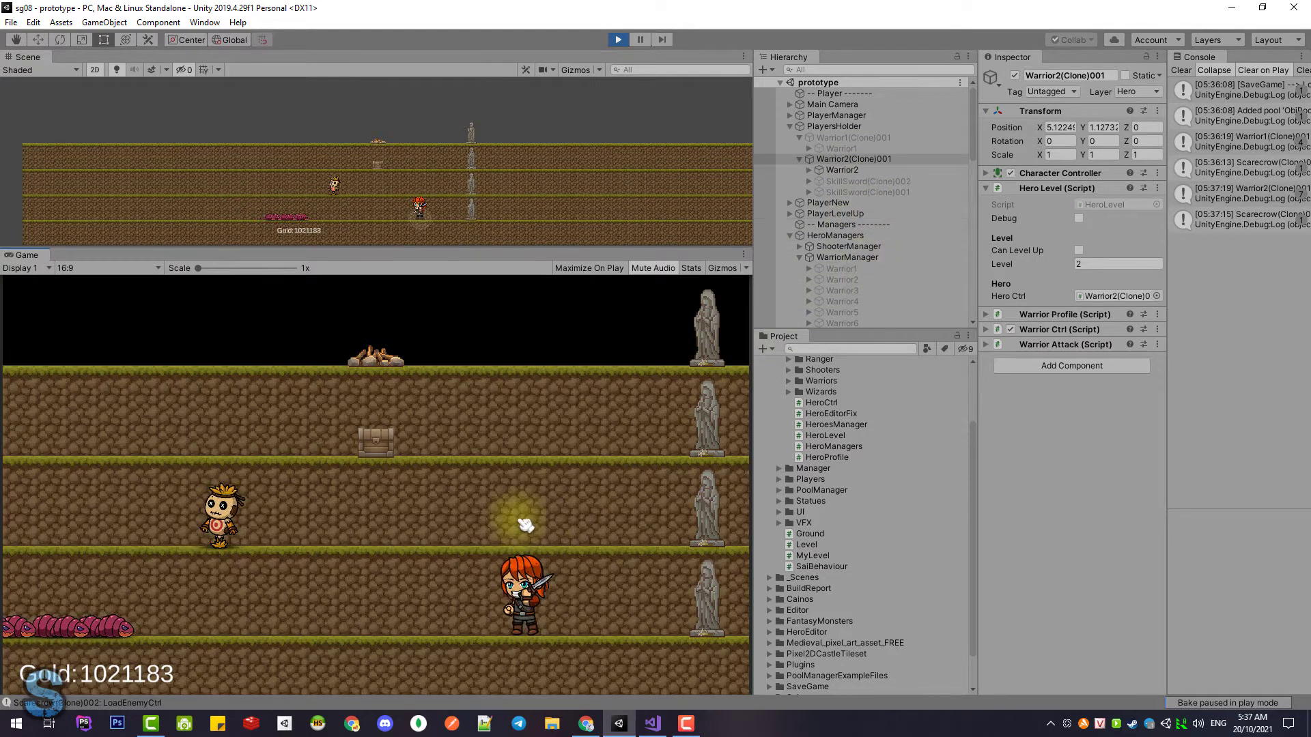
pyautogui.click(131, 632)
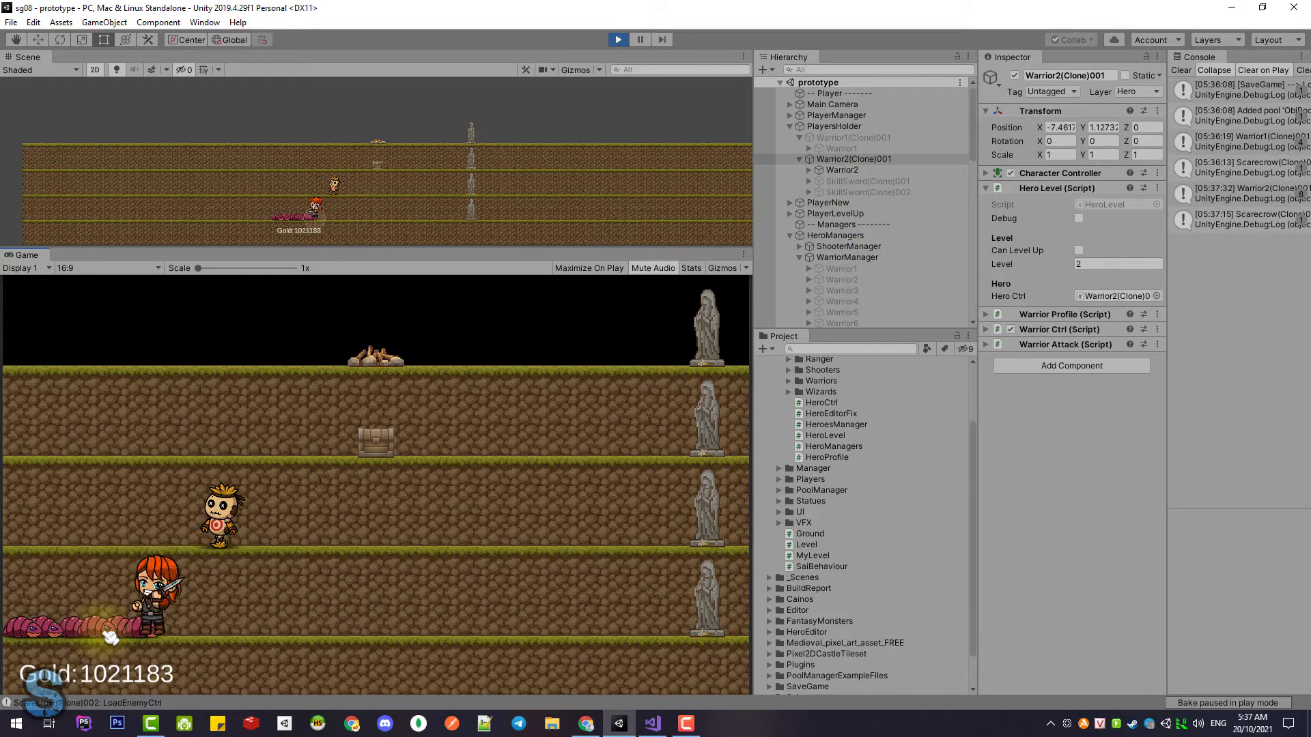
pyautogui.scroll(-3, 894, 178)
# Step: Disable Scale Spring on Scarecrow(Clone)002, then open Larva(Clone)001's Enemy Damage Receiver options
pyautogui.click(886, 179)
pyautogui.press('Left')
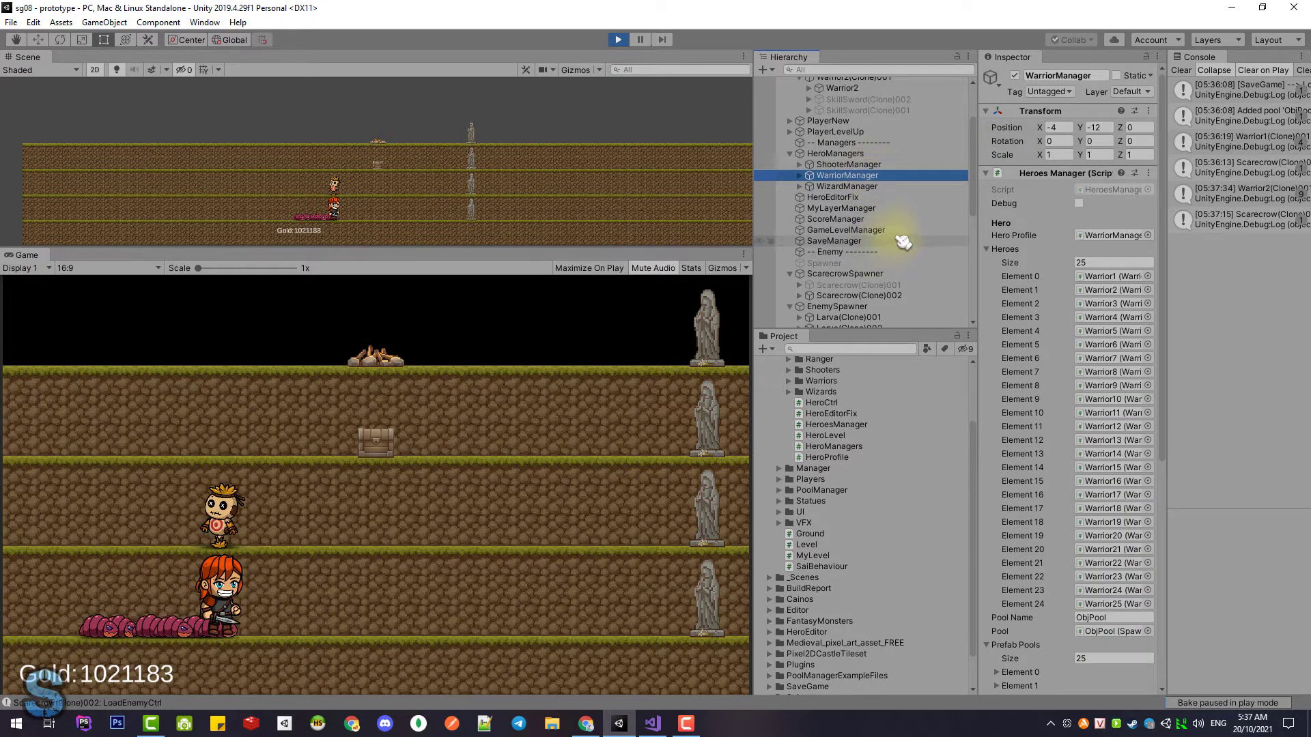
pyautogui.scroll(-3, 903, 239)
pyautogui.click(901, 213)
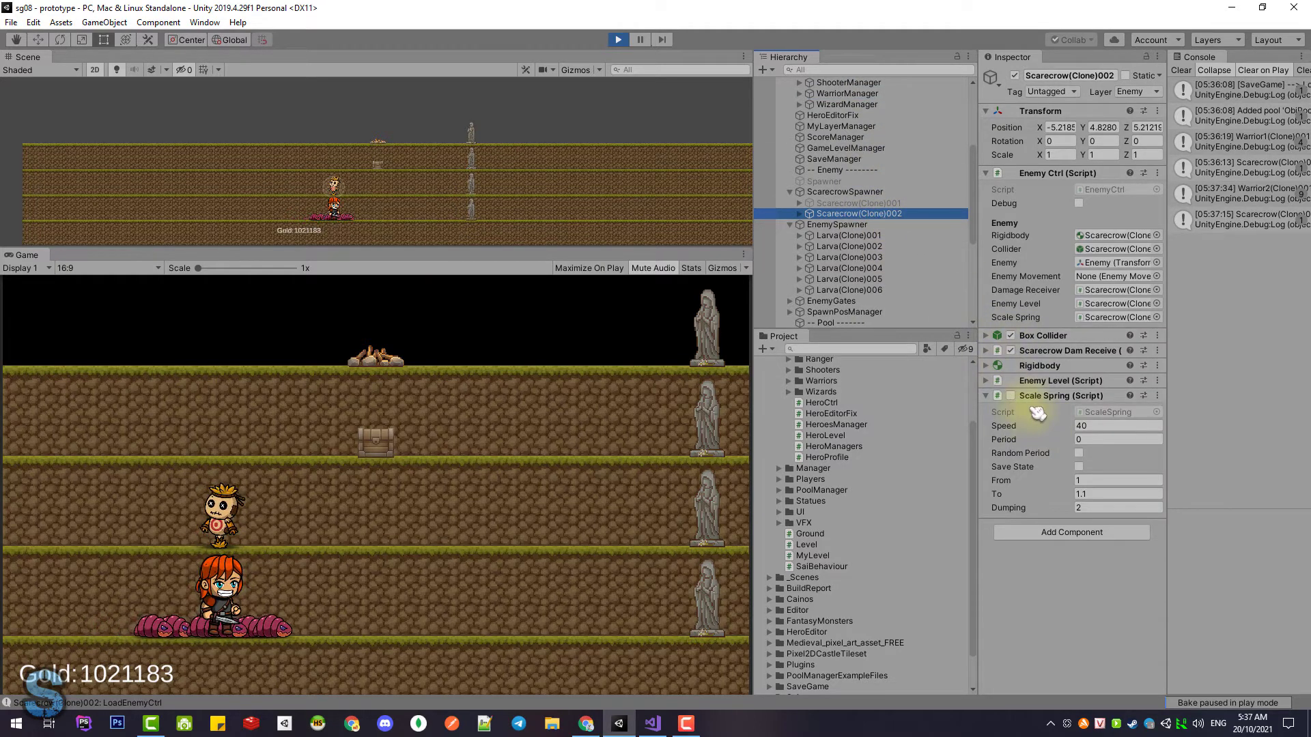
pyautogui.click(1010, 396)
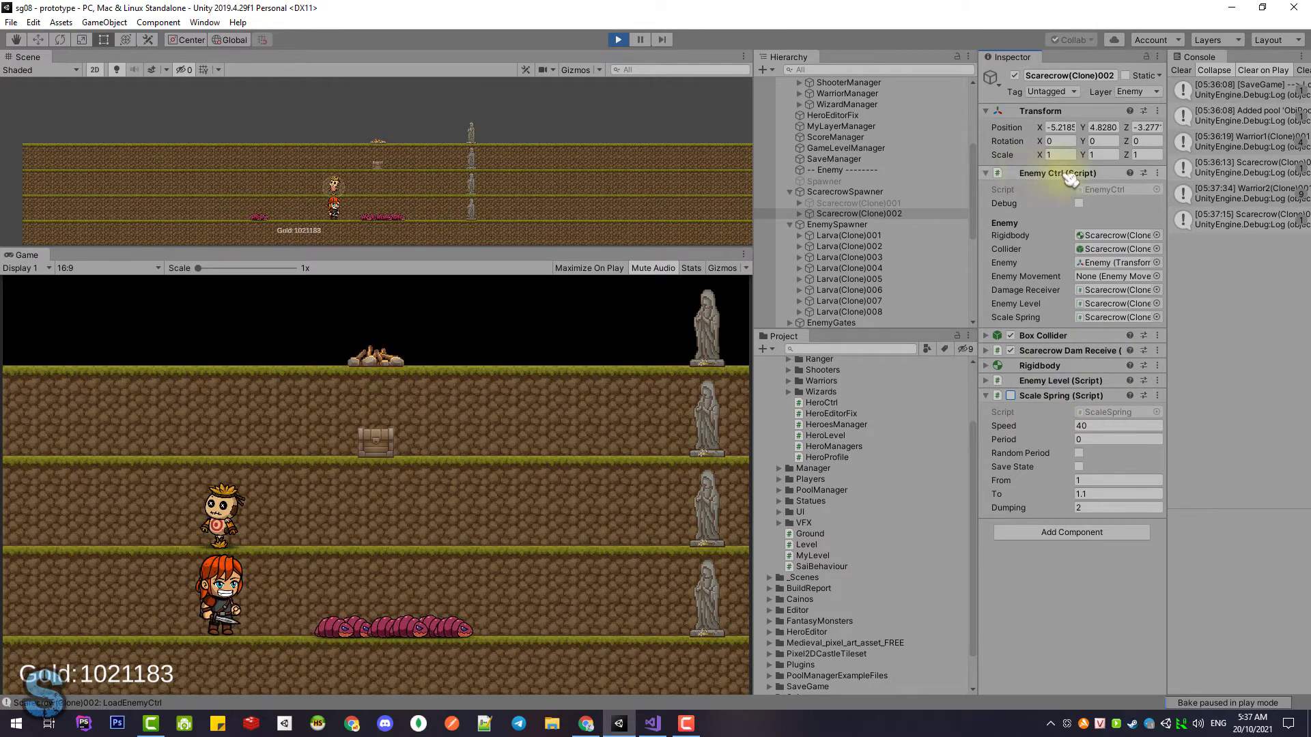
pyautogui.click(849, 236)
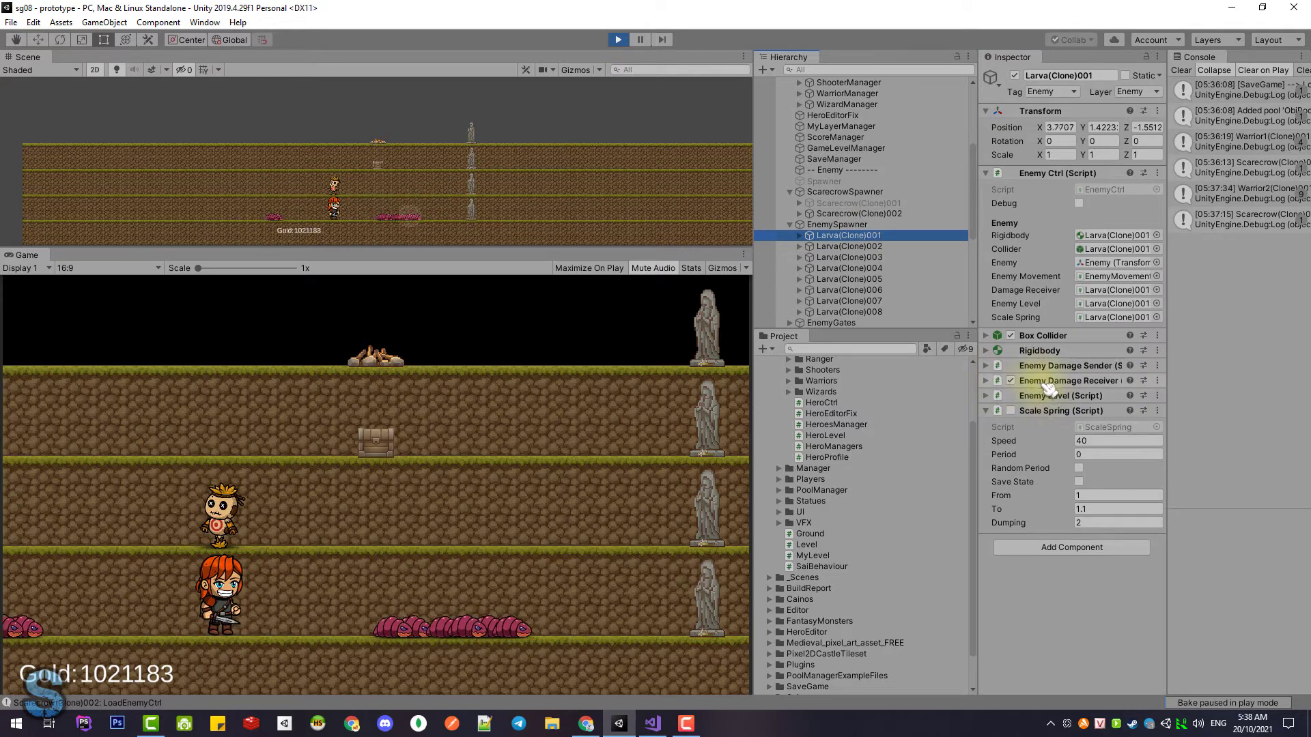
pyautogui.click(1157, 381)
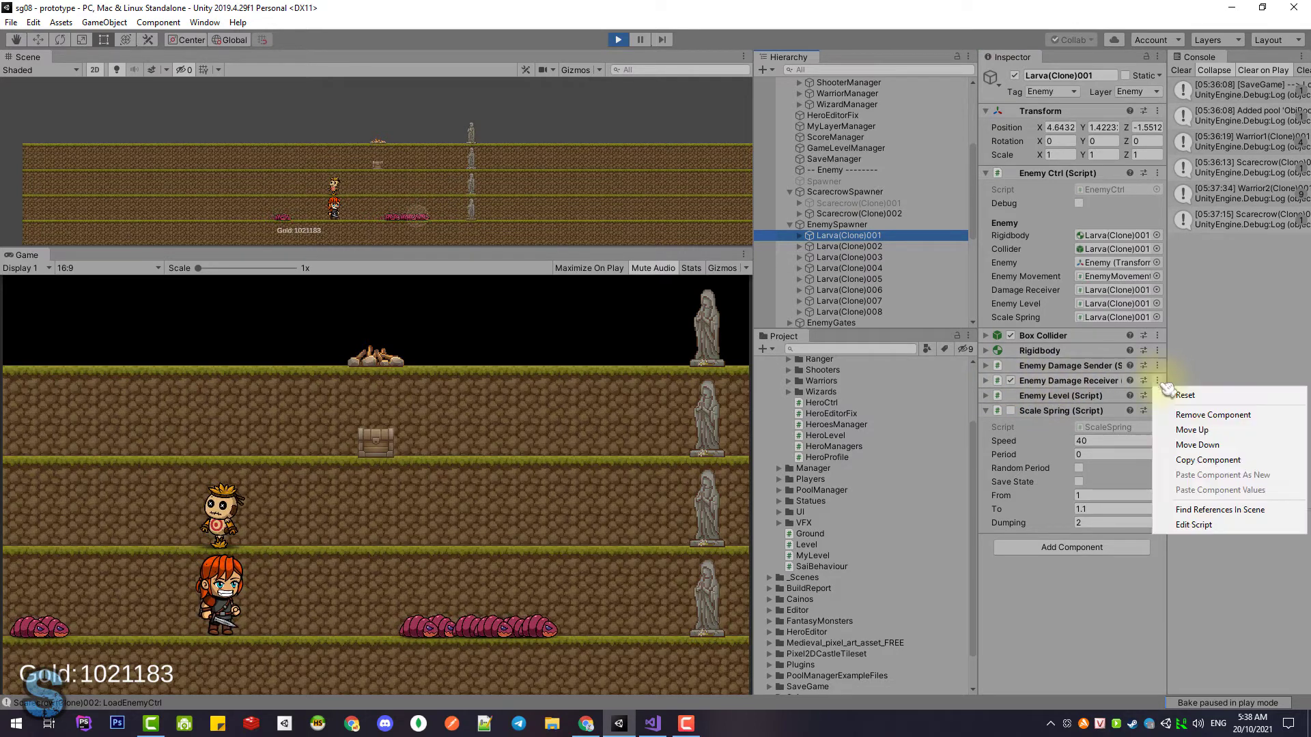
# Step: Open EnemyDamageReceiver.cs and trace how Receive sets scaleSpring to true, then return to Unity
pyautogui.click(1200, 537)
pyautogui.scroll(3, 700, 334)
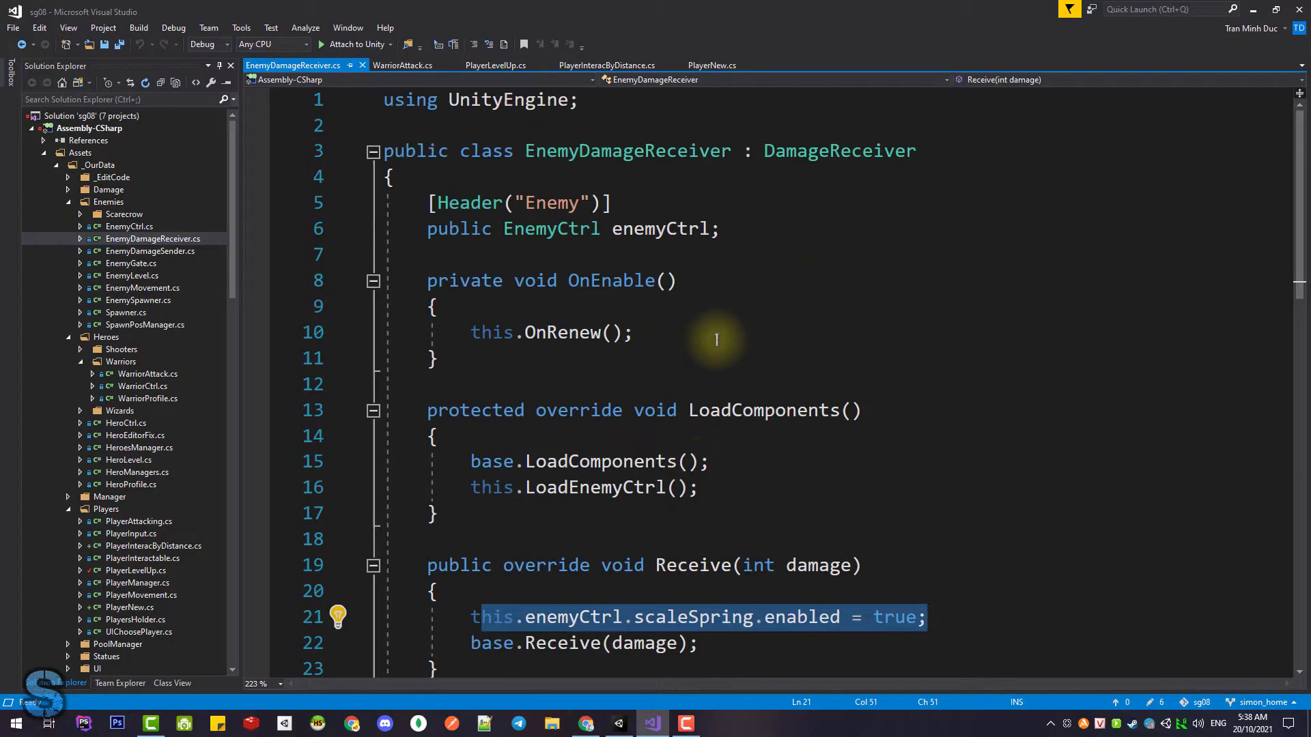
pyautogui.click(571, 144)
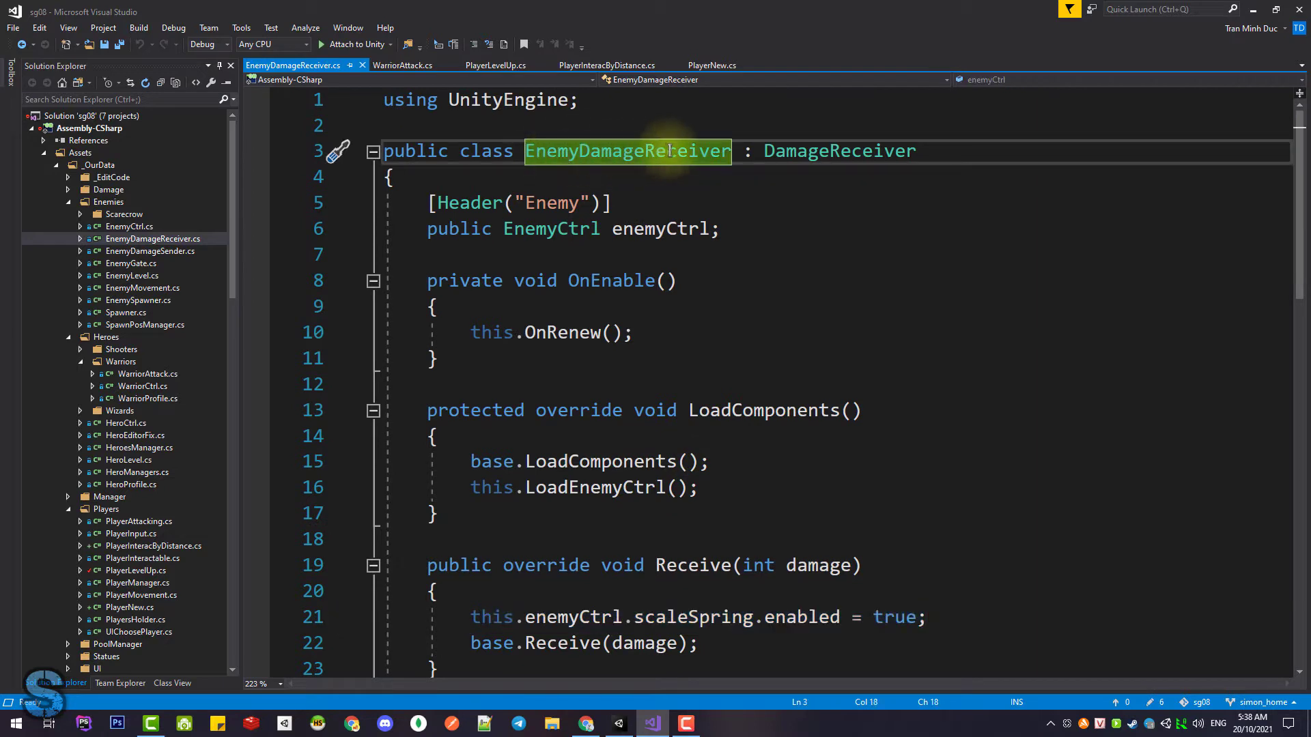
pyautogui.click(652, 230)
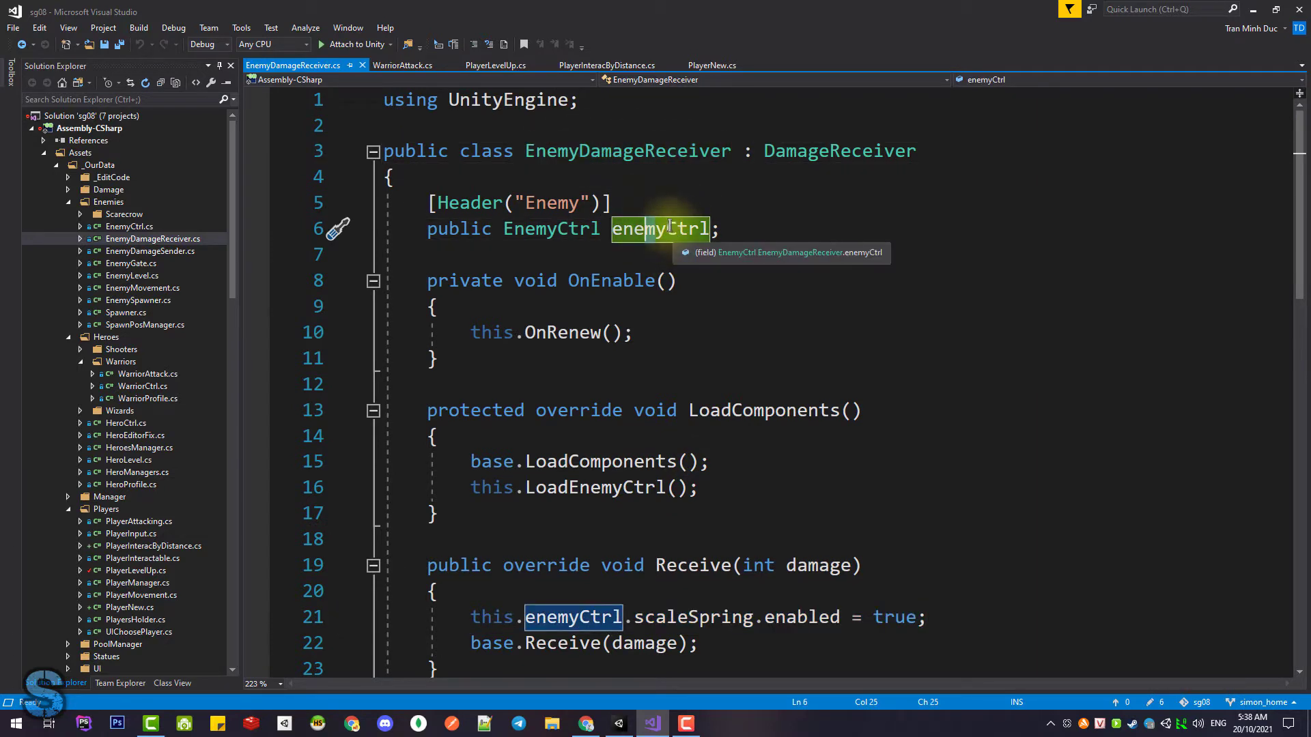
pyautogui.scroll(-1, 659, 230)
pyautogui.click(689, 488)
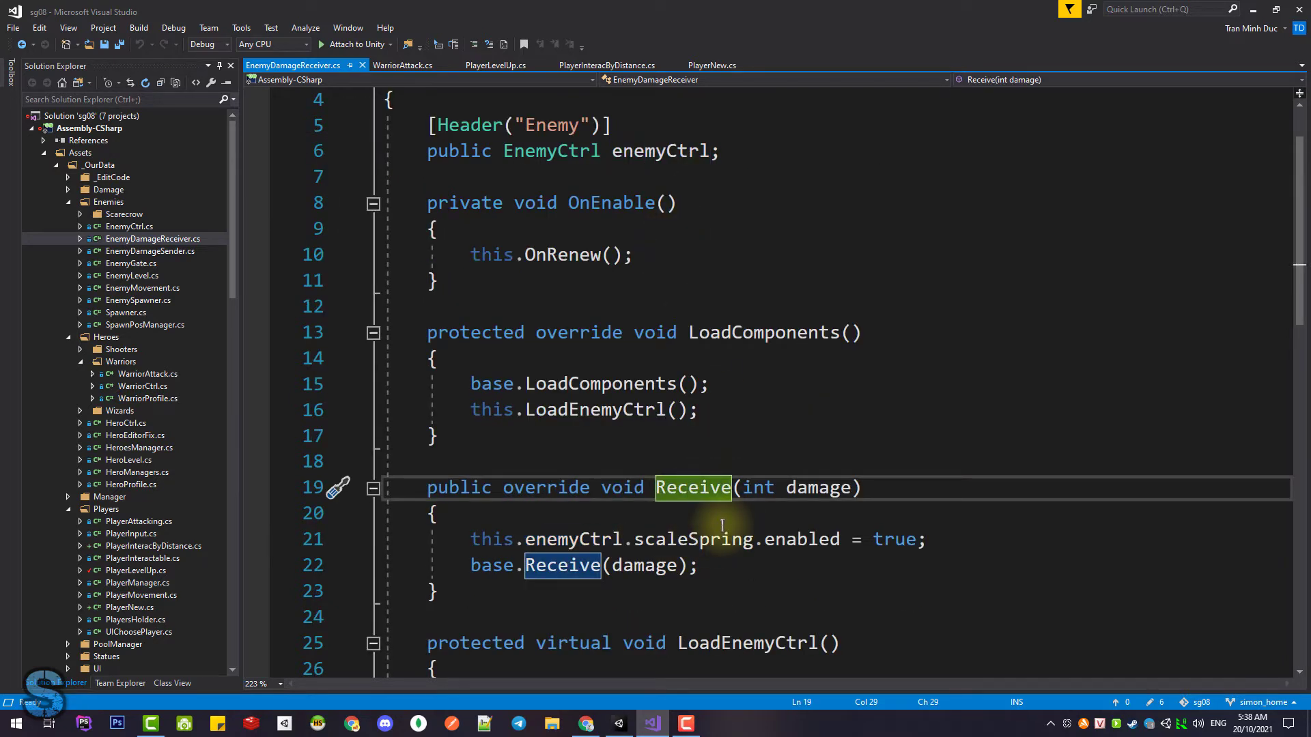
pyautogui.click(661, 539)
pyautogui.click(906, 539)
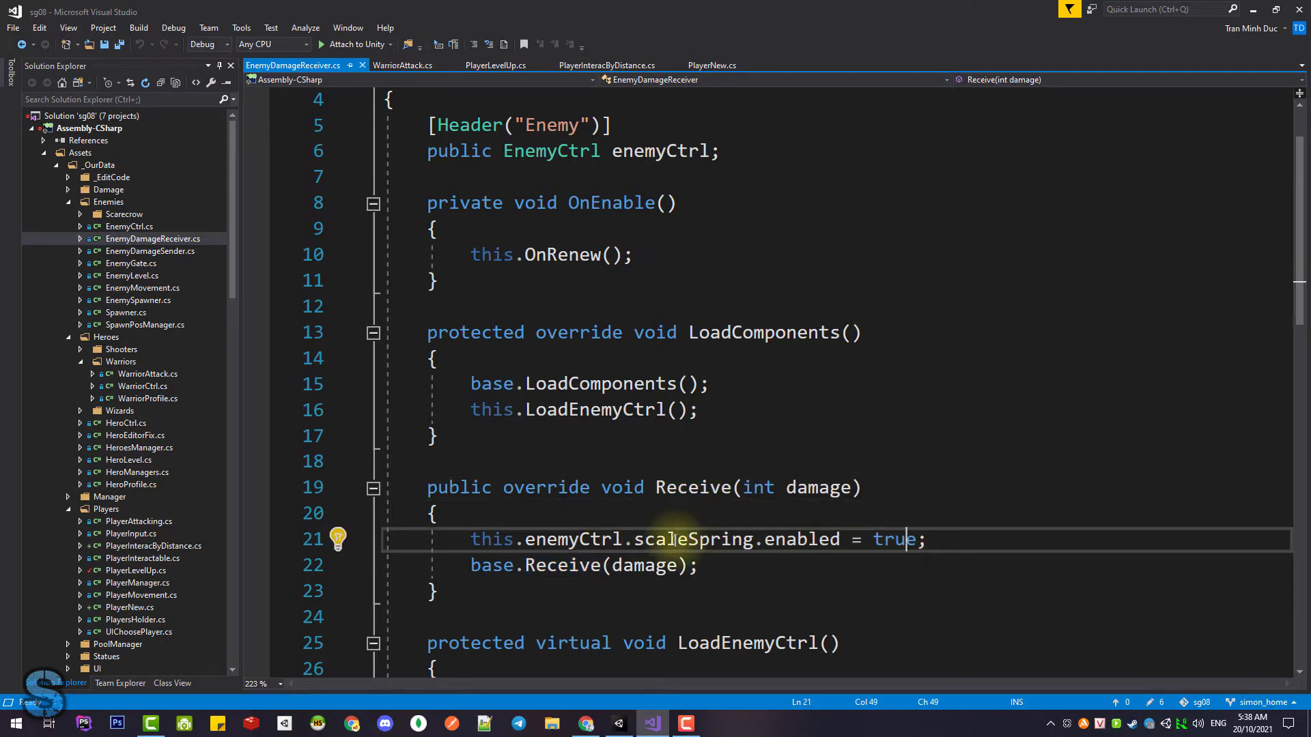
pyautogui.click(688, 540)
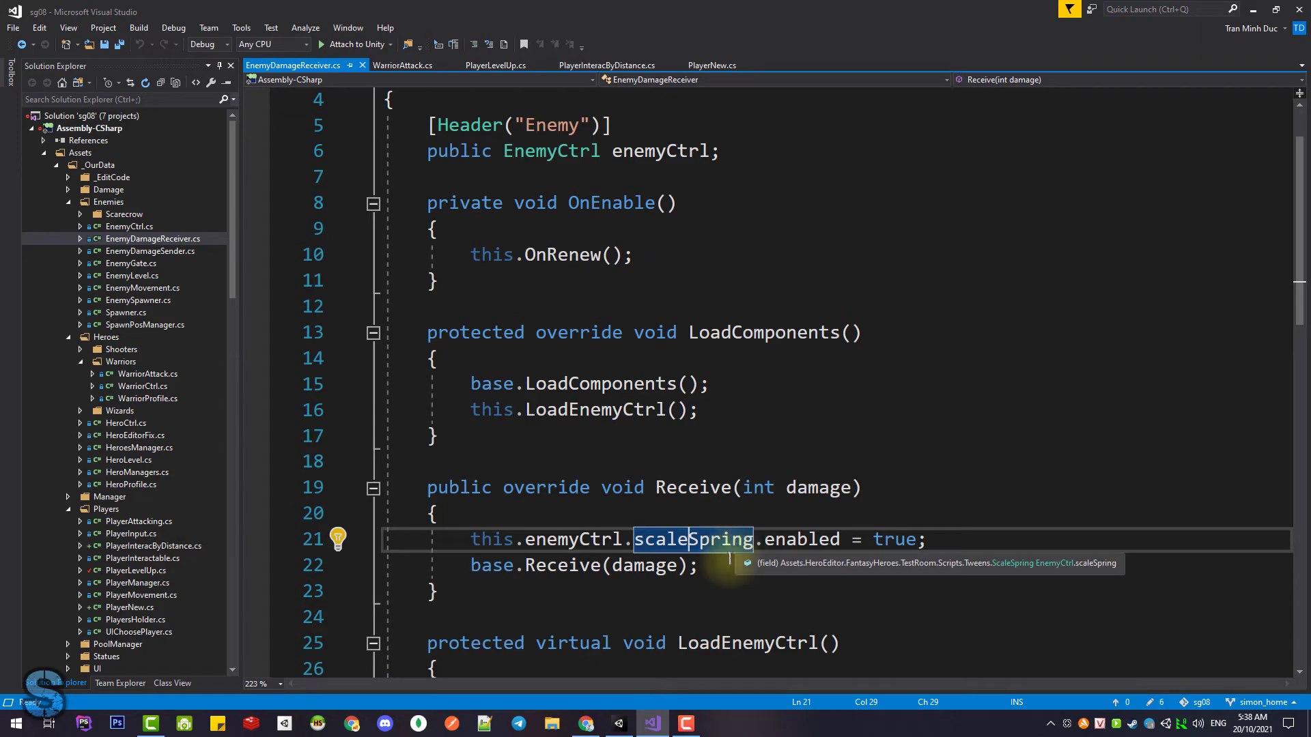
pyautogui.click(618, 724)
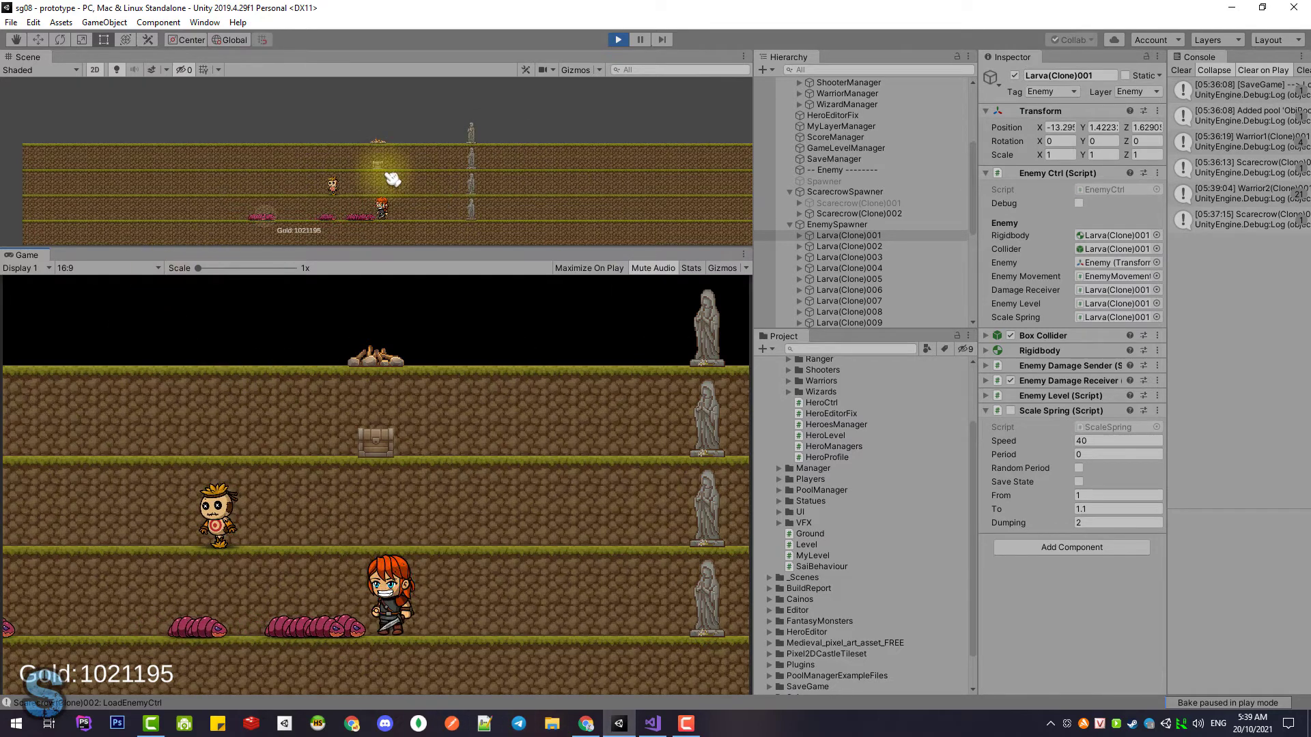
# Step: Watch larvae spawn, then view EnemySpawner's Larva settings: Spawn Limit 2, Final Spawn Limit 14
pyautogui.scroll(2, 393, 179)
pyautogui.scroll(1, 403, 177)
pyautogui.scroll(2, 410, 176)
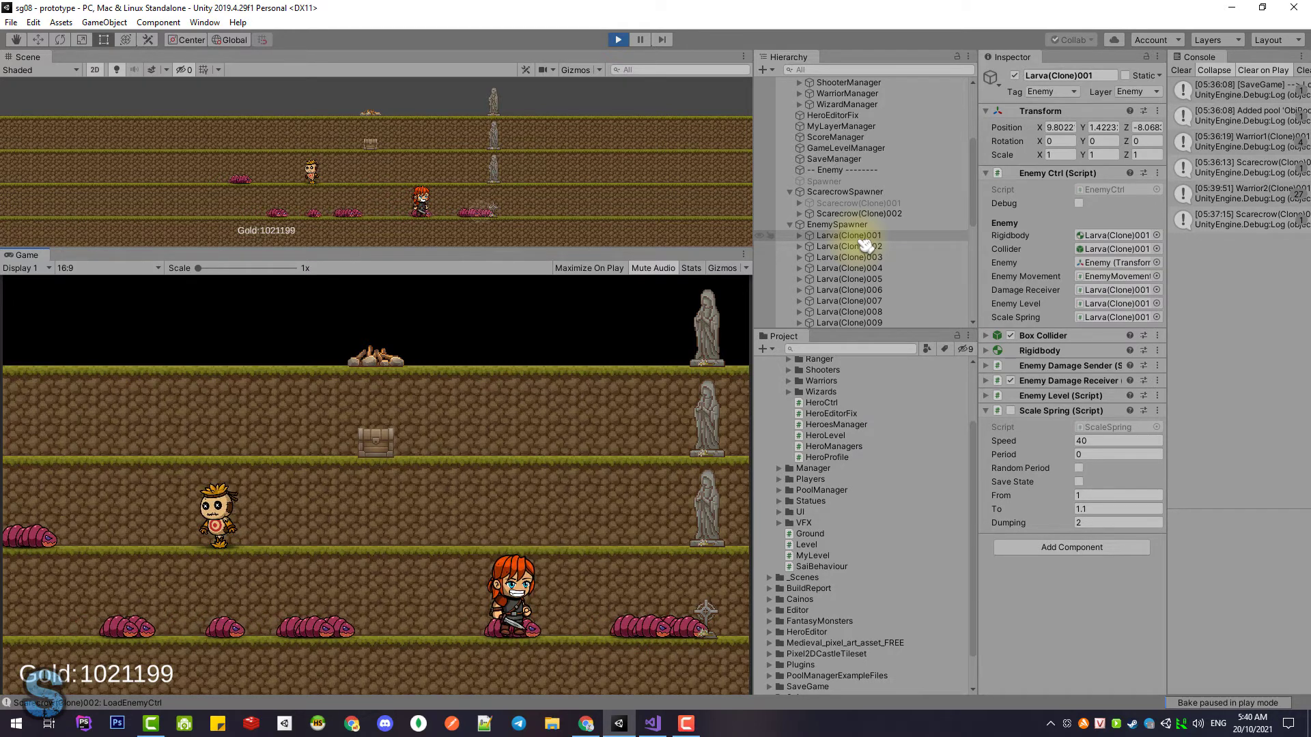
pyautogui.click(830, 225)
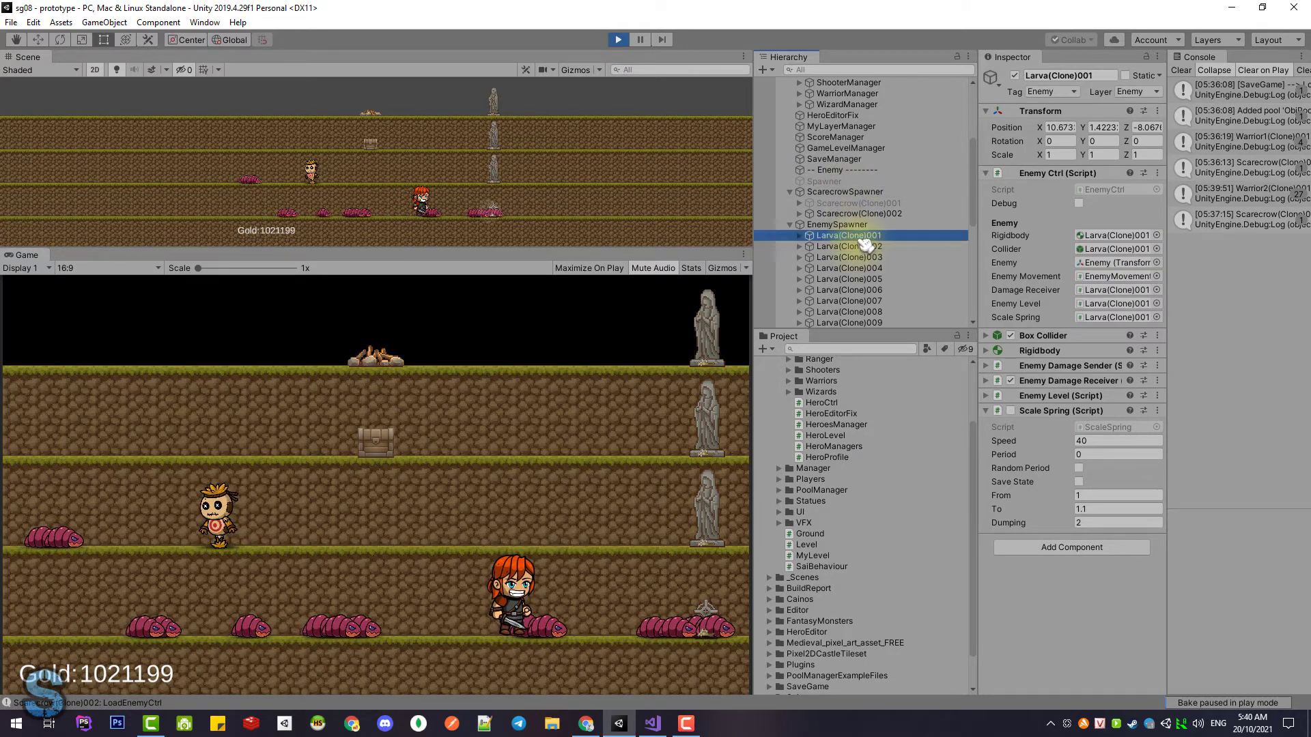
pyautogui.scroll(5, 866, 244)
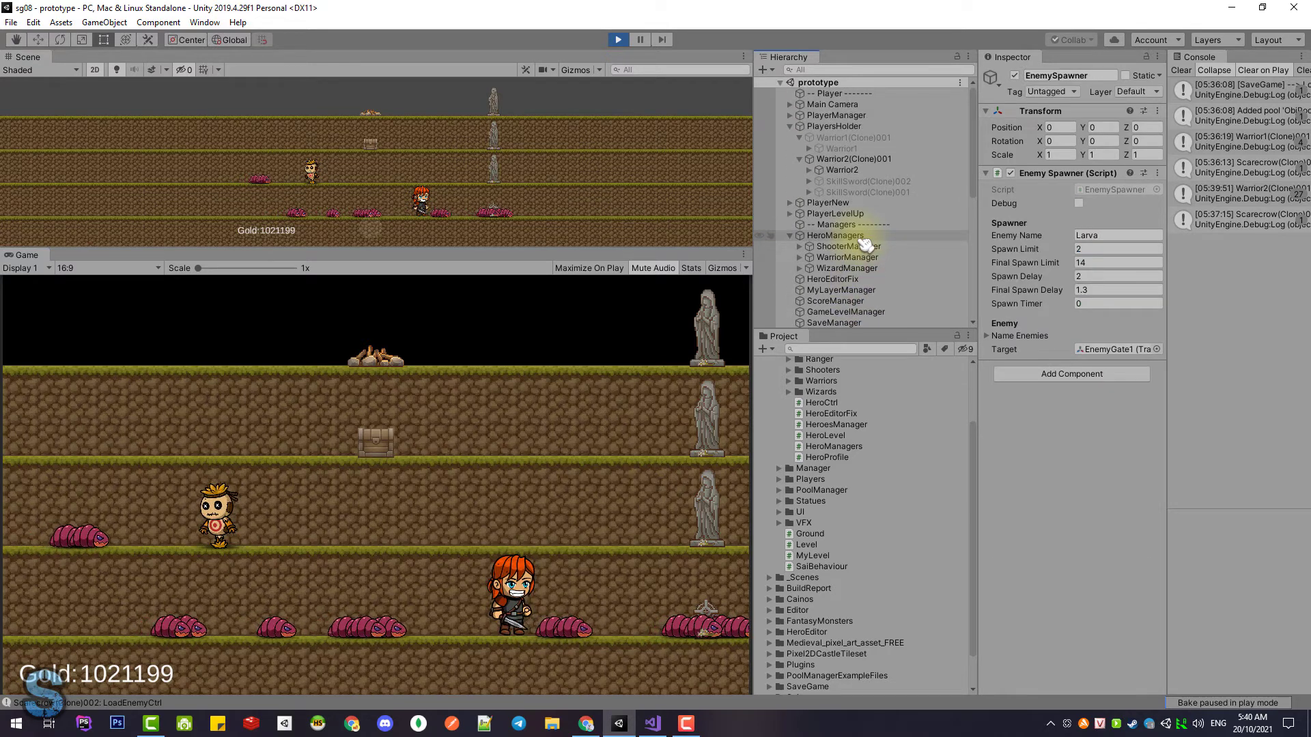
# Step: Inspect the pooled Larva's Scale Spring (Speed 40, 1 to 1.1, Dumping 2) and move the hero to the campfire floor
pyautogui.scroll(-6, 846, 218)
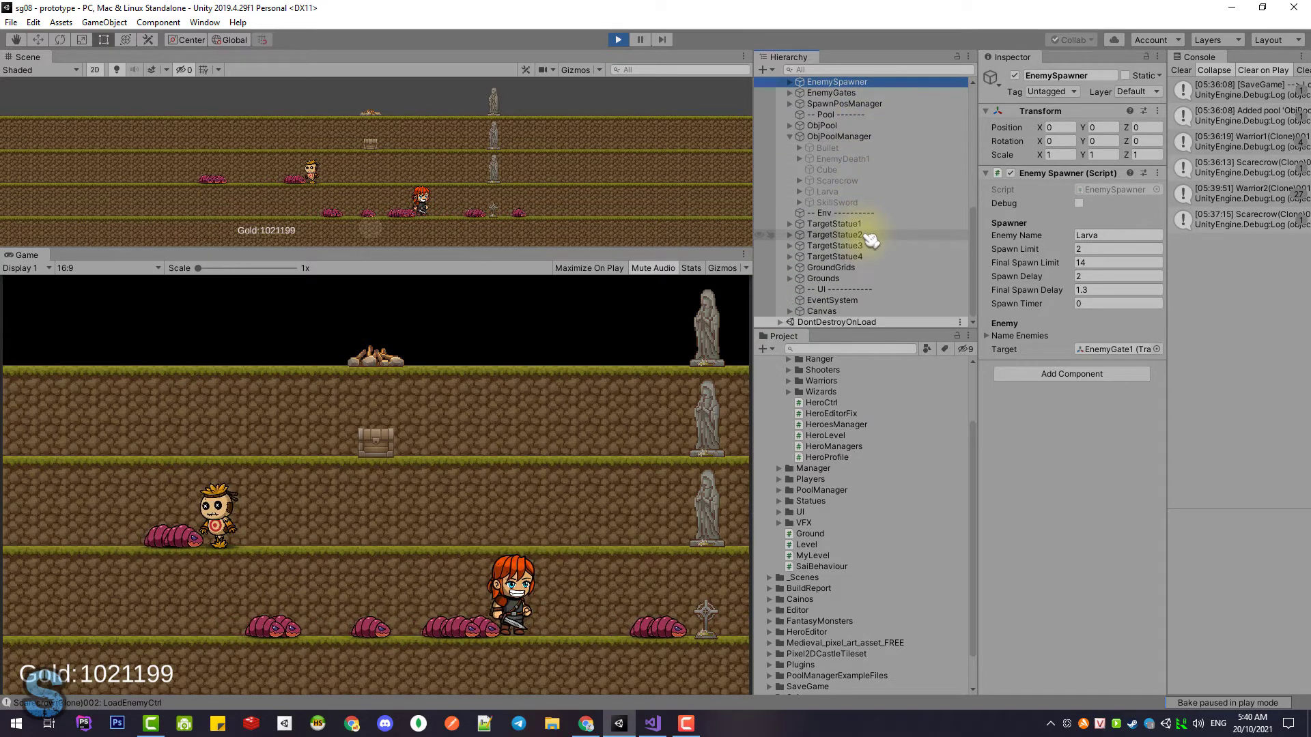
pyautogui.scroll(-1, 856, 149)
pyautogui.scroll(-2, 849, 219)
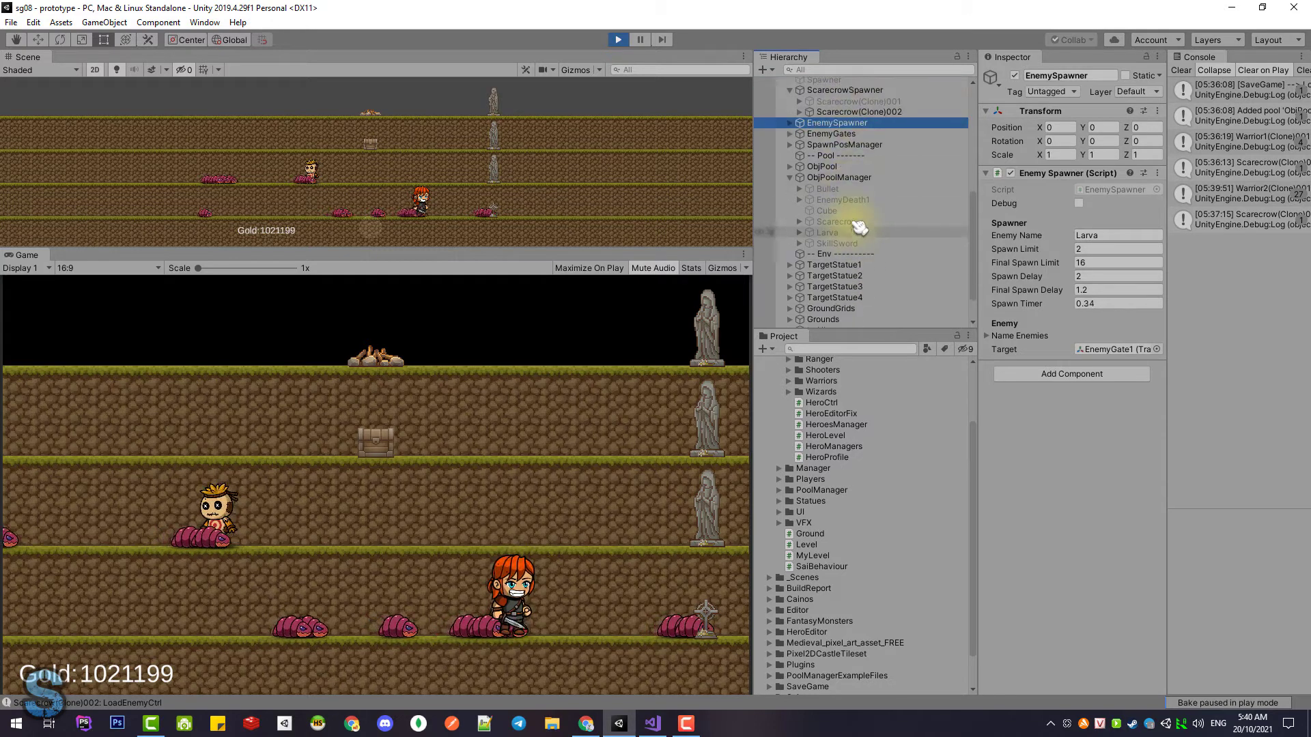
pyautogui.click(837, 232)
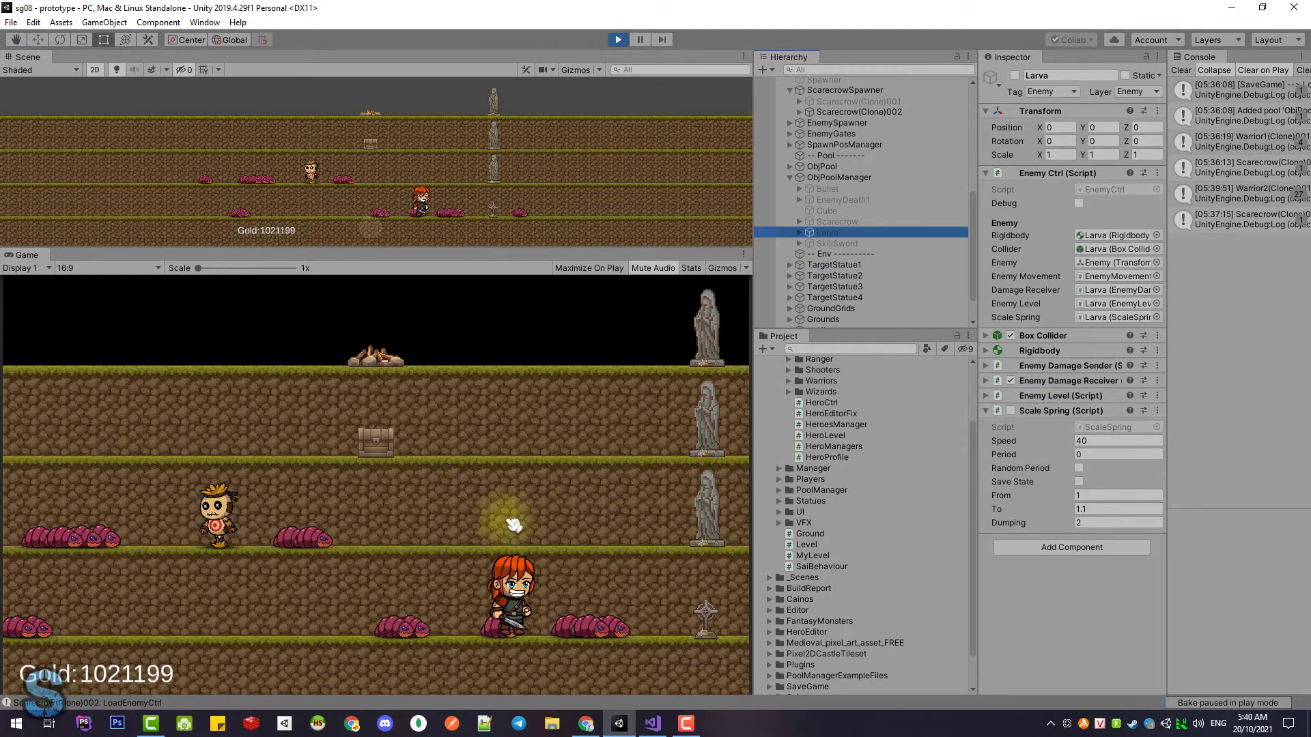
pyautogui.click(444, 542)
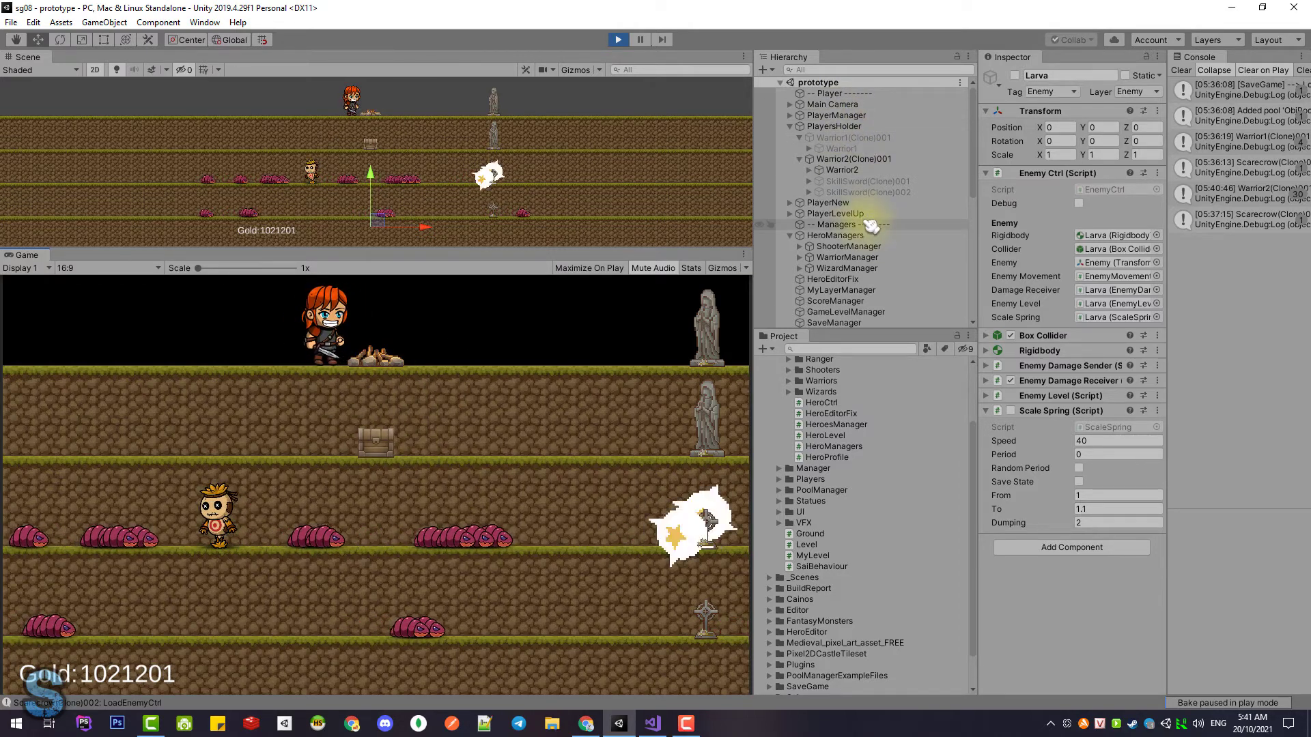
# Step: Inspect PlayerLevelUp and the PlayerNew campfire, then open PlayerLevelUp.cs showing cost = 50
pyautogui.click(835, 214)
pyautogui.doubleClick(835, 214)
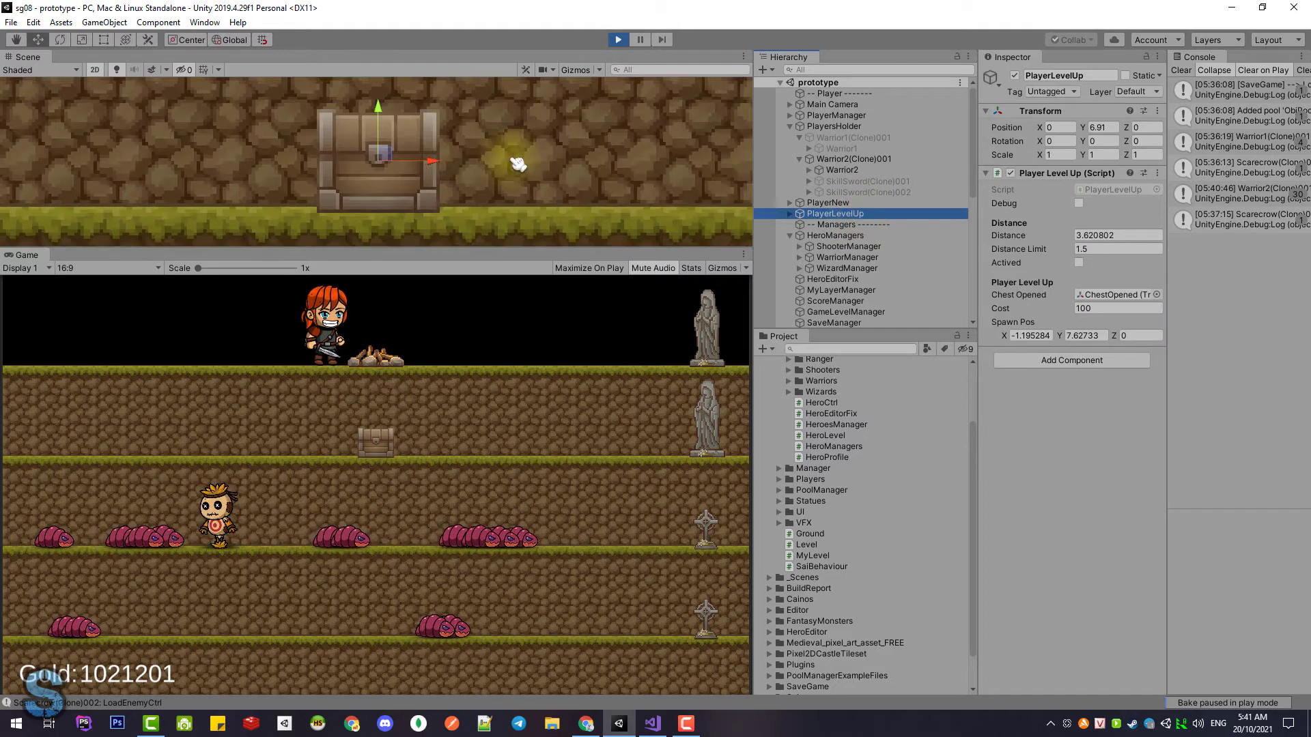
pyautogui.scroll(1, 518, 164)
pyautogui.scroll(-2, 512, 174)
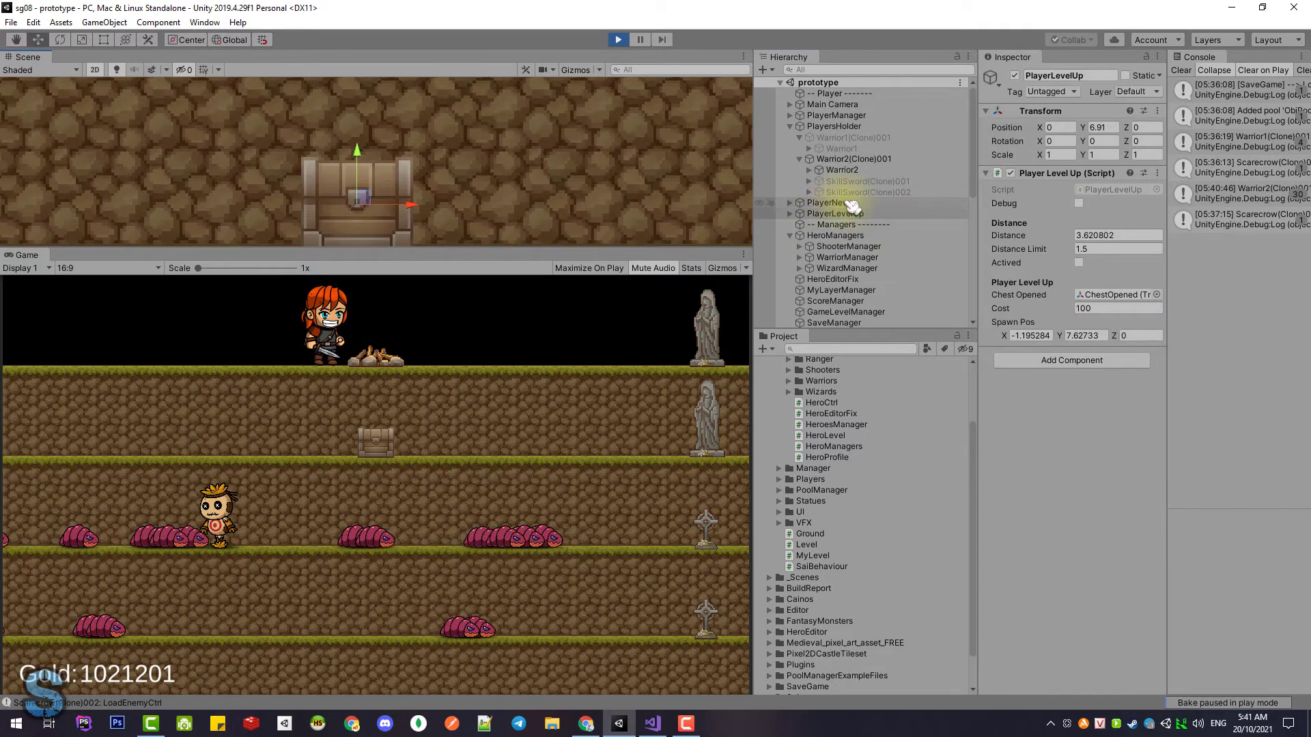
pyautogui.click(828, 203)
pyautogui.press('f')
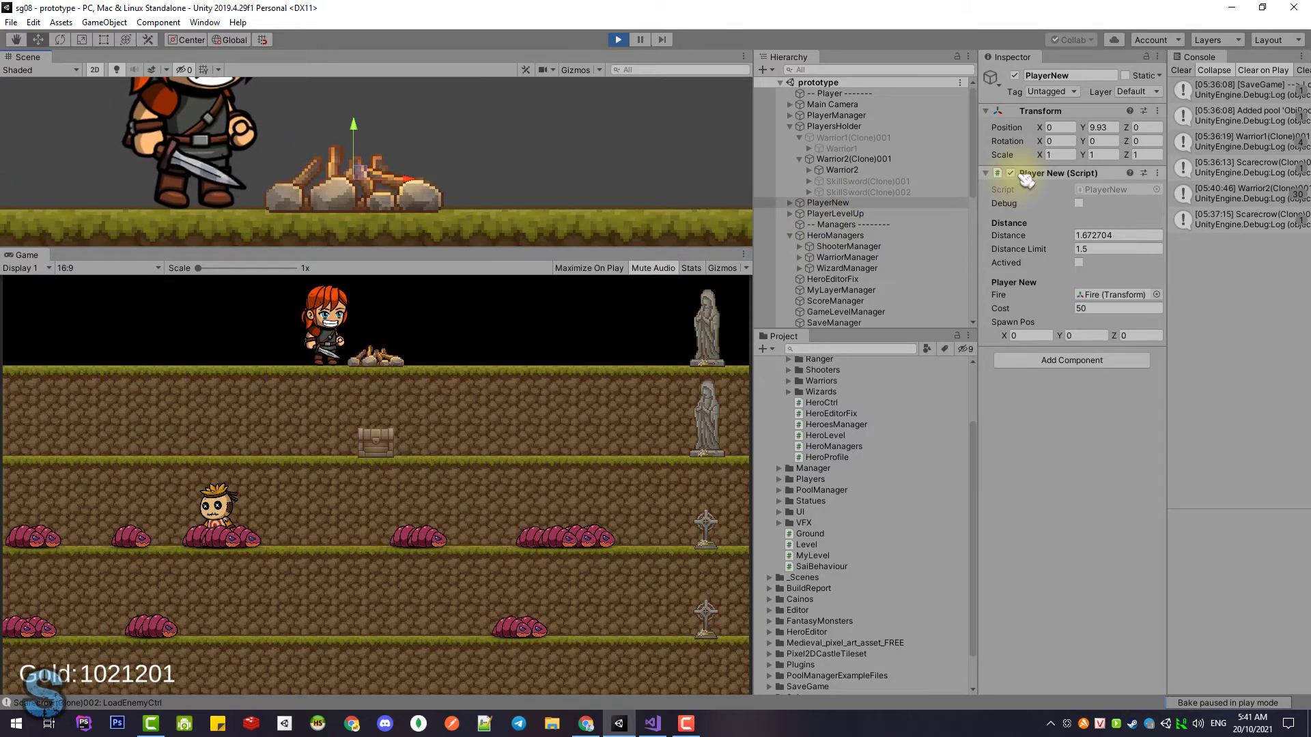
pyautogui.click(837, 214)
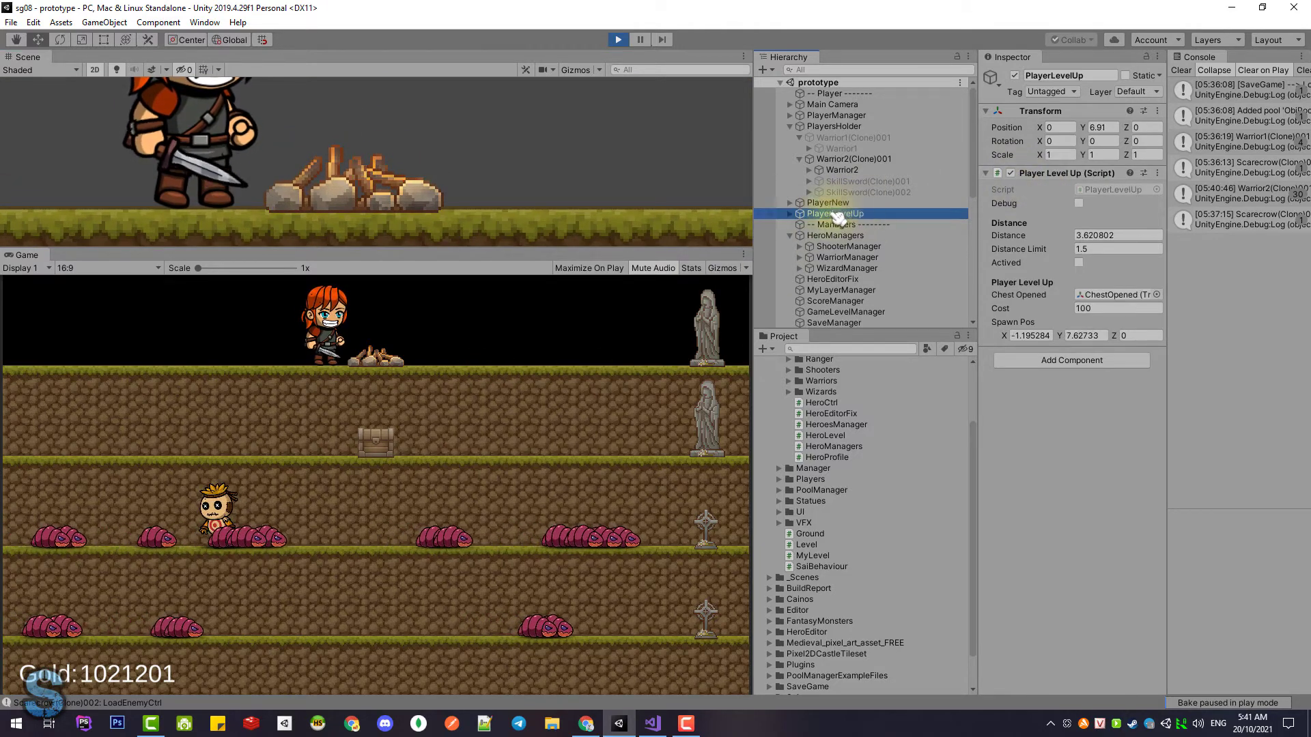
pyautogui.click(482, 432)
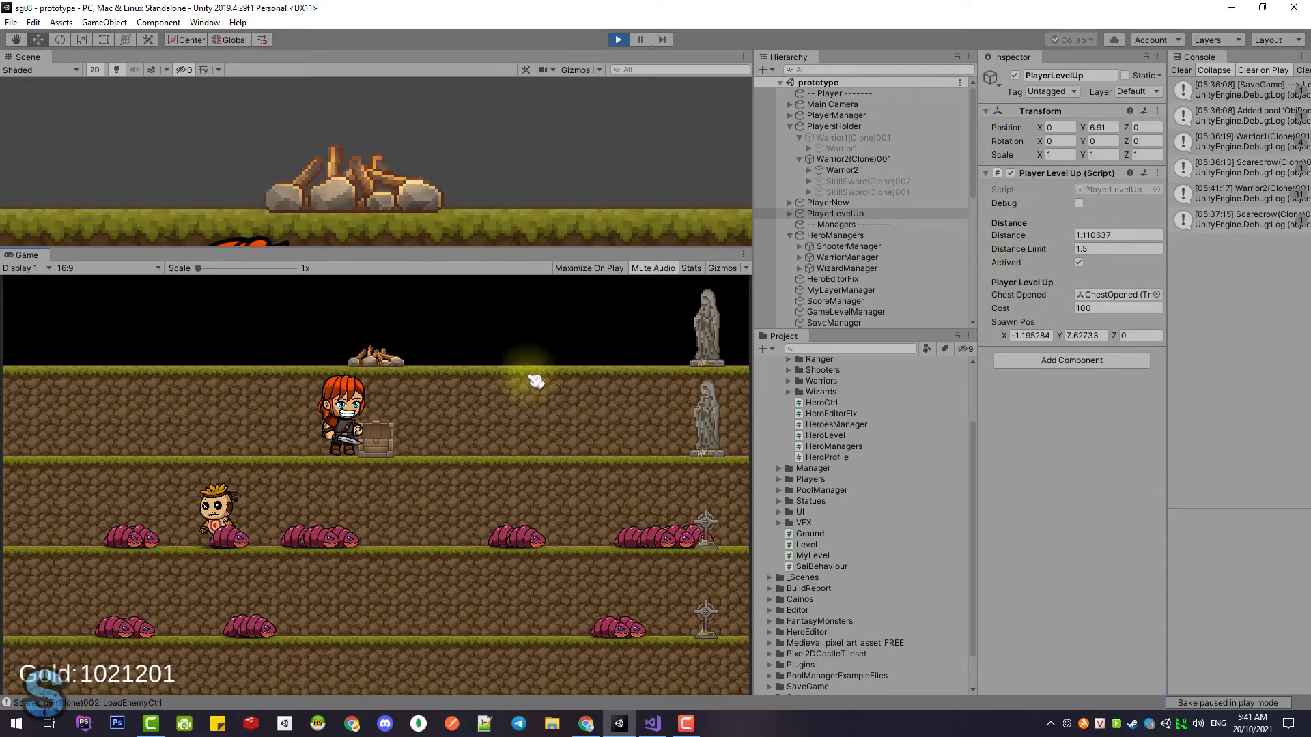
pyautogui.click(1157, 173)
pyautogui.click(1192, 319)
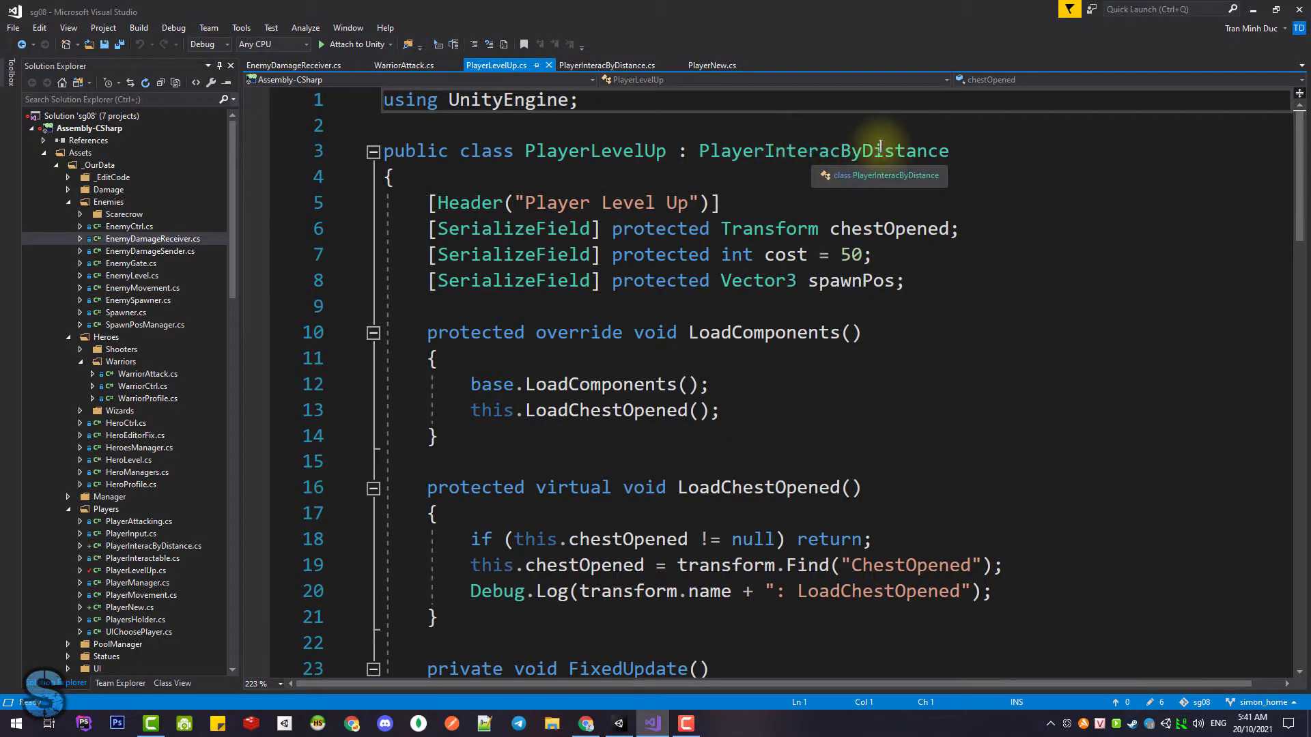
# Step: Compare the PlayerNew and PlayerLevelUp objects in the Unity editor
pyautogui.click(622, 151)
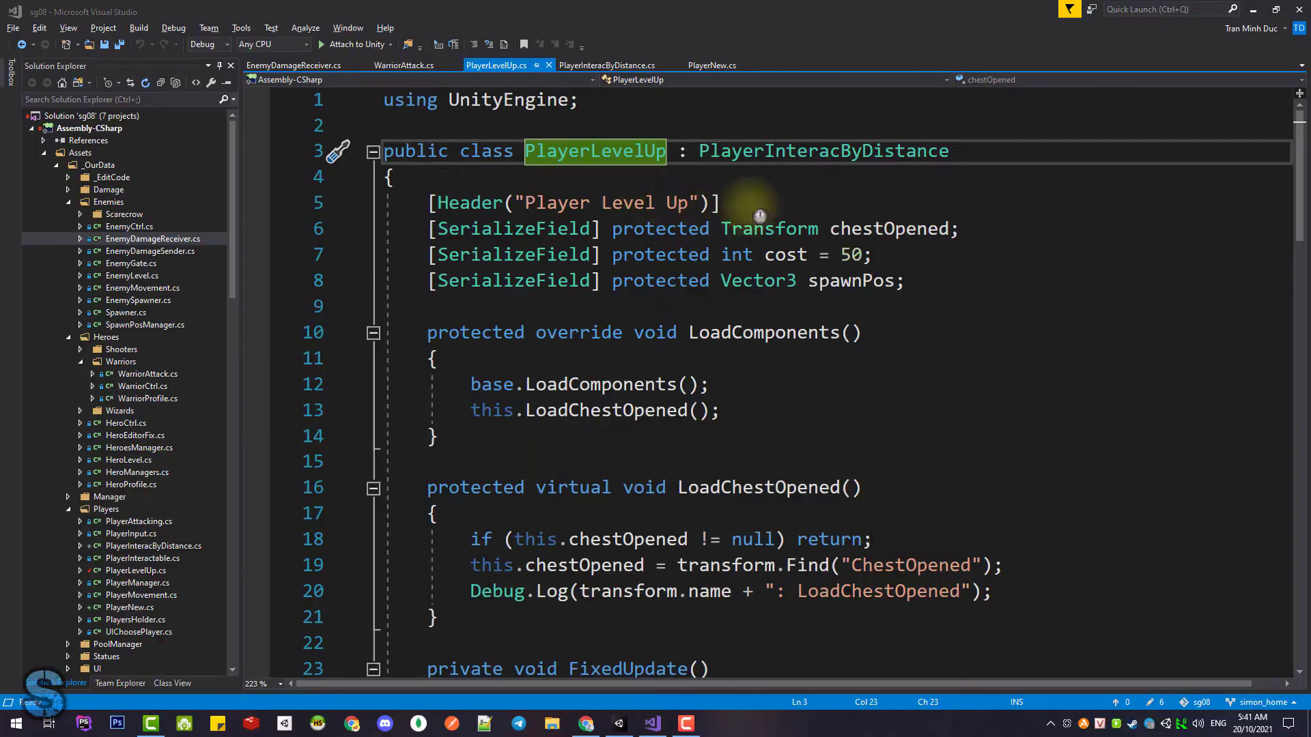
pyautogui.hotkey('alt', 'Tab')
pyautogui.click(840, 202)
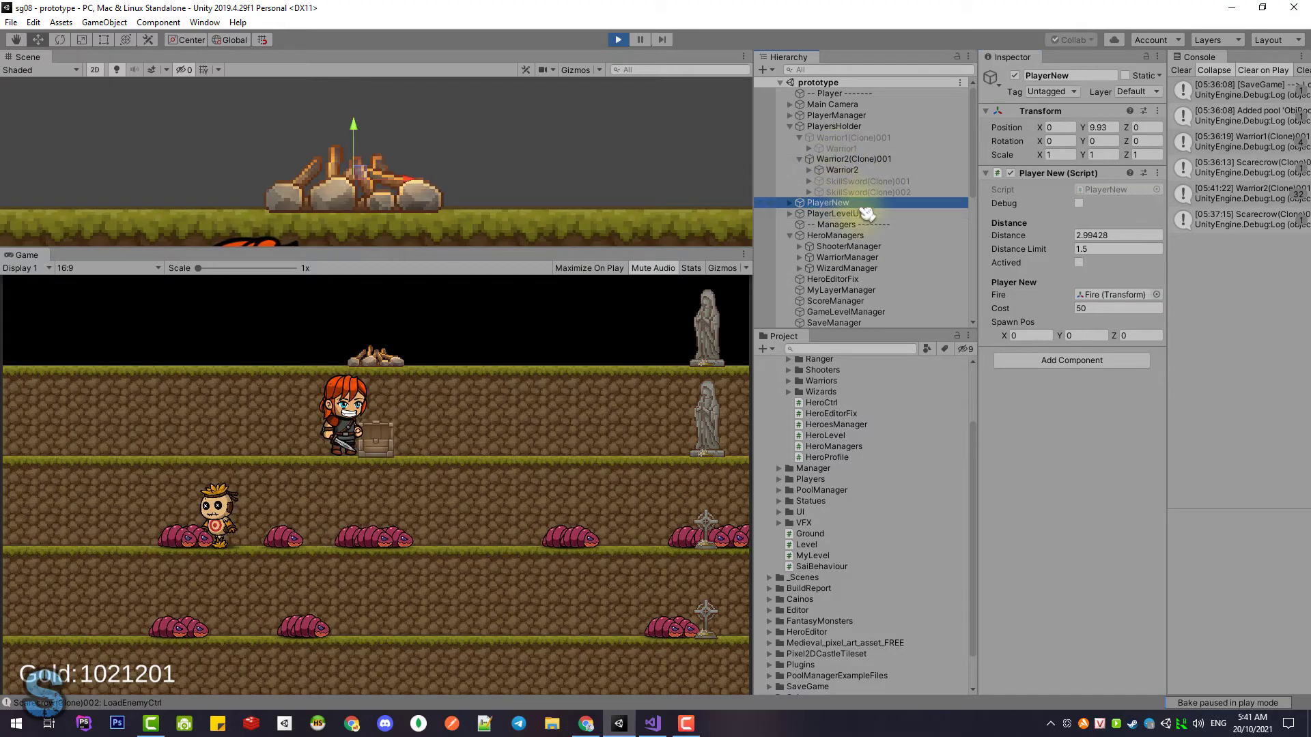
pyautogui.click(862, 216)
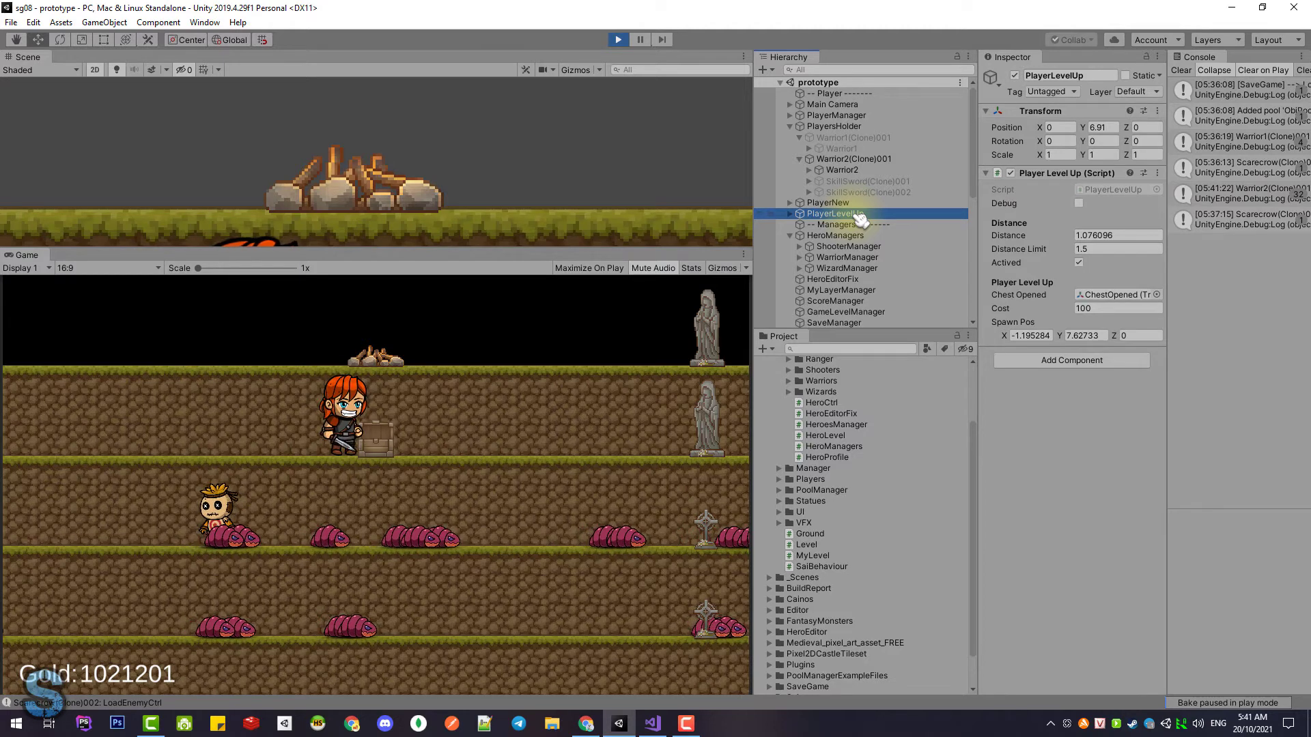
# Step: Back in the code, go to the PlayerInteracByDistance base class definition with F12
pyautogui.hotkey('alt', 'Tab')
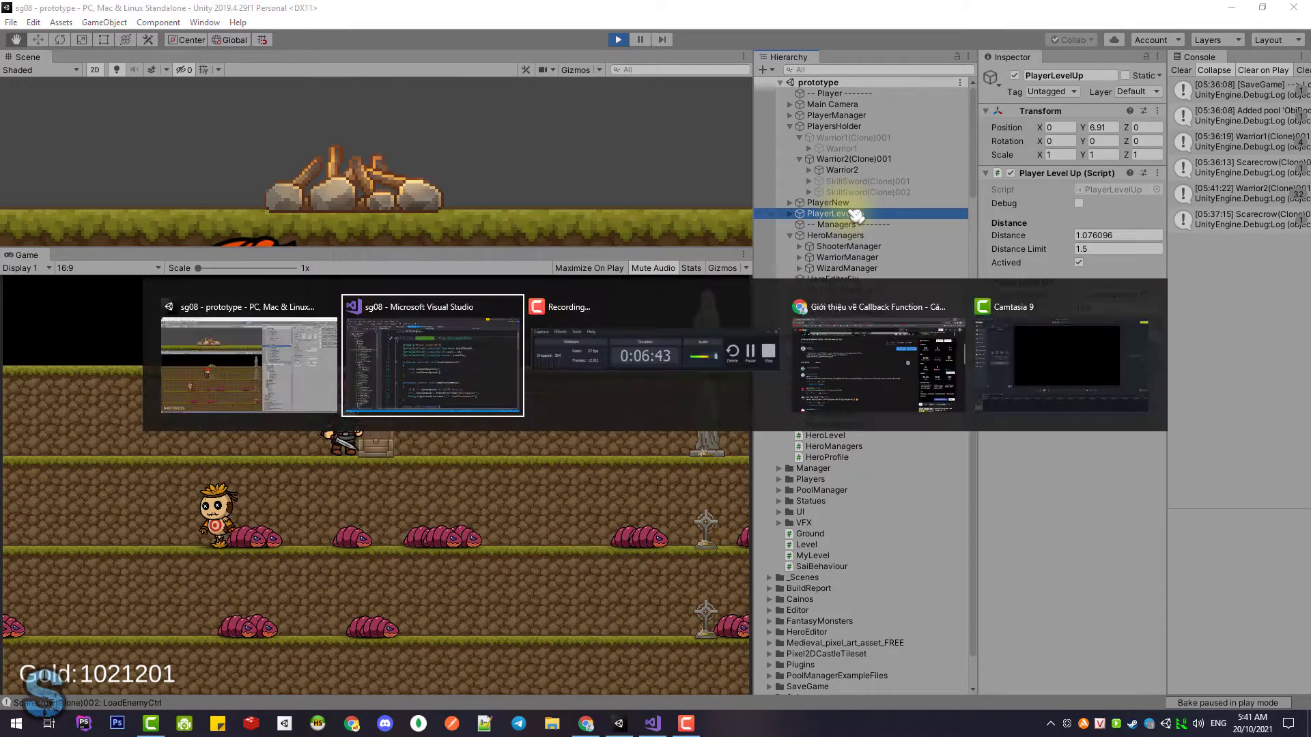
pyautogui.click(790, 151)
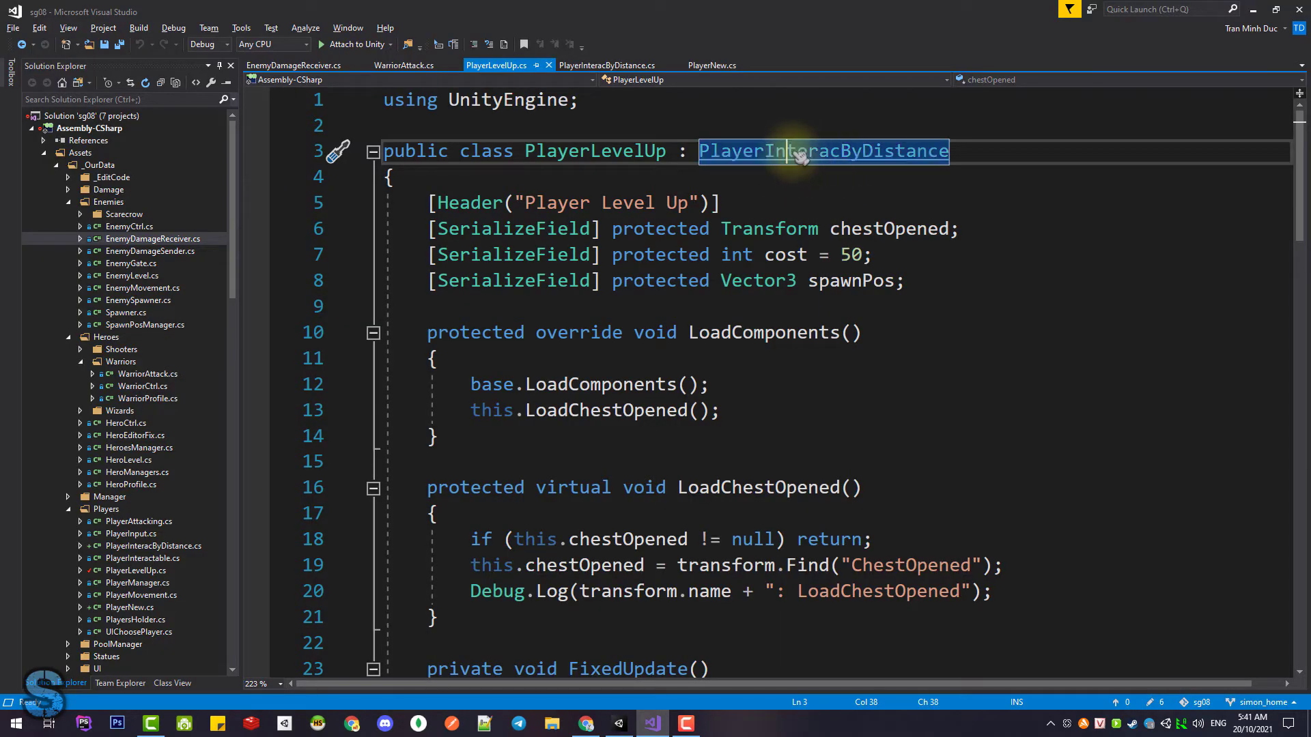
pyautogui.press('F12')
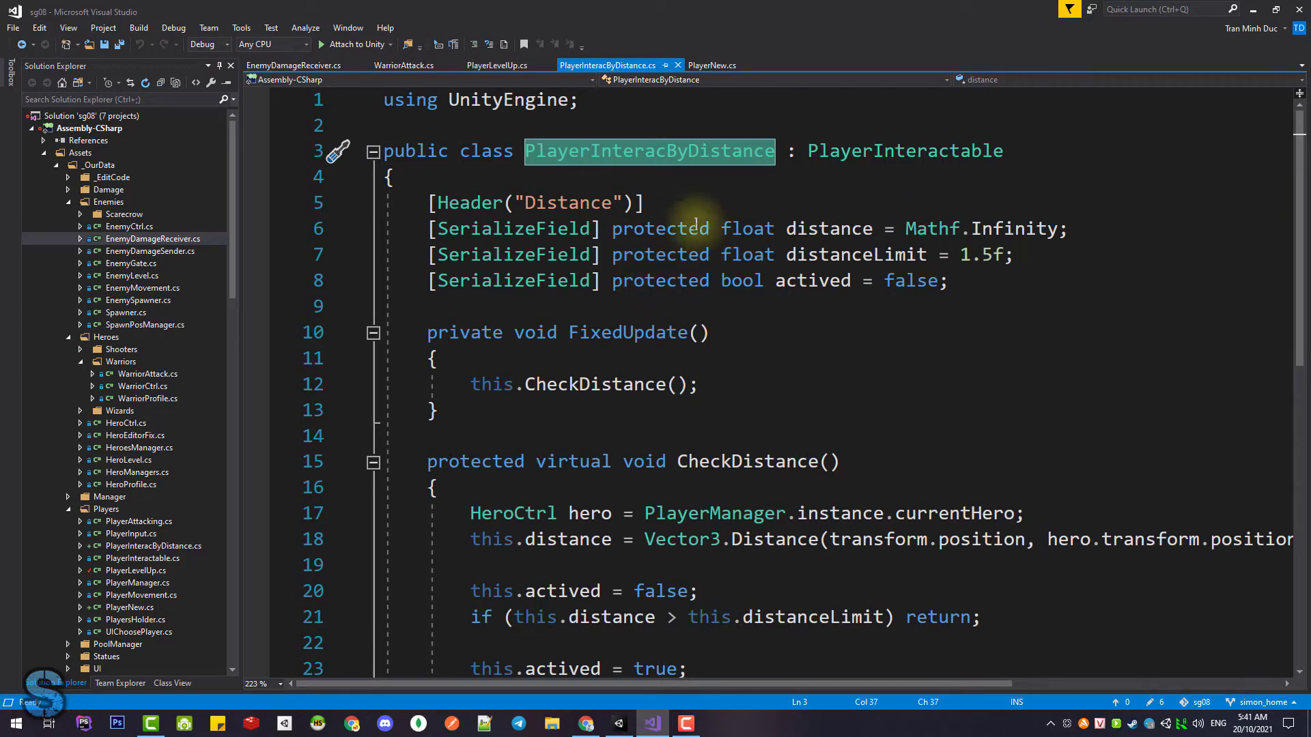
# Step: Highlight every use of the actived field in PlayerInteracByDistance
pyautogui.scroll(-1, 710, 254)
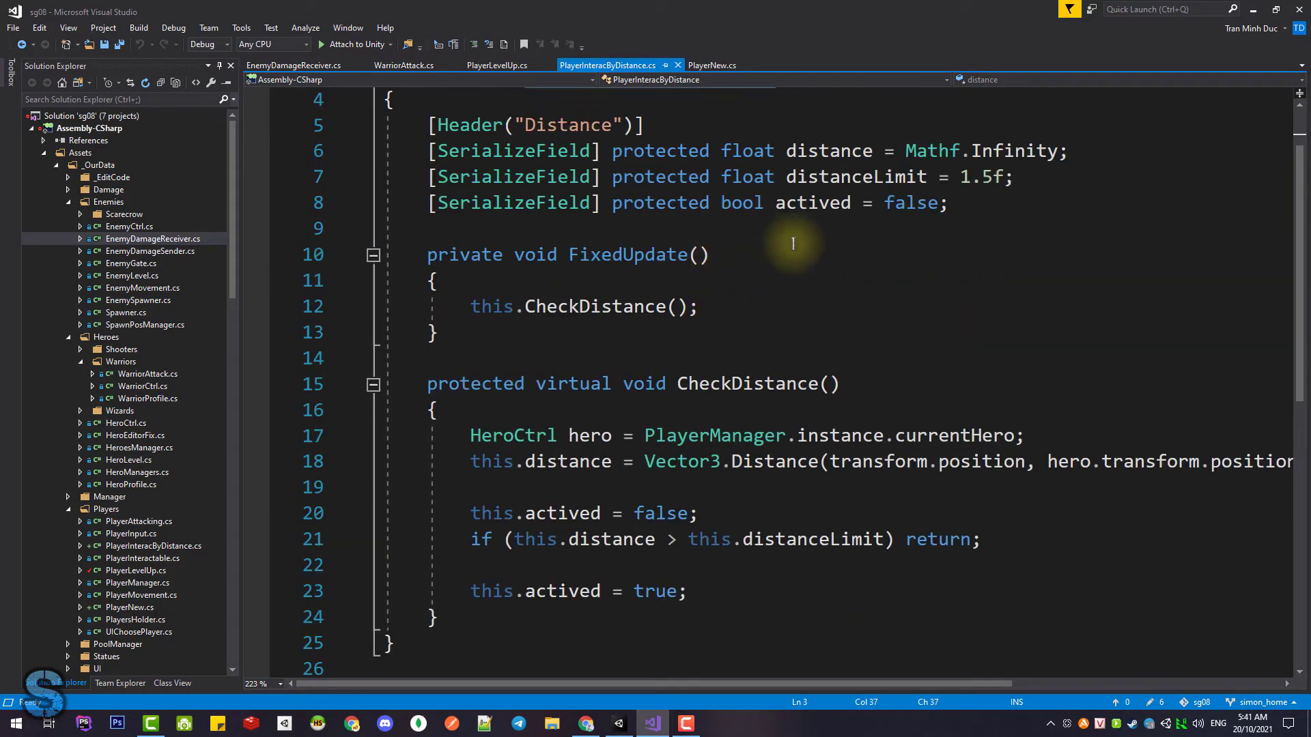
pyautogui.scroll(1, 793, 244)
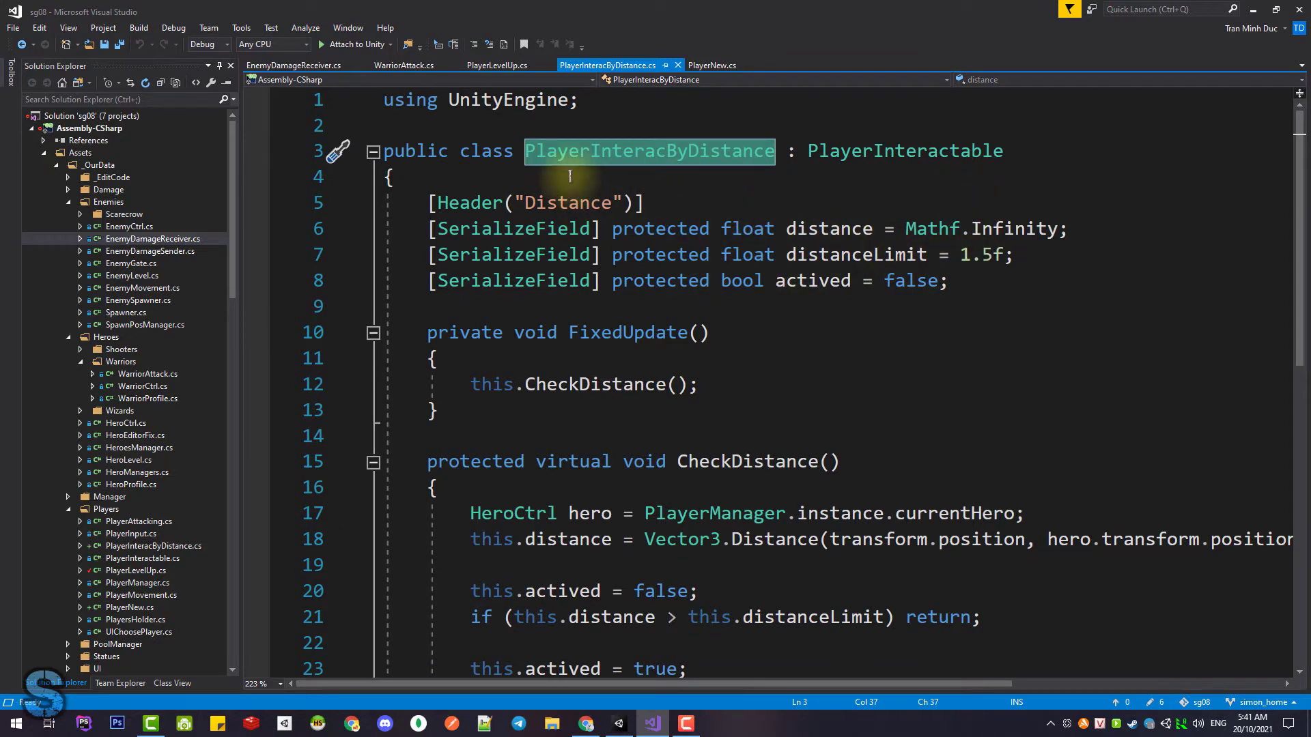
pyautogui.click(853, 283)
pyautogui.click(805, 285)
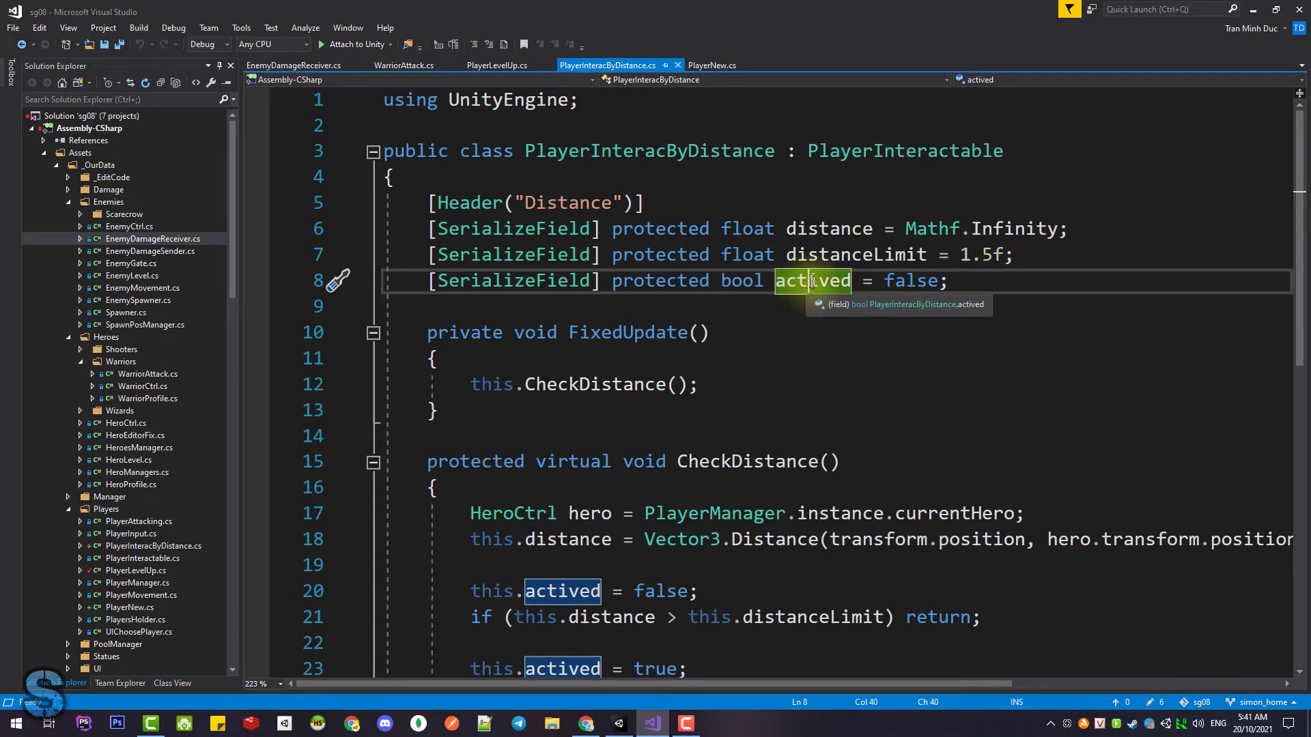
pyautogui.click(827, 287)
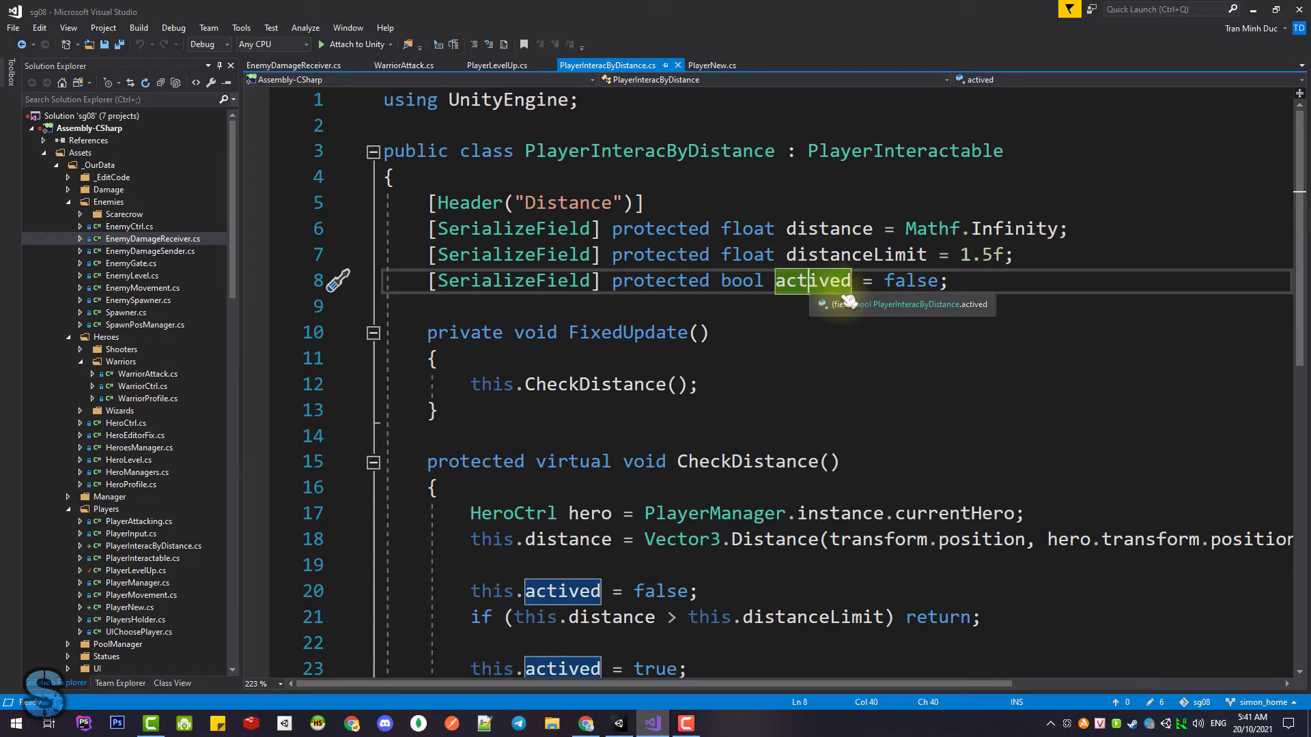
pyautogui.scroll(-2, 819, 290)
pyautogui.scroll(1, 830, 293)
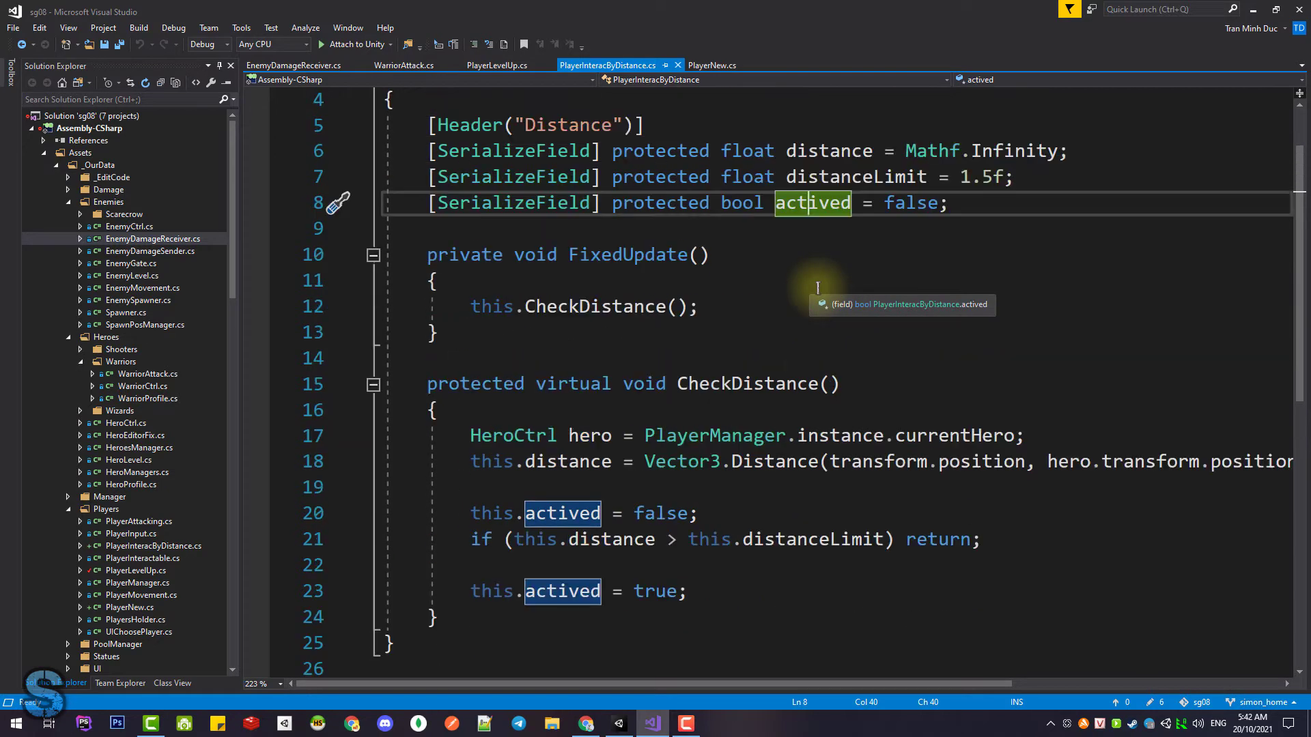
pyautogui.scroll(-1, 725, 442)
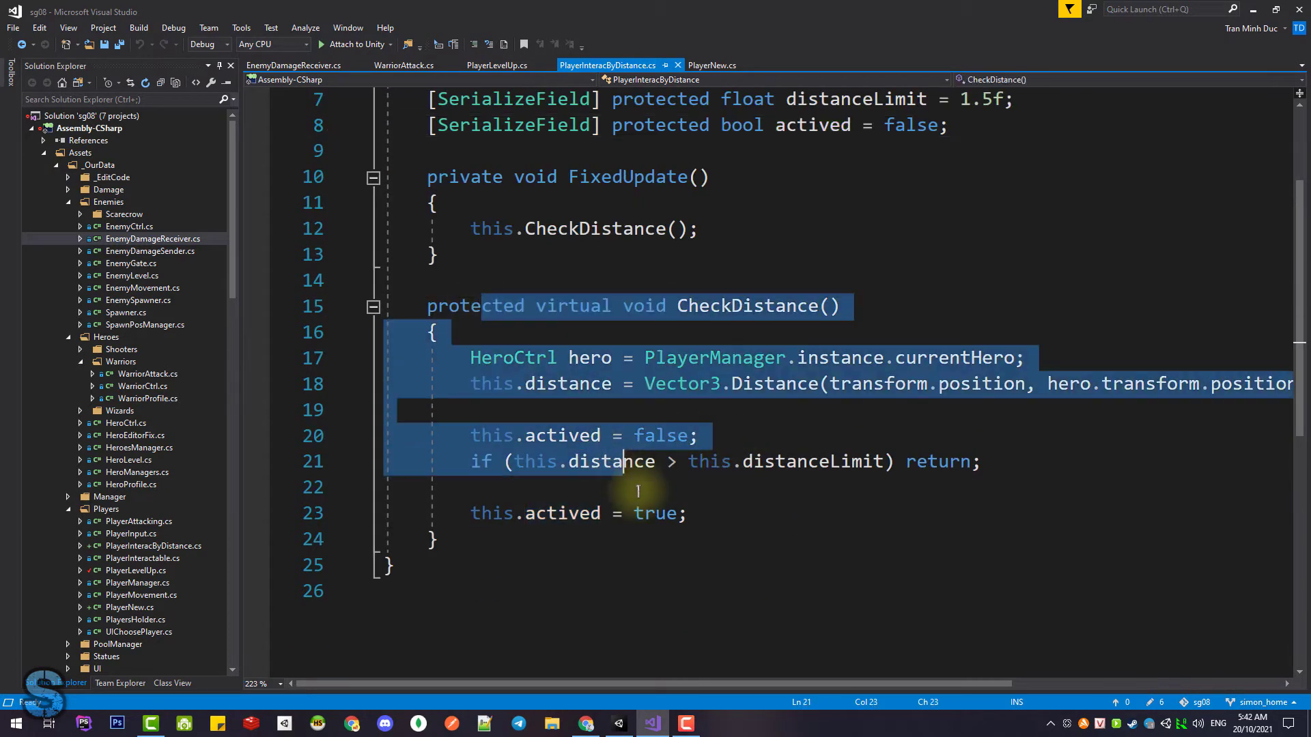
# Step: Review CheckDistance's hero distance check and actived toggling, then go to PlayerInteractable's definition
pyautogui.moveTo(425, 306); pyautogui.dragTo(767, 535)
pyautogui.click(767, 535)
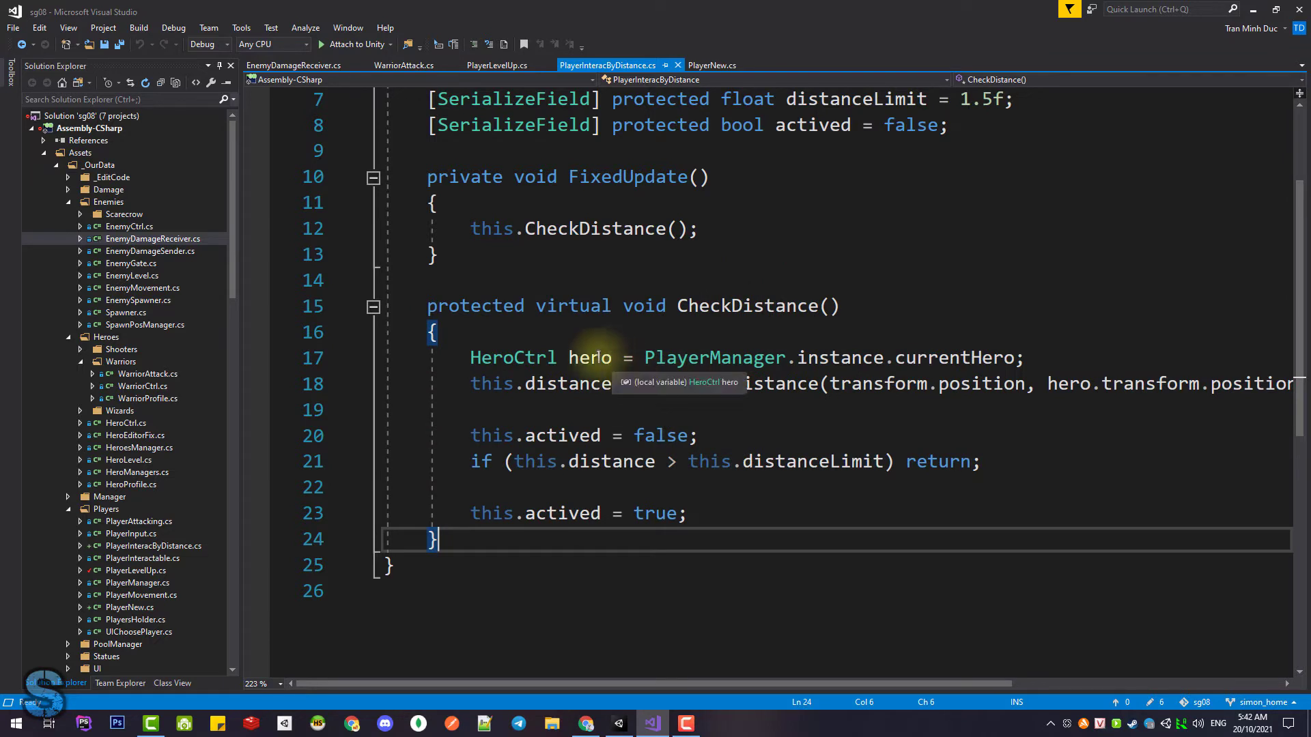
pyautogui.moveTo(591, 358); pyautogui.dragTo(819, 384)
pyautogui.moveTo(525, 436); pyautogui.dragTo(658, 435)
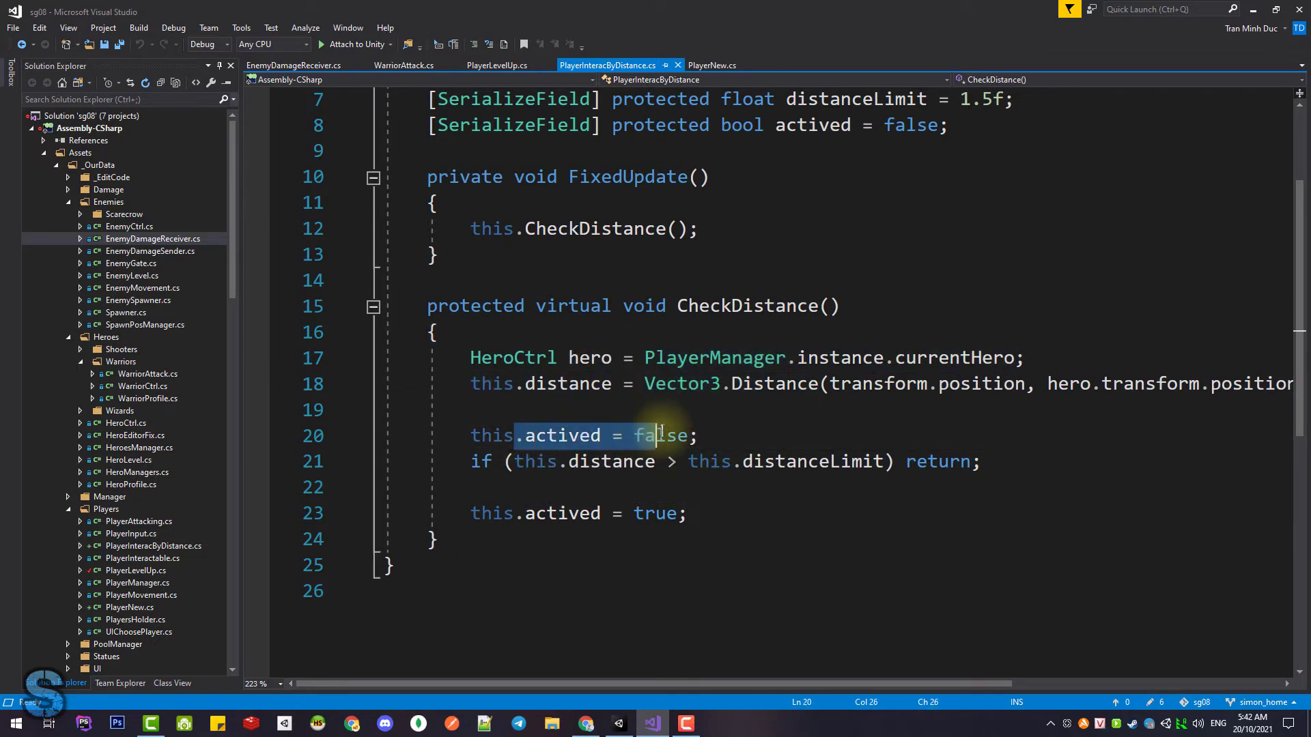
pyautogui.click(558, 514)
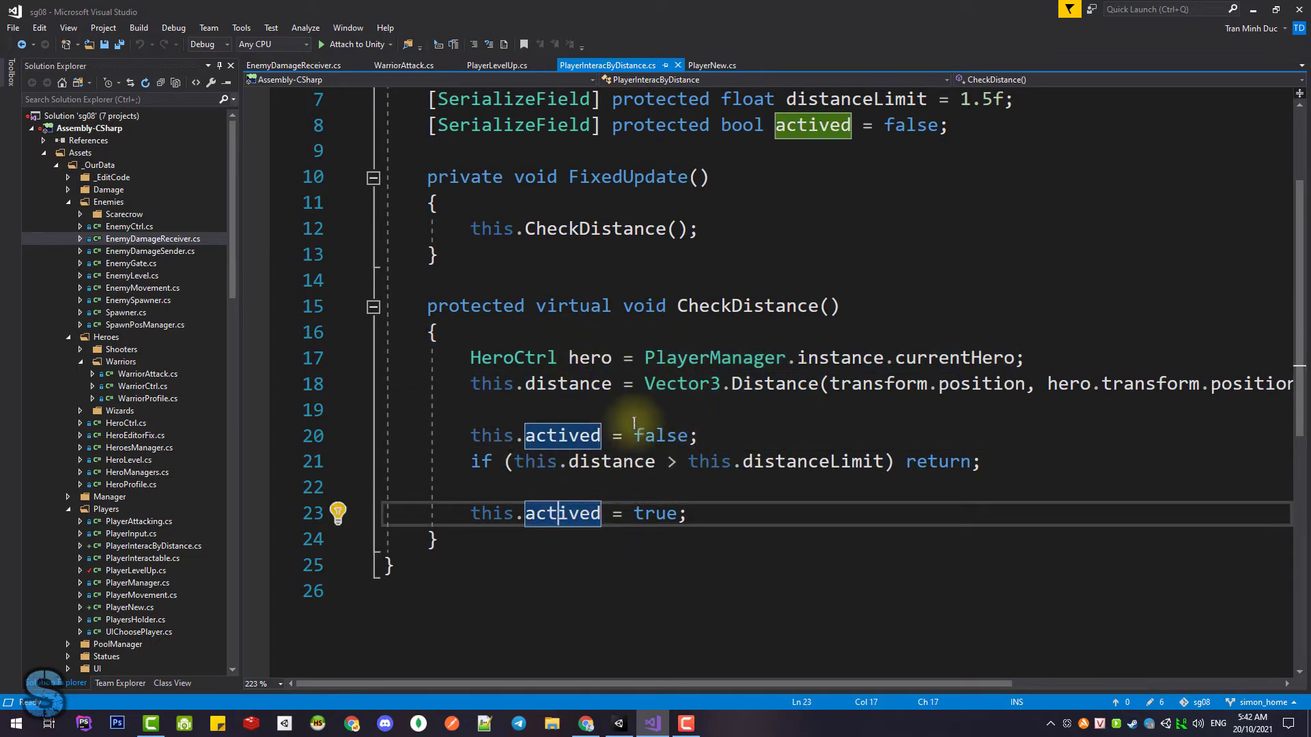
pyautogui.scroll(2, 968, 287)
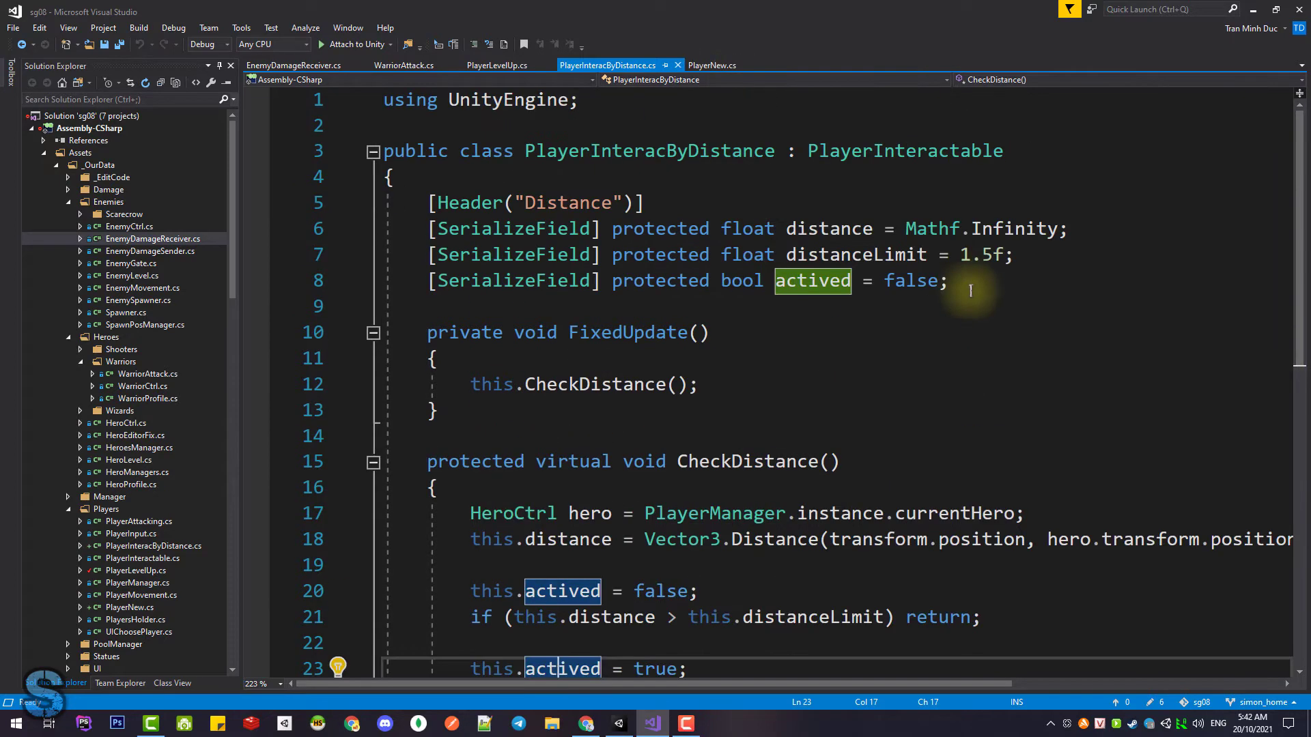
pyautogui.keyDown('ctrl'); pyautogui.click(888, 153); pyautogui.keyUp('ctrl')
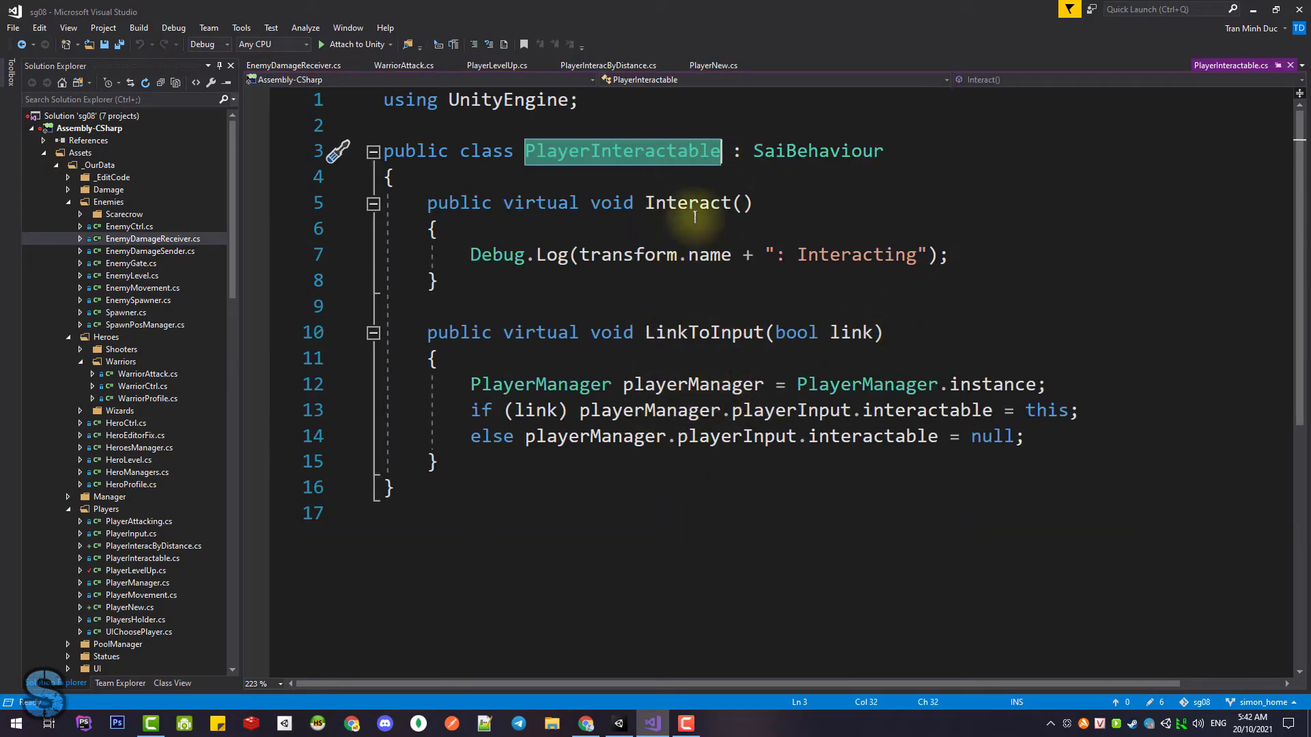
# Step: Examine PlayerInteractable's LinkToInput method and its PlayerManager references
pyautogui.click(610, 152)
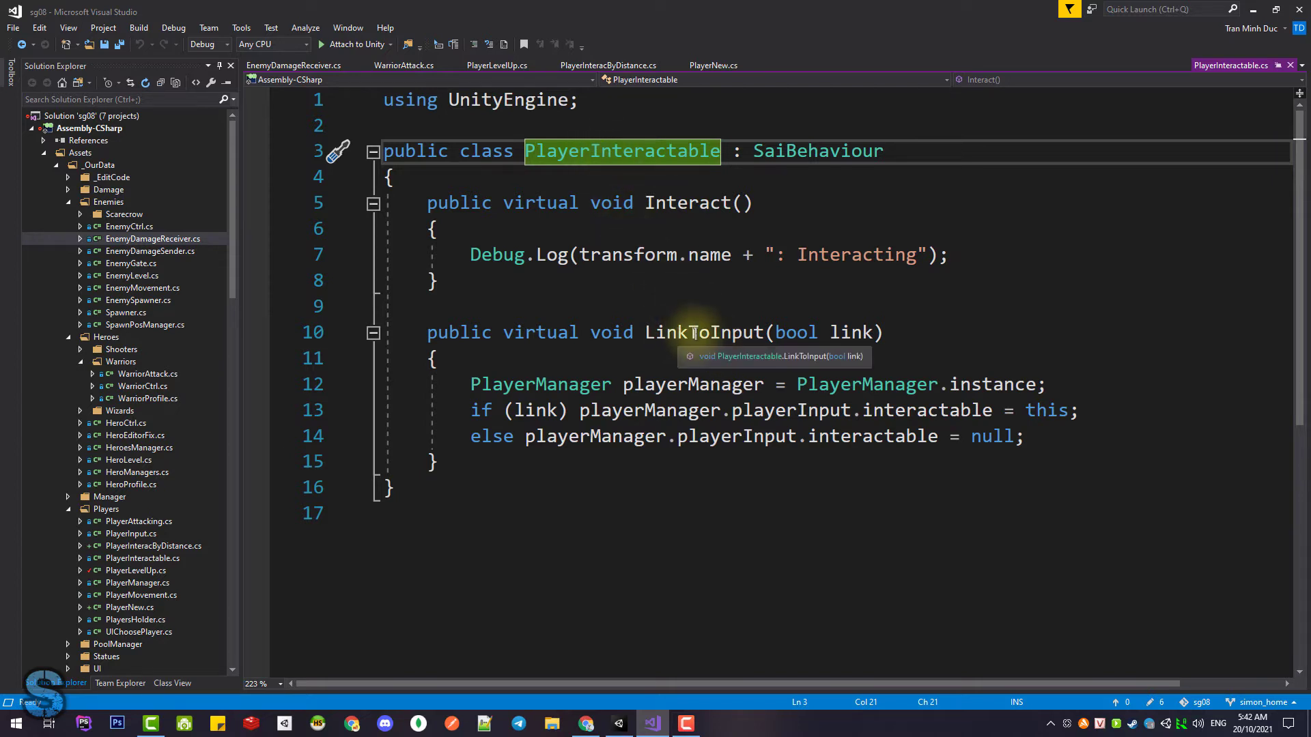
pyautogui.moveTo(688, 334); pyautogui.dragTo(710, 333)
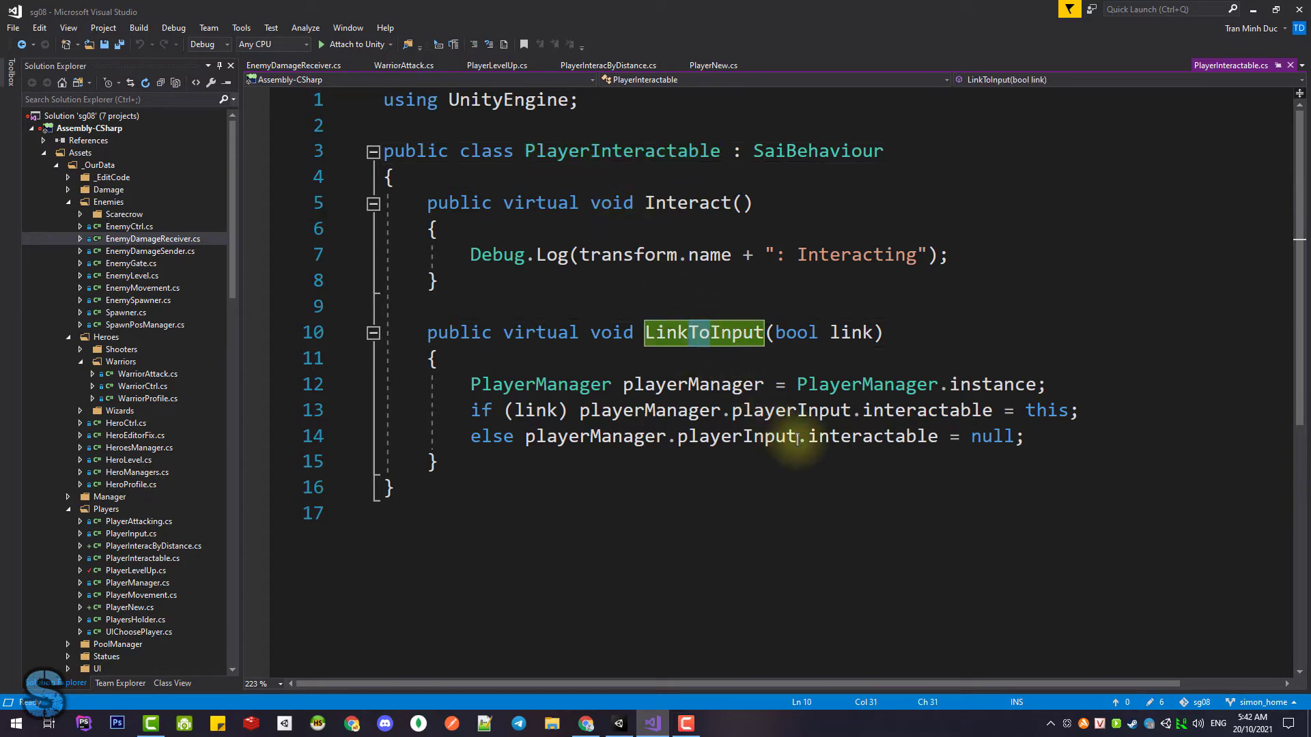
pyautogui.click(851, 387)
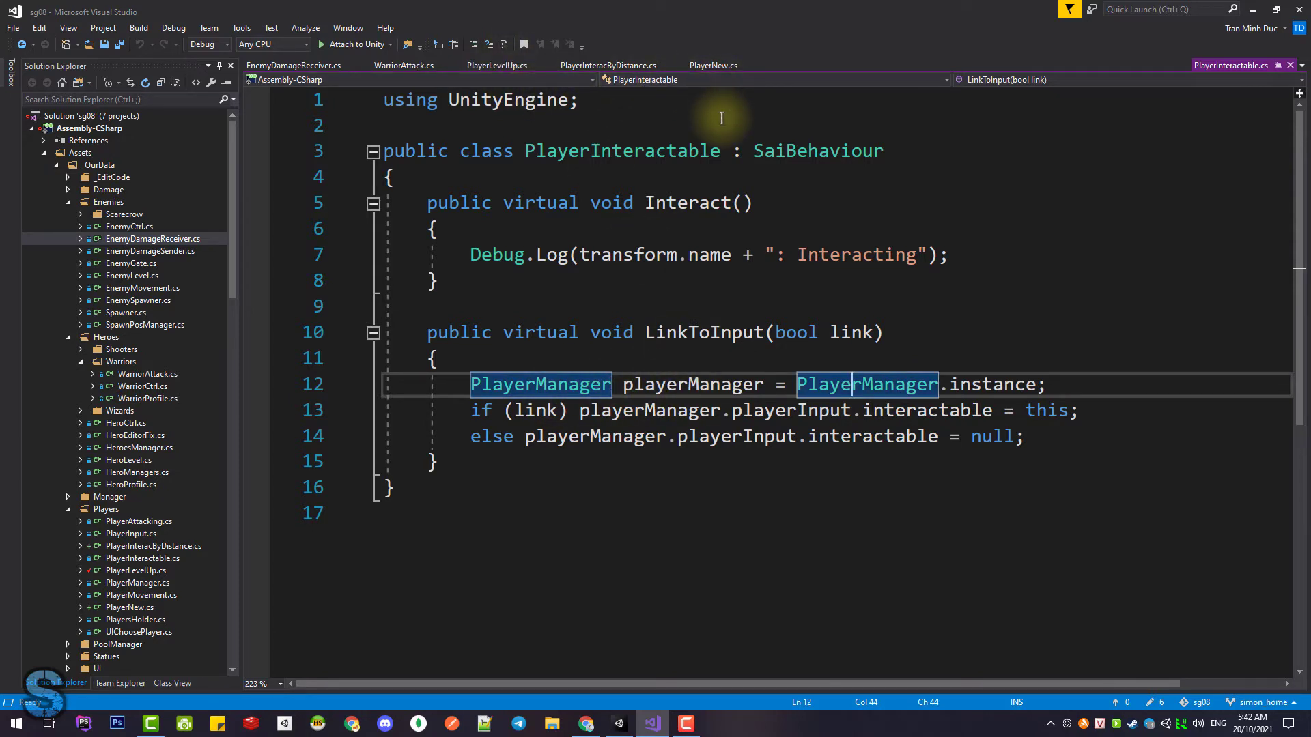
# Step: Scroll through PlayerLevelUp.cs to review its ChestOpening and Interact code
pyautogui.click(478, 65)
pyautogui.scroll(-4, 676, 292)
pyautogui.scroll(-4, 676, 292)
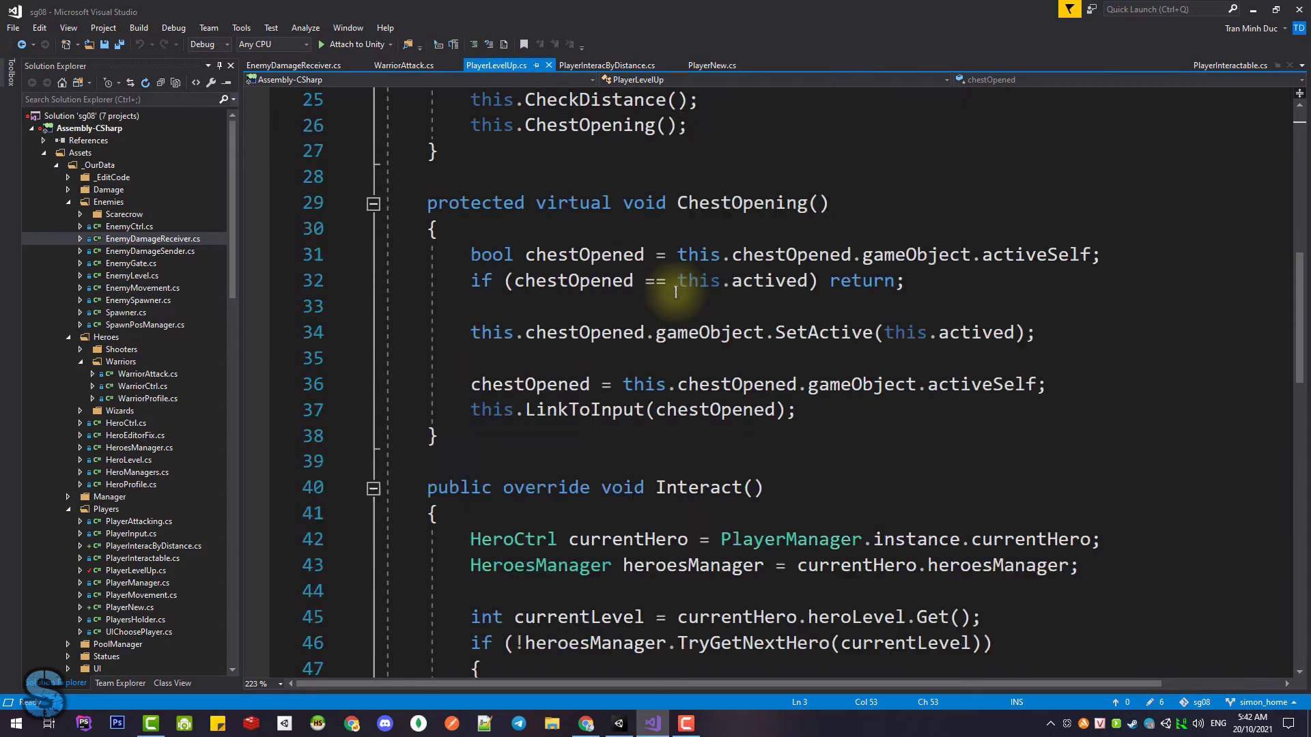
pyautogui.scroll(-5, 675, 292)
pyautogui.scroll(-4, 676, 290)
pyautogui.scroll(3, 676, 288)
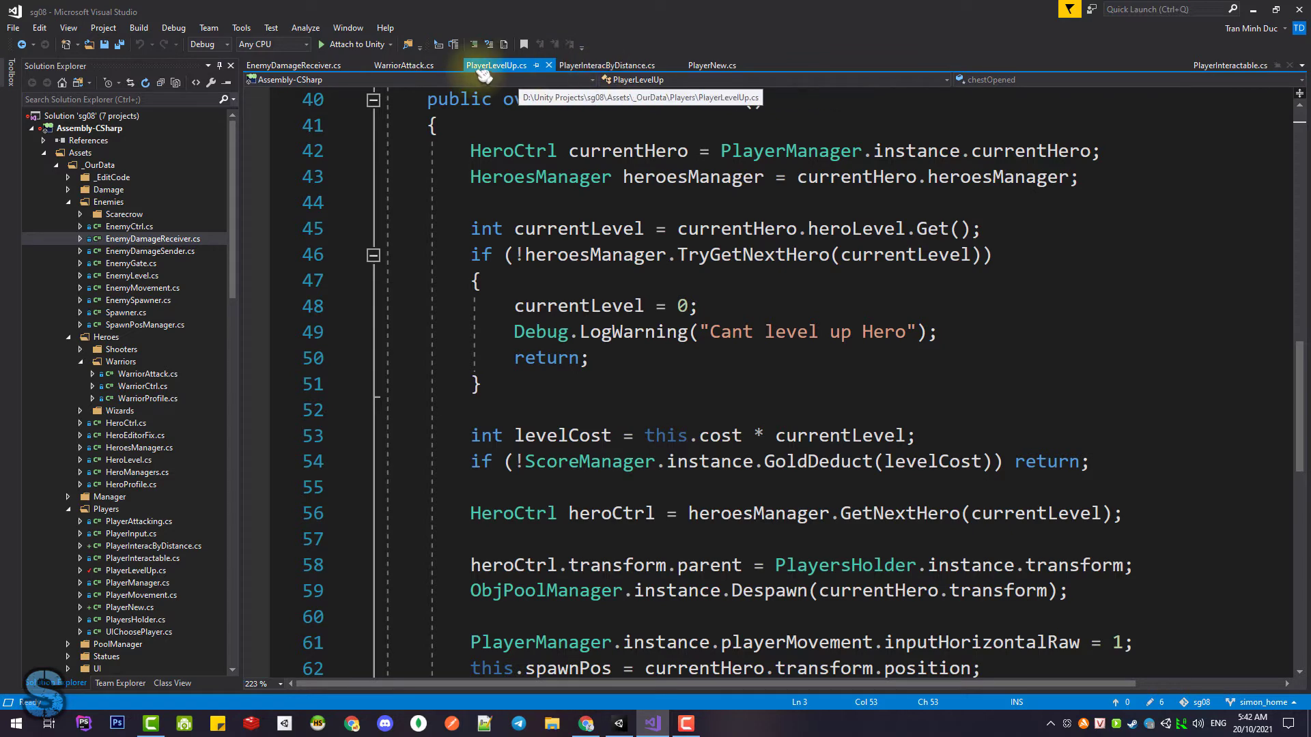
pyautogui.scroll(2, 747, 328)
pyautogui.scroll(7, 766, 307)
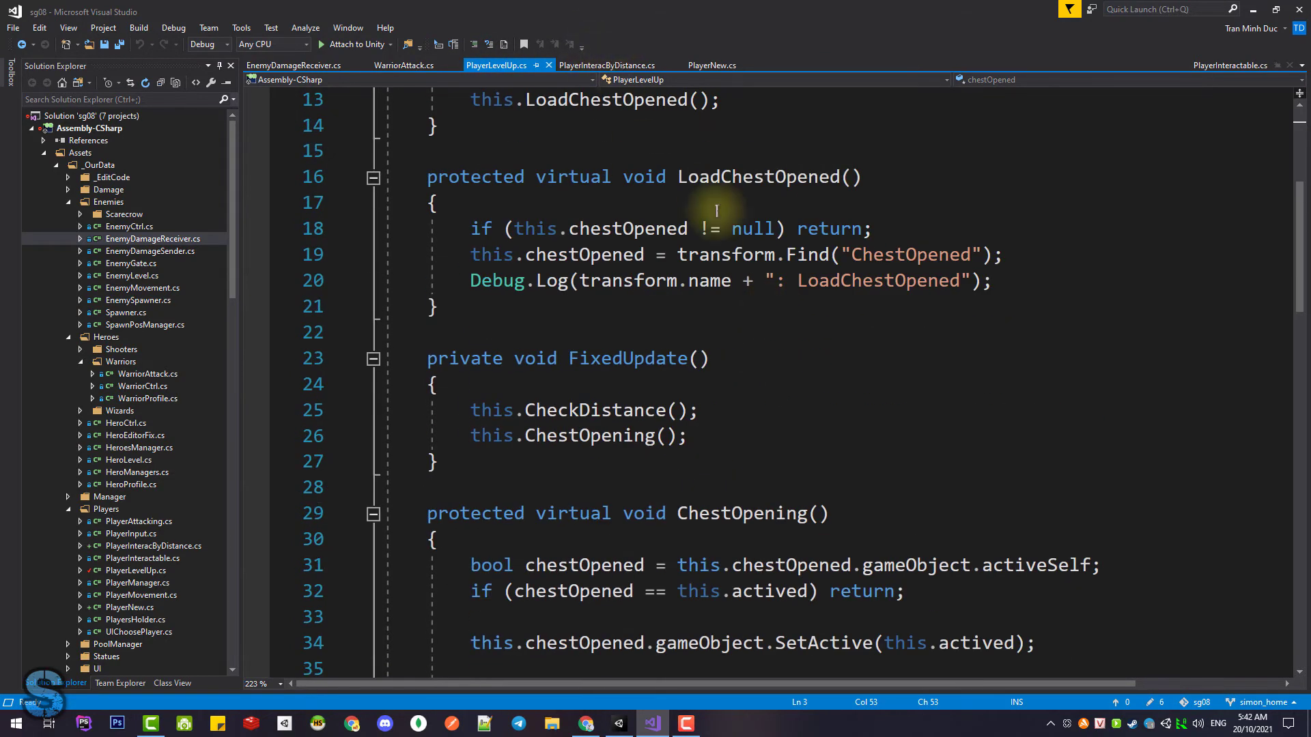
pyautogui.scroll(4, 751, 256)
# Step: Select the level-up logic inside Interact, then bring up PlayerNew.cs
pyautogui.scroll(-5, 658, 227)
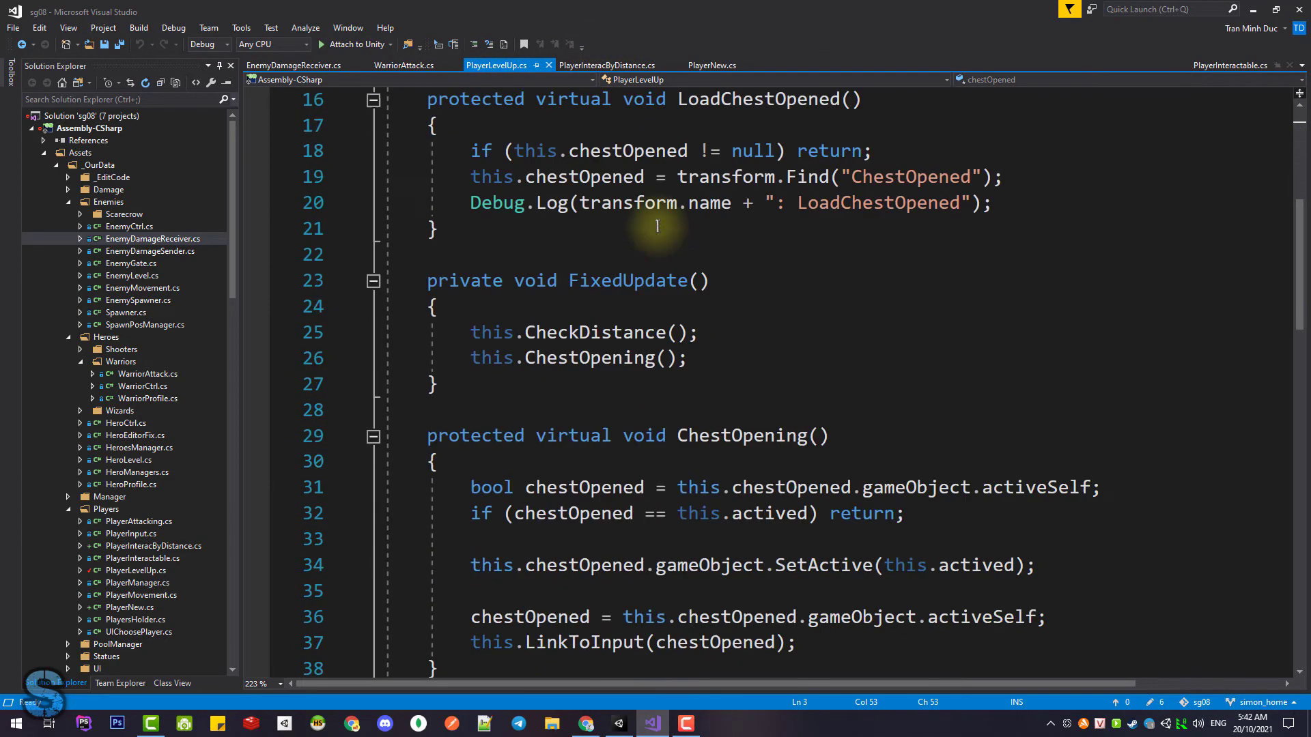
pyautogui.scroll(-2, 658, 227)
pyautogui.scroll(-4, 659, 227)
pyautogui.scroll(-2, 710, 251)
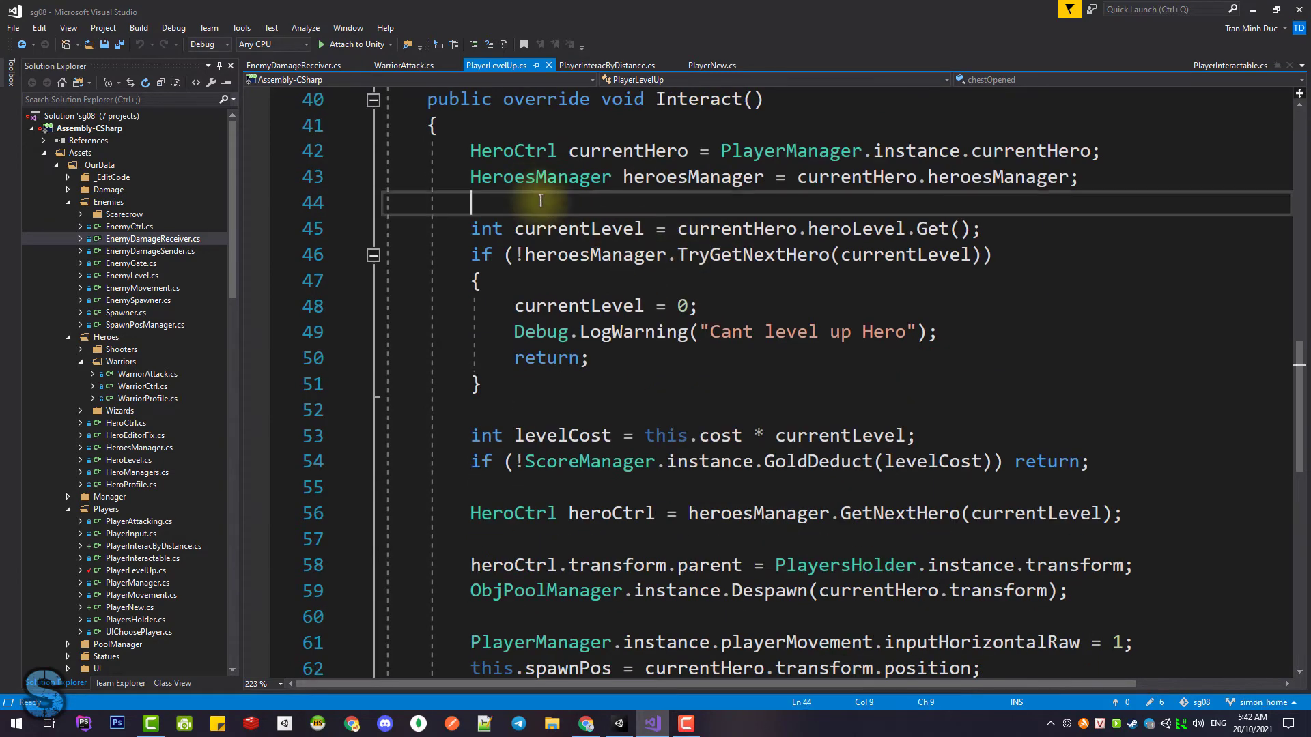
pyautogui.moveTo(472, 202); pyautogui.dragTo(884, 551)
pyautogui.scroll(2, 667, 235)
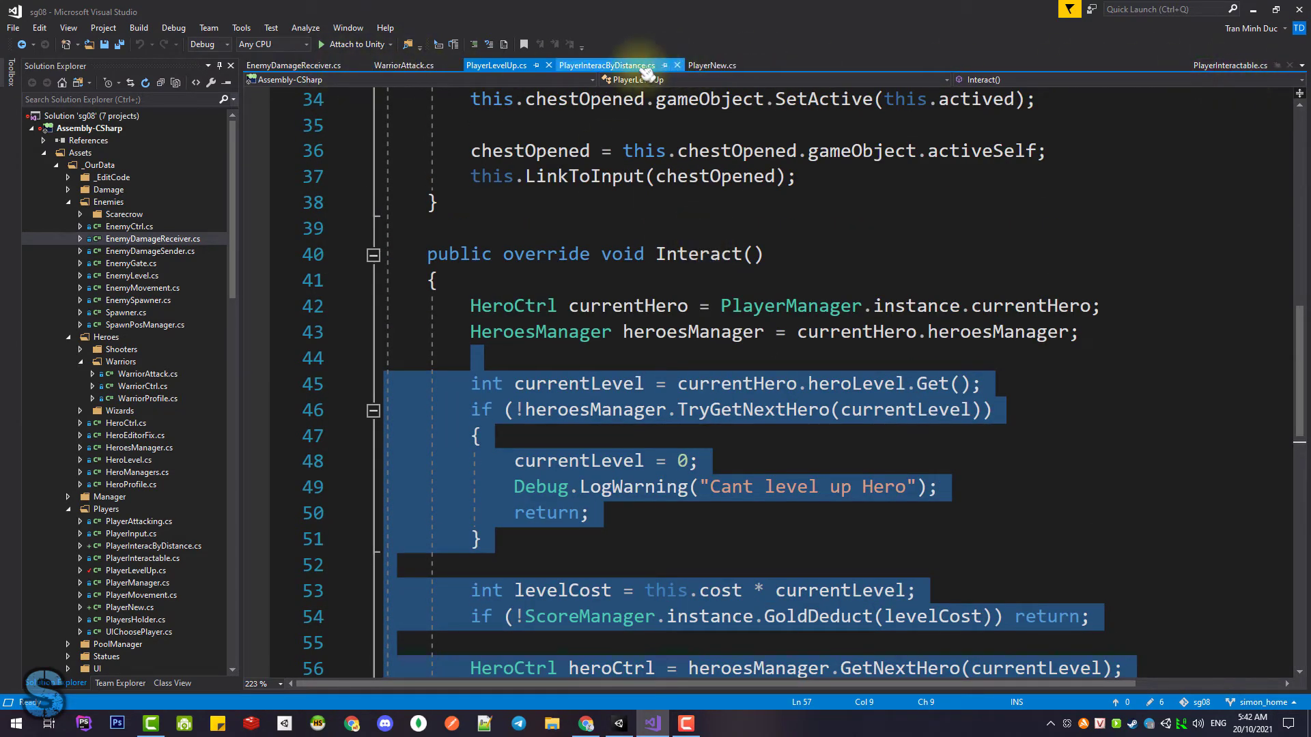
pyautogui.click(710, 65)
pyautogui.scroll(-3, 830, 313)
# Step: Trace PlayerNew's fire field and its SetActive toggle in ChestOpening
pyautogui.scroll(3, 828, 311)
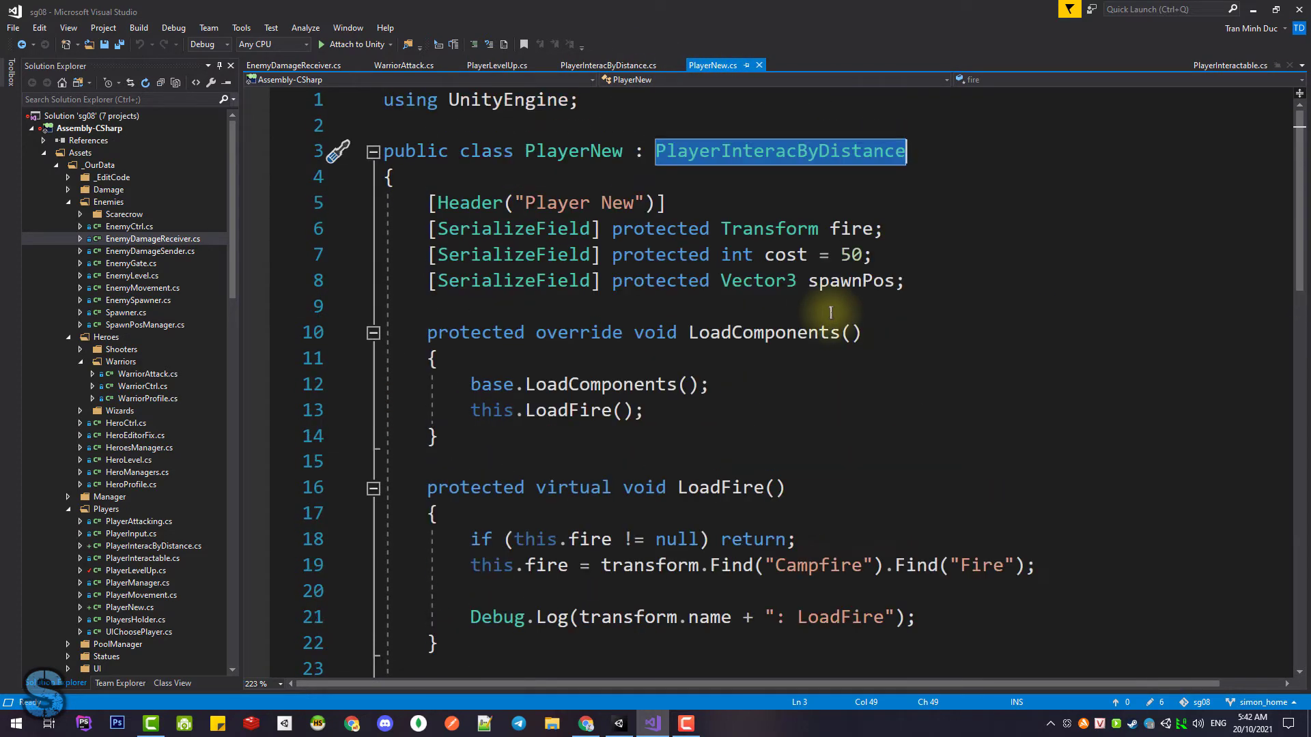
pyautogui.click(722, 151)
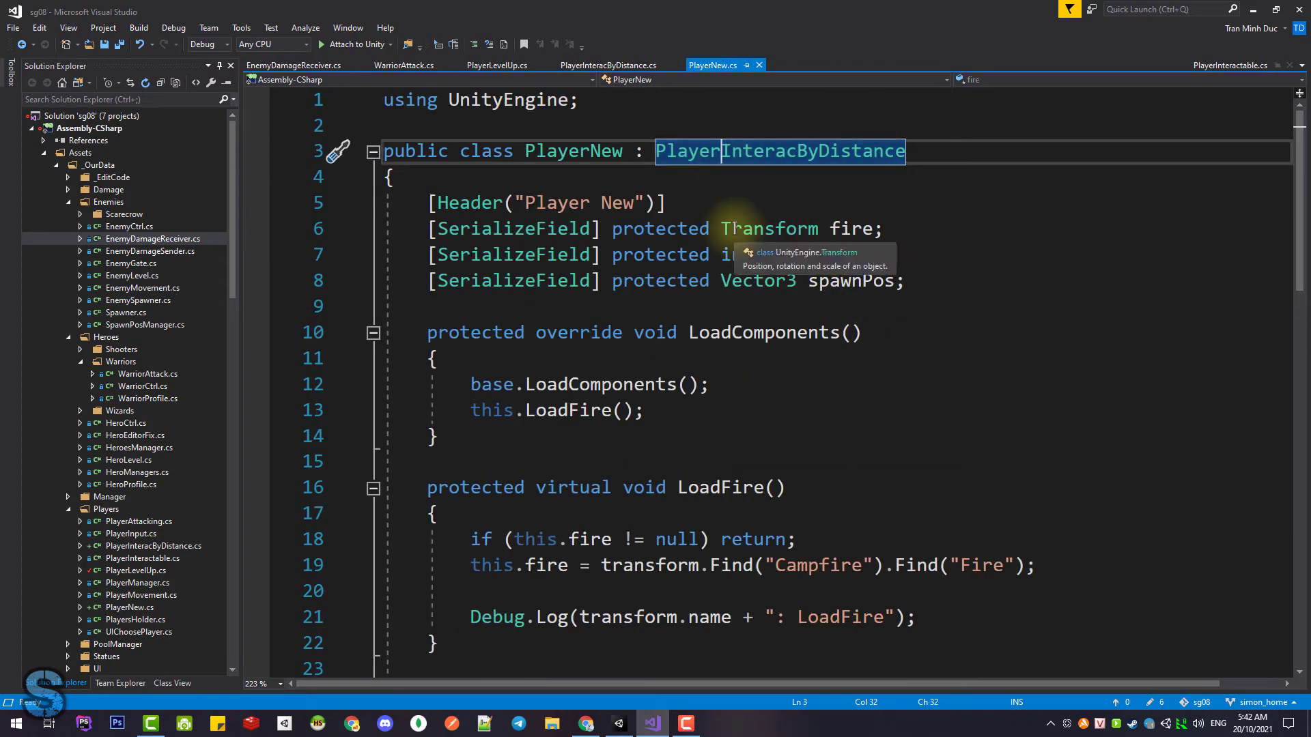
pyautogui.scroll(-3, 881, 301)
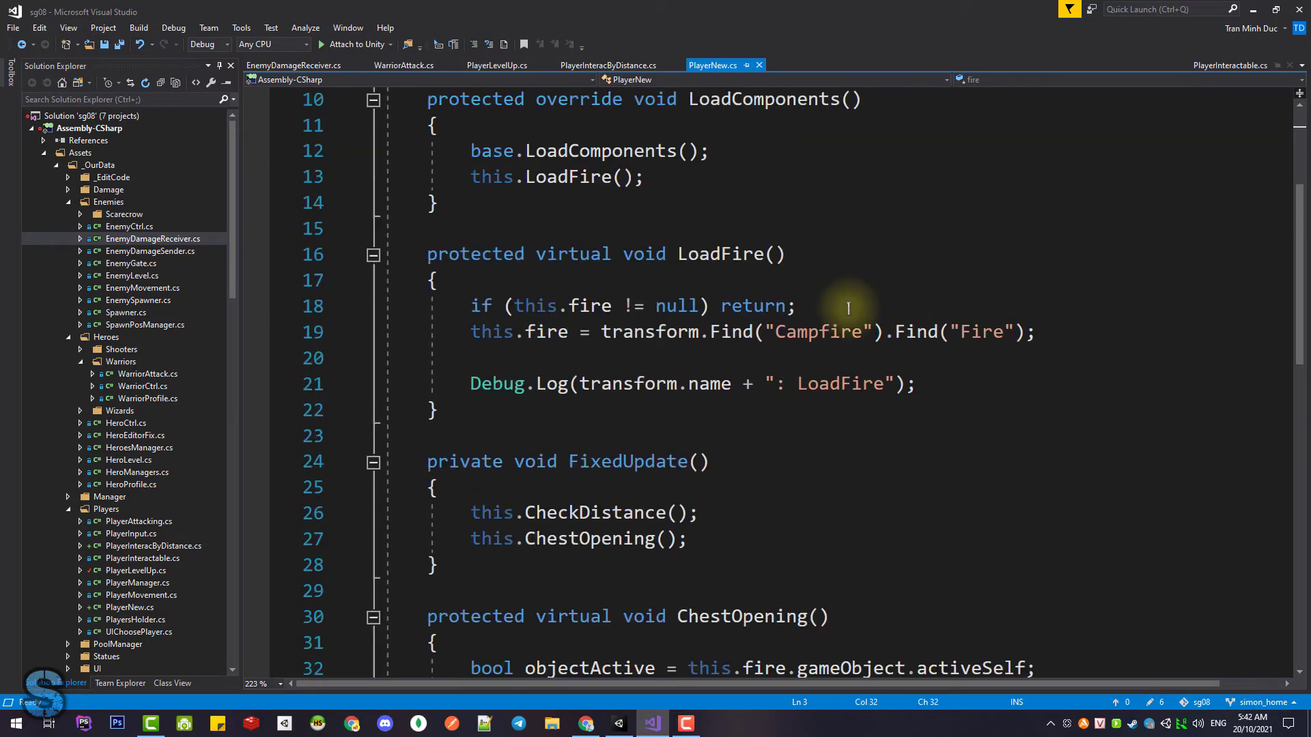
pyautogui.scroll(-2, 819, 266)
pyautogui.scroll(1, 686, 318)
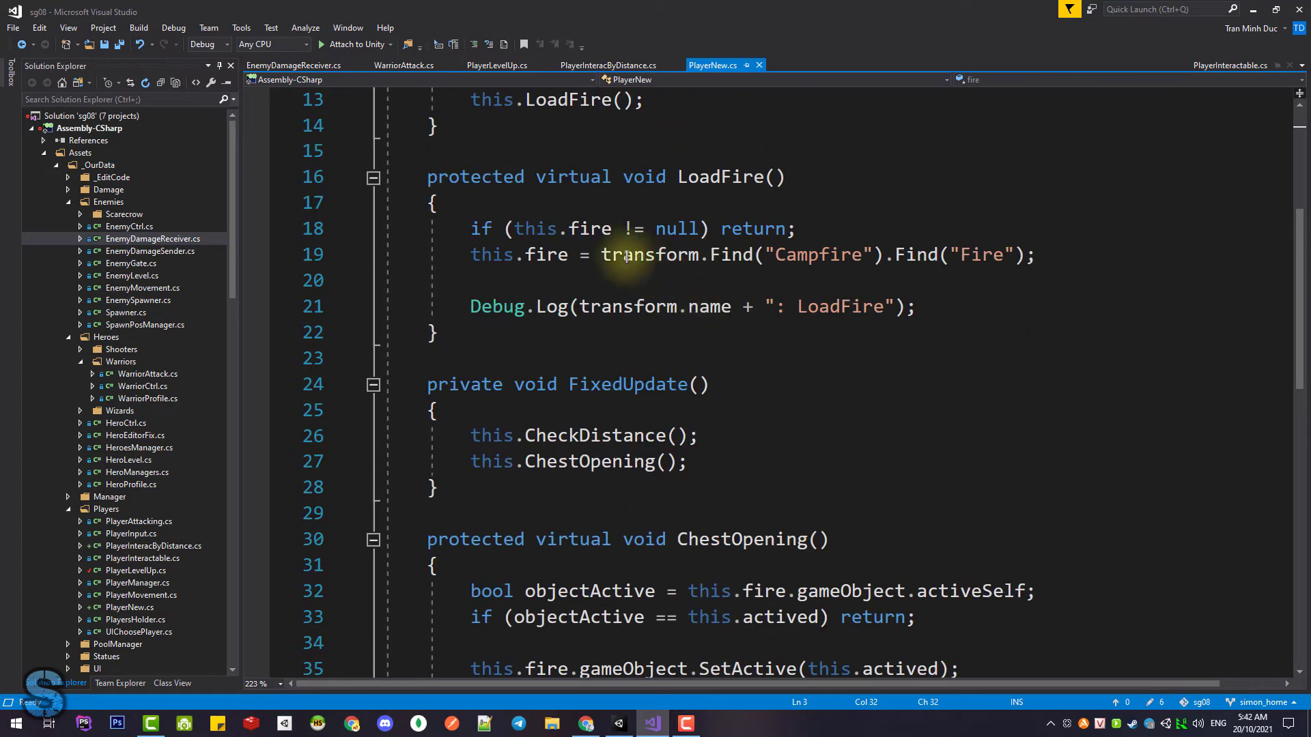
pyautogui.click(537, 254)
pyautogui.scroll(-2, 781, 372)
pyautogui.scroll(-2, 780, 372)
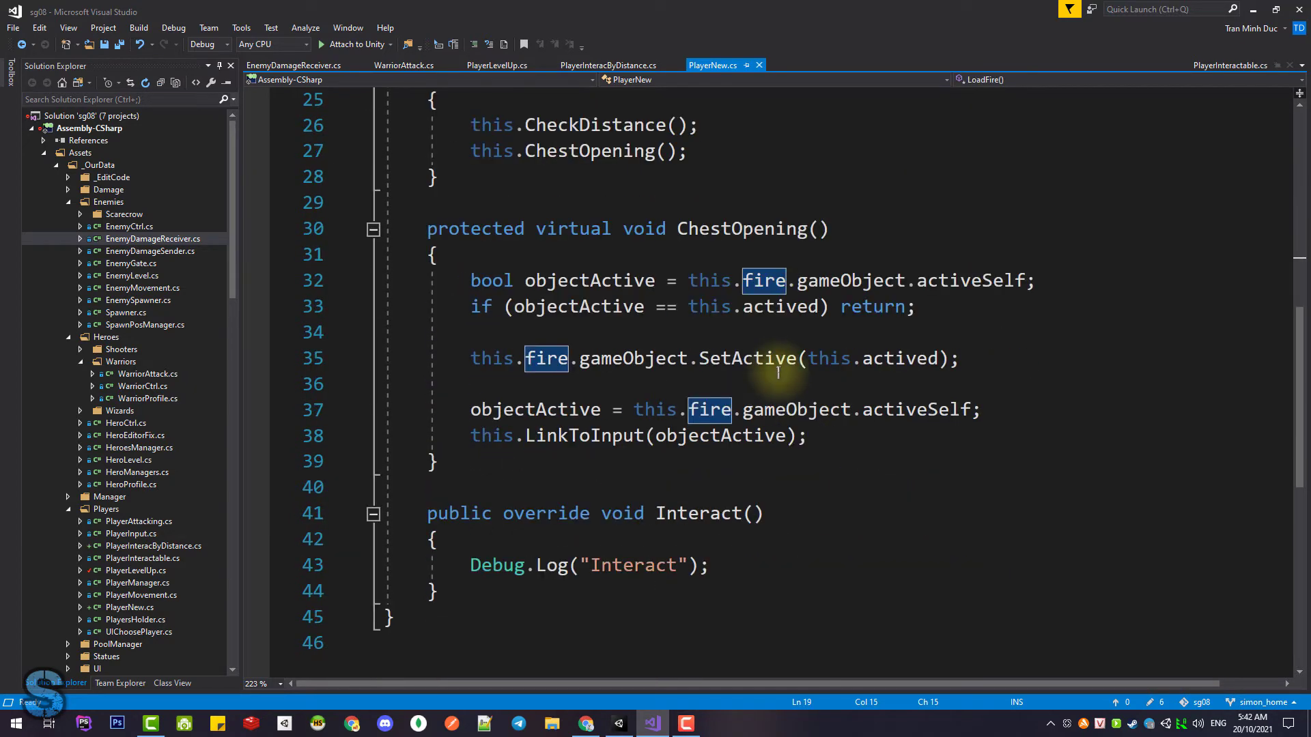
pyautogui.click(668, 343)
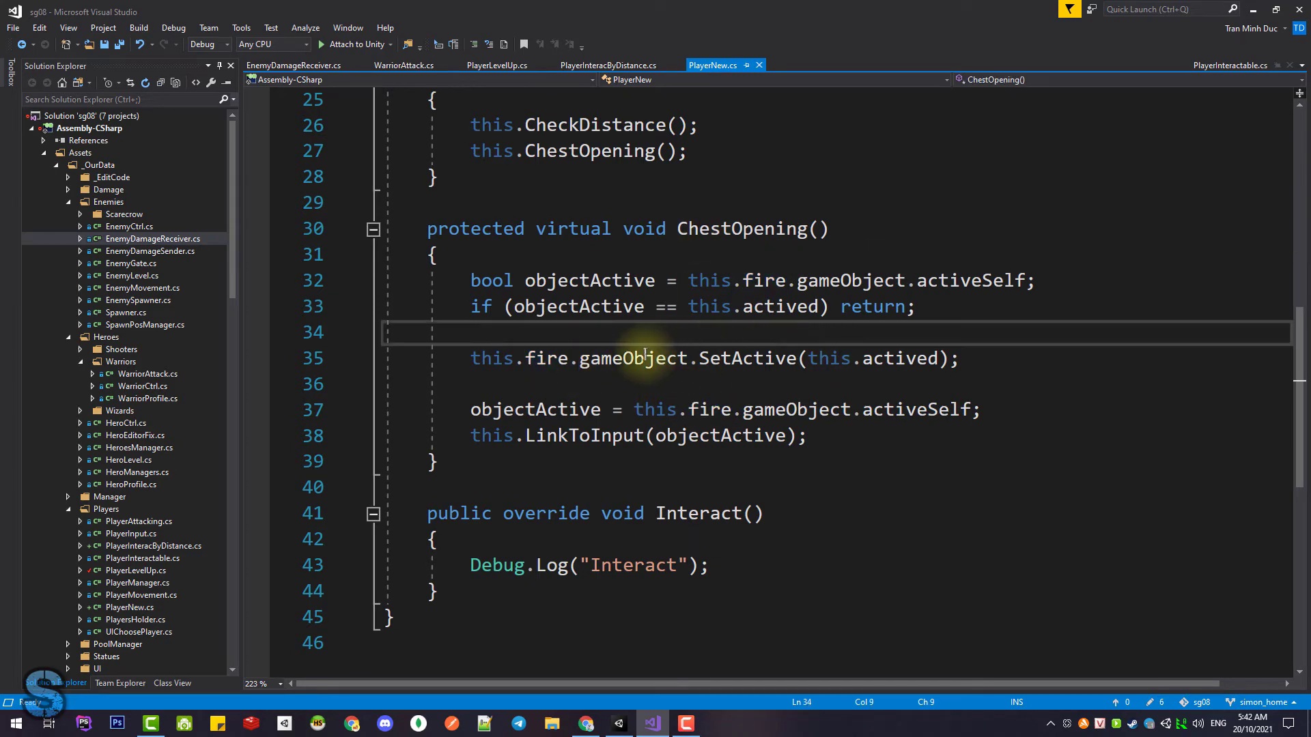
pyautogui.click(642, 359)
pyautogui.doubleClick(747, 358)
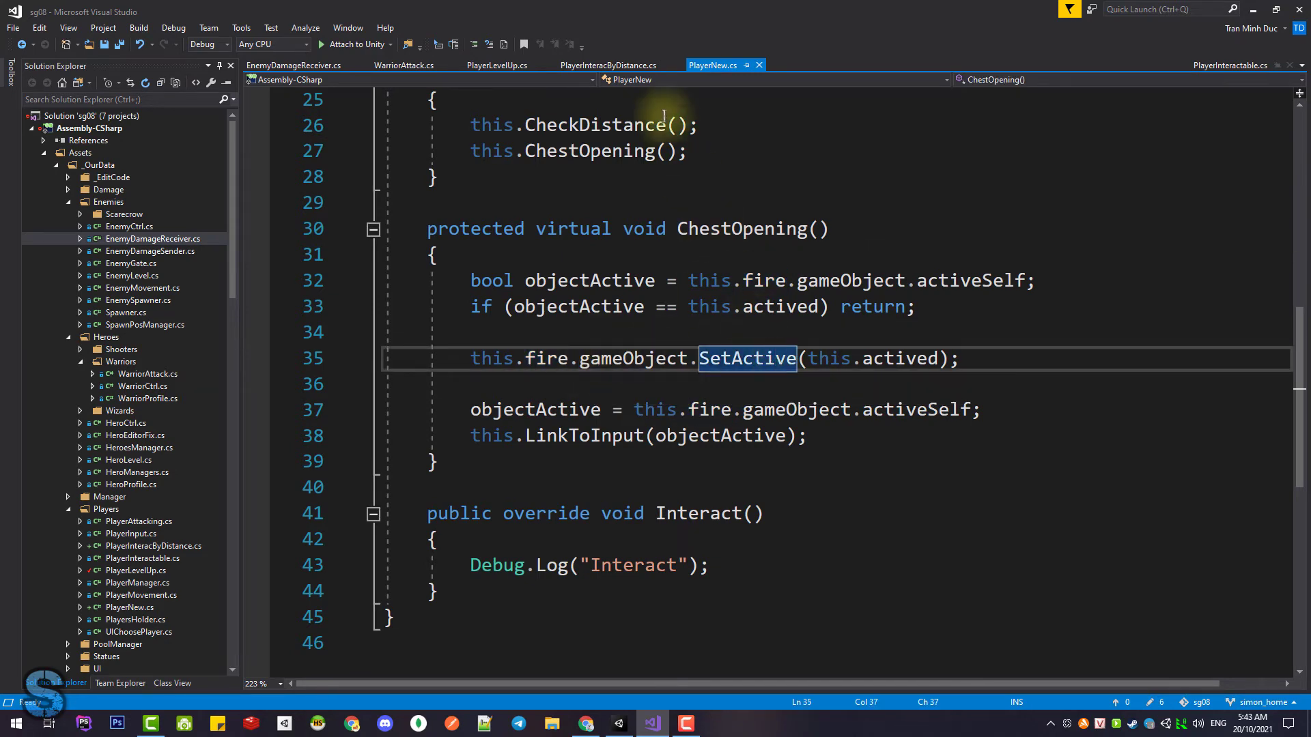
# Step: Compare it with PlayerLevelUp's chestOpened toggling
pyautogui.click(497, 65)
pyautogui.scroll(-4, 802, 393)
pyautogui.scroll(8, 802, 393)
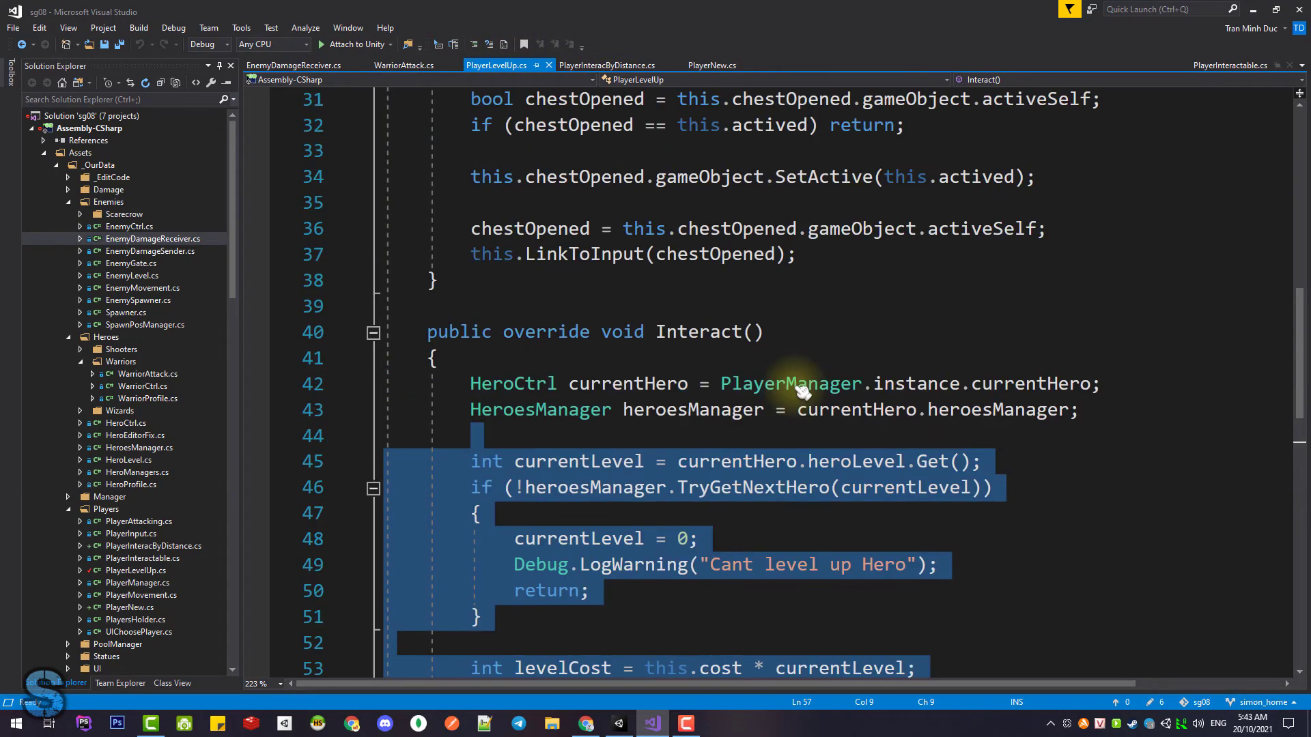
pyautogui.click(649, 359)
pyautogui.press('Down')
pyautogui.press('Down')
pyautogui.press('Down')
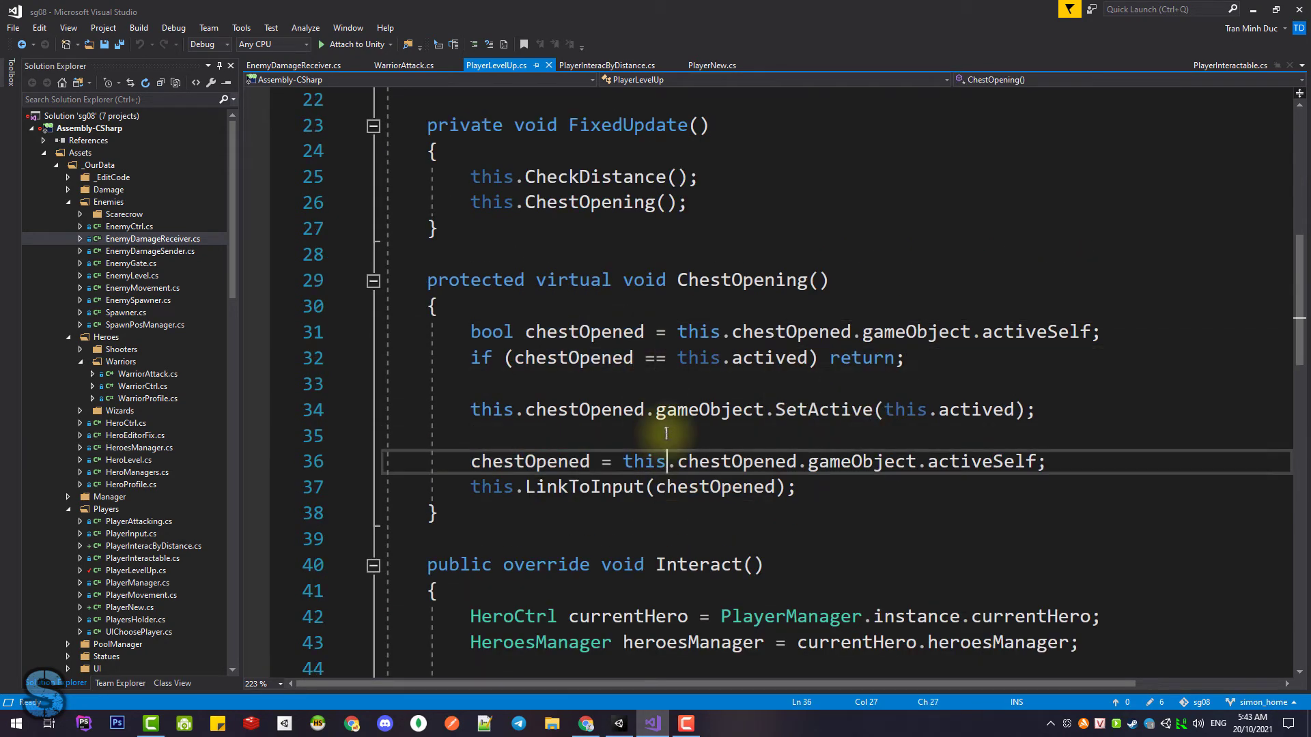
pyautogui.click(783, 327)
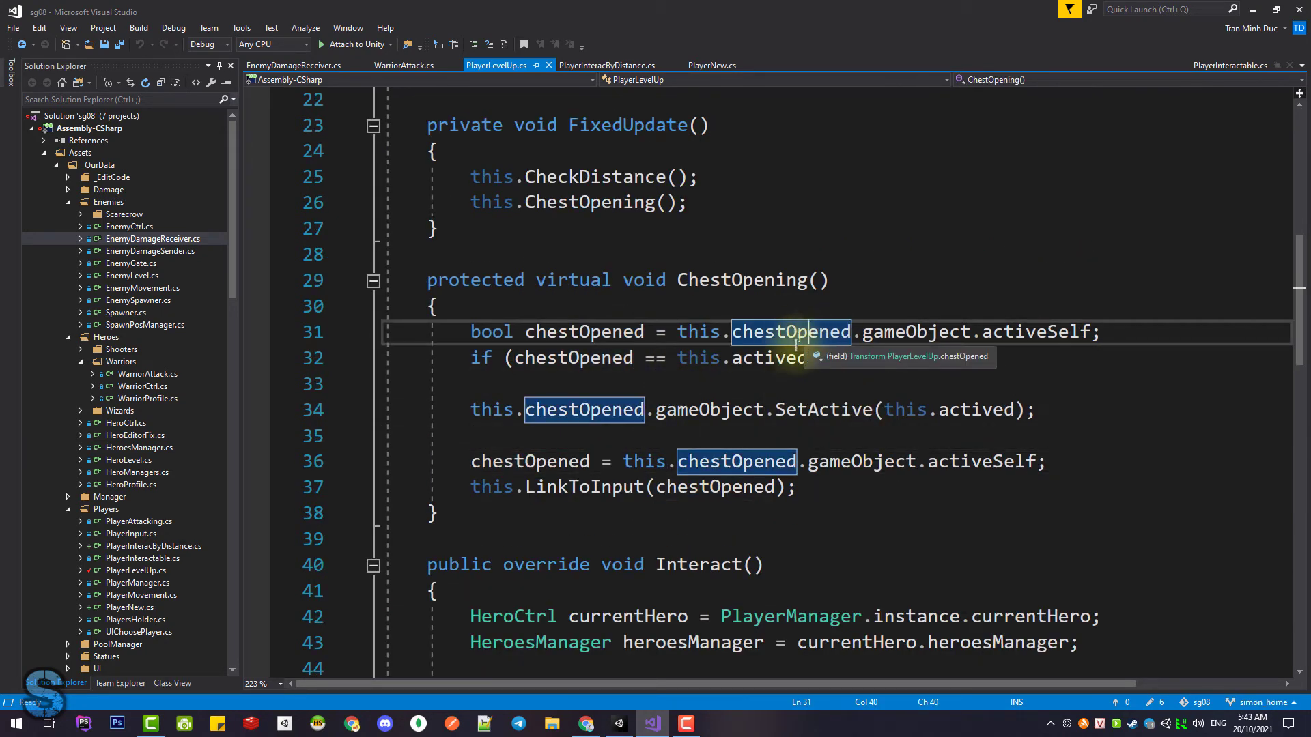
# Step: Recheck the fire field in PlayerNew.cs and return to the Unity editor
pyautogui.click(705, 66)
pyautogui.click(766, 285)
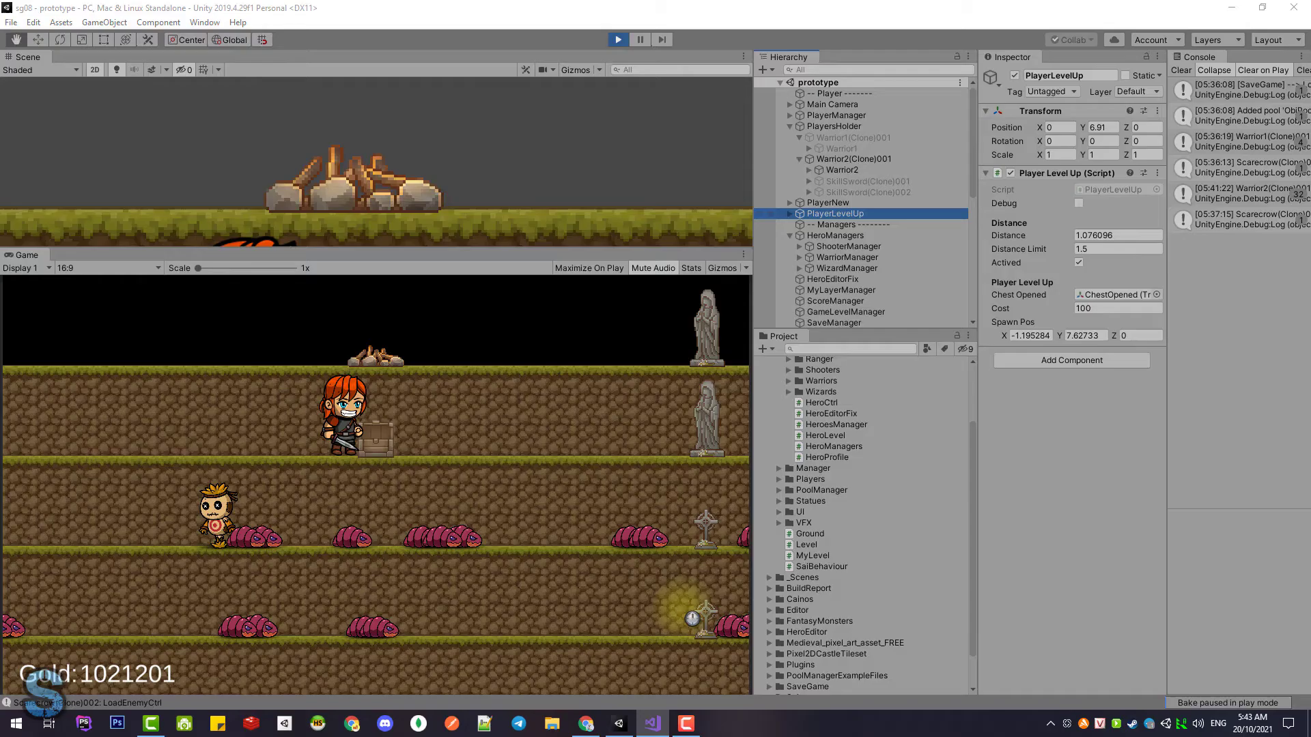
pyautogui.click(619, 723)
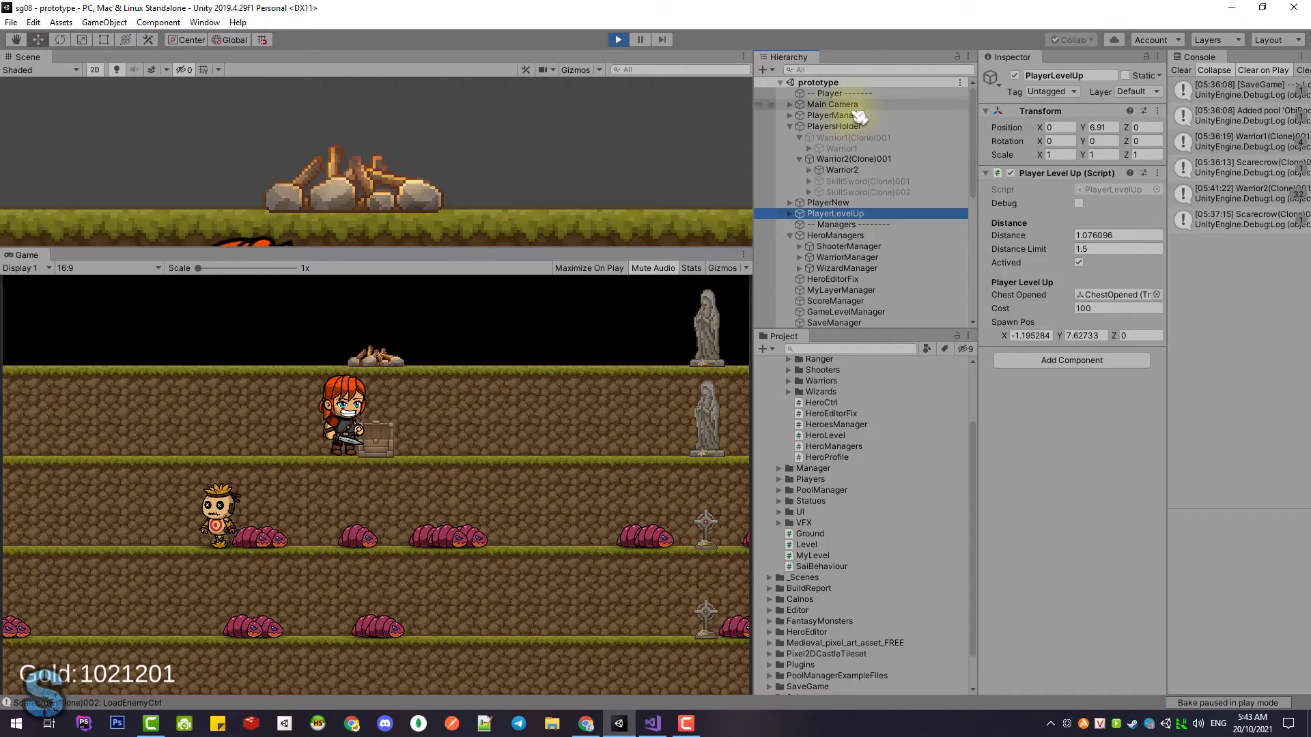
# Step: Ping PlayerNew's Fire reference, Campfire > Fire, then walk the hero over to light it
pyautogui.click(839, 203)
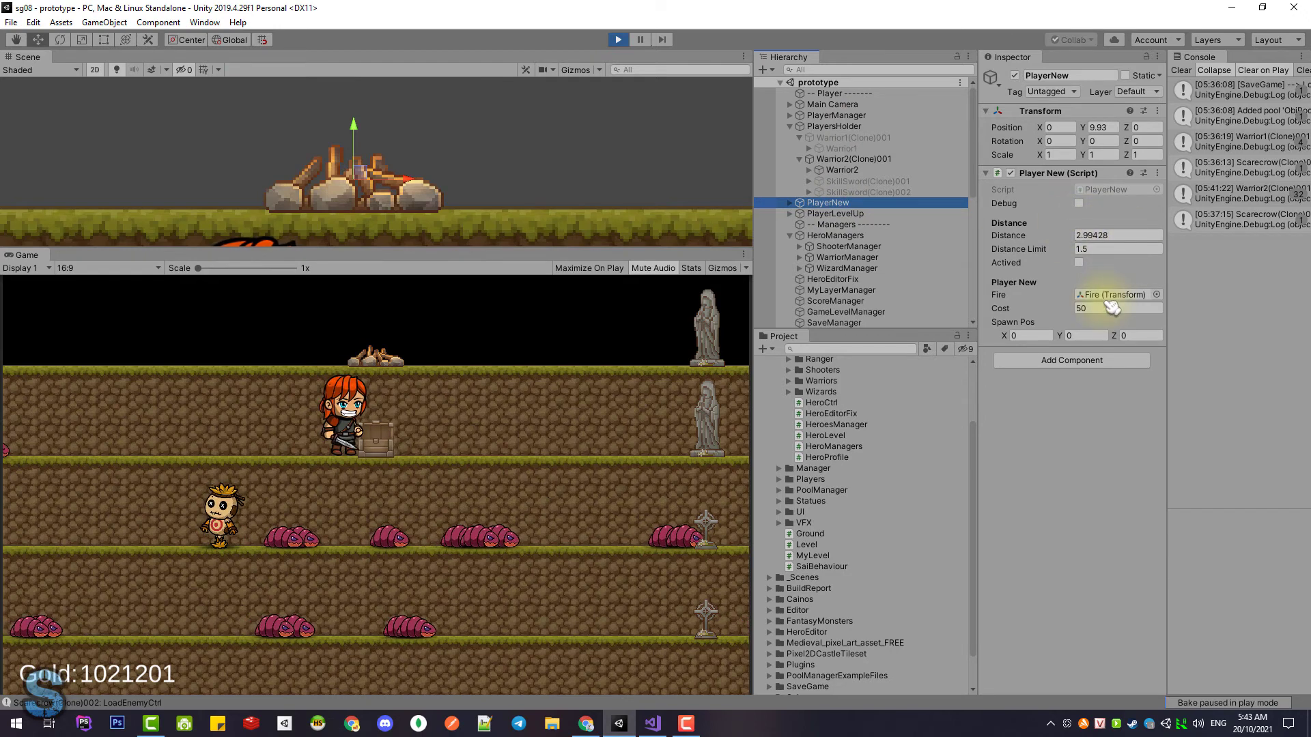
pyautogui.click(1097, 294)
pyautogui.click(830, 224)
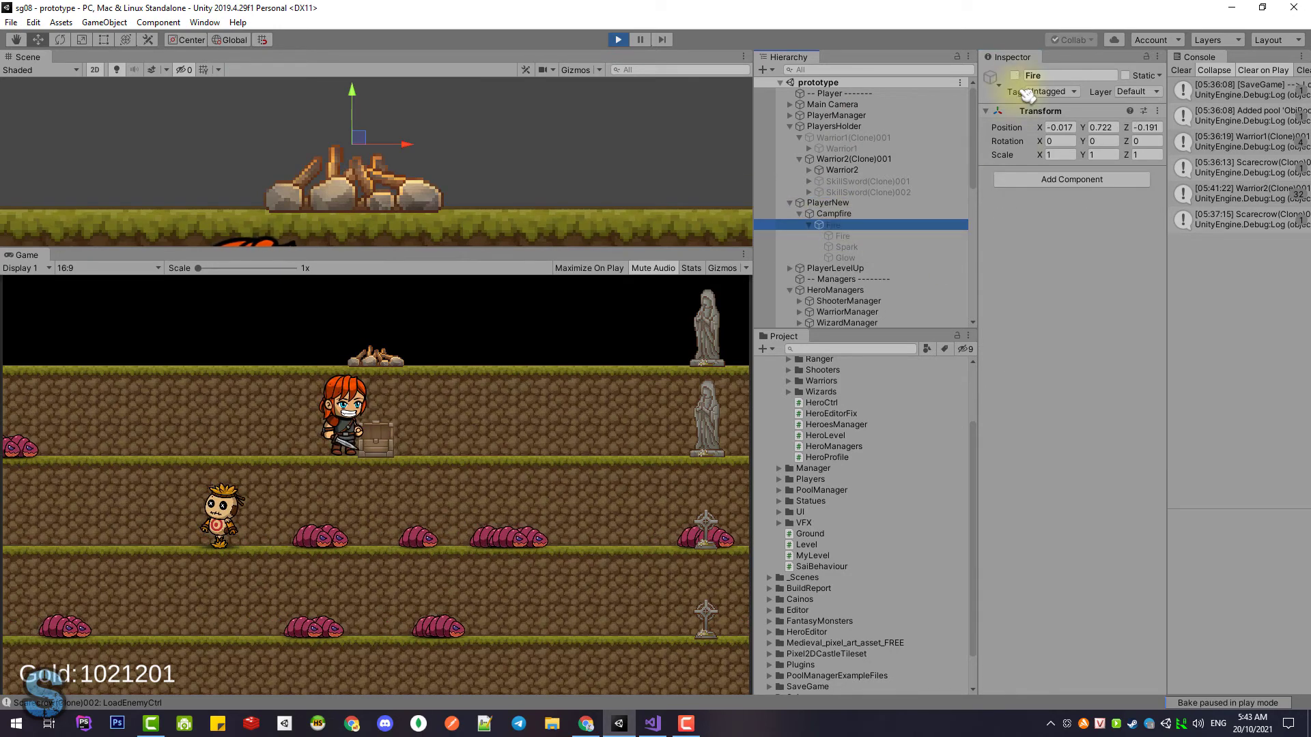
pyautogui.click(1007, 62)
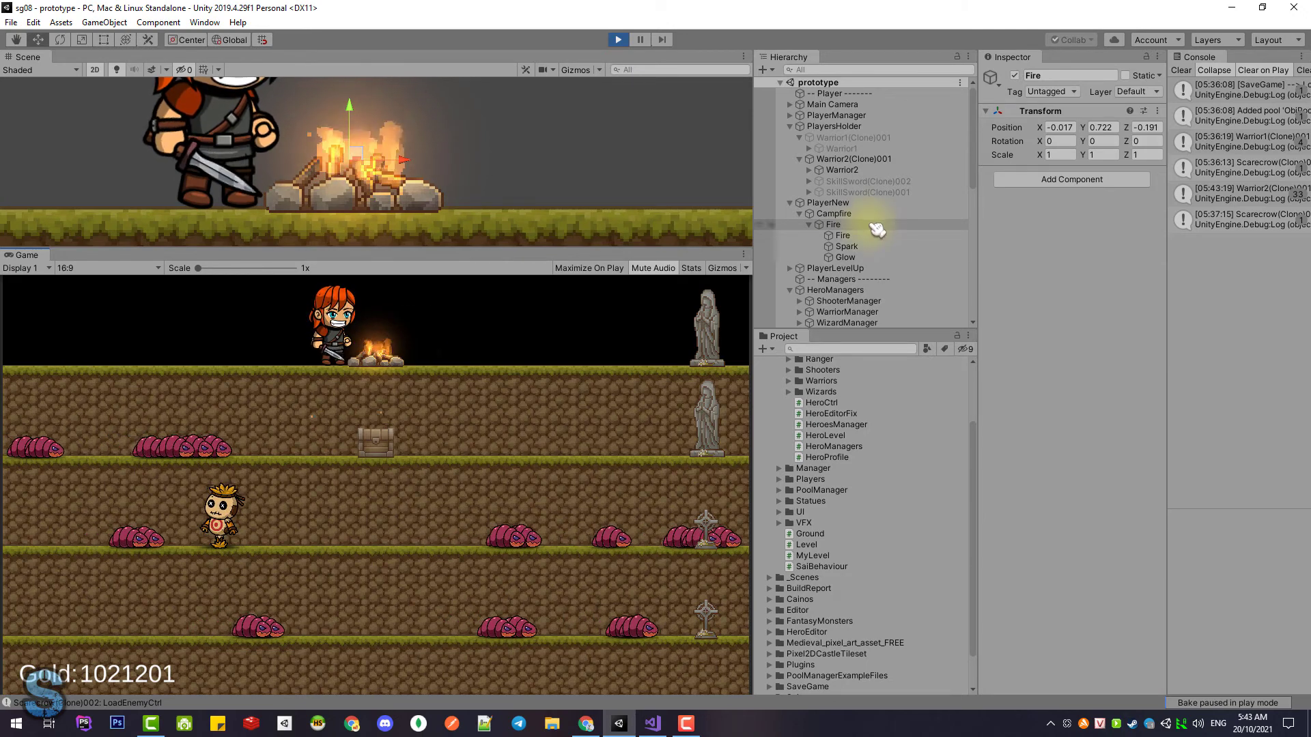
pyautogui.scroll(-5, 864, 239)
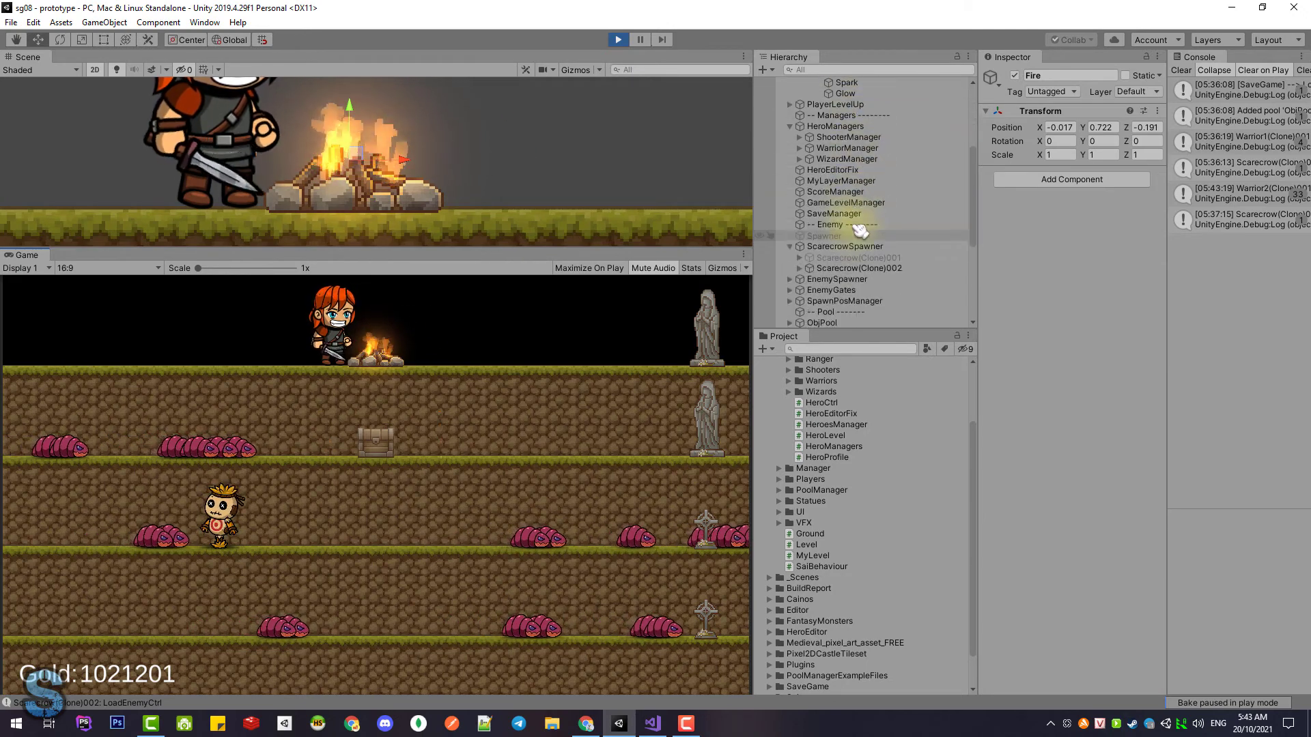